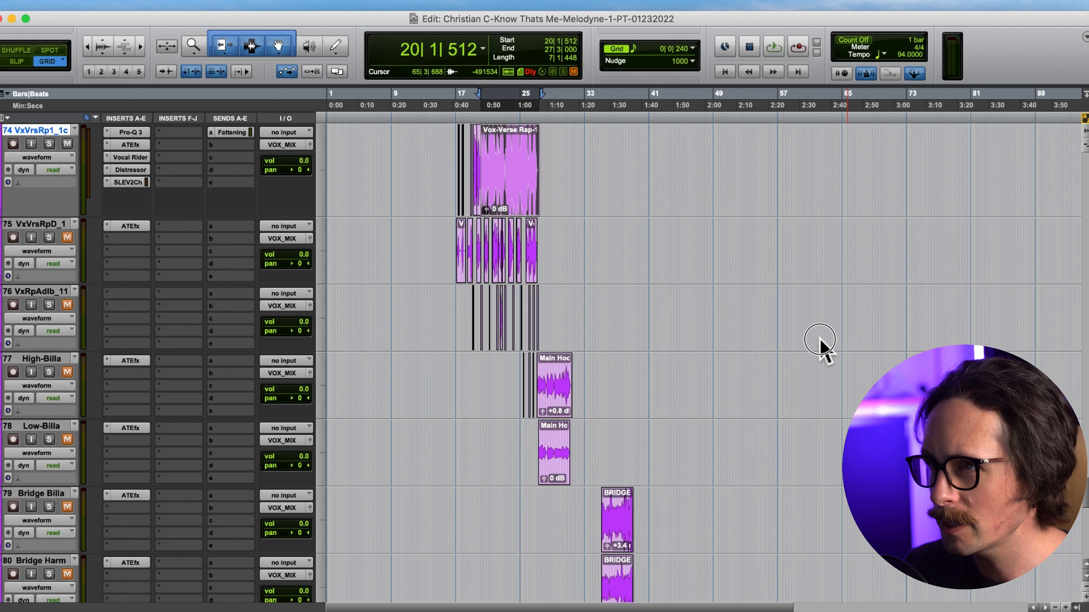
Play the rap verse and inspect the Distressor settings on the VxVrsRp1_1c track
{"action": "key", "text": "space"}
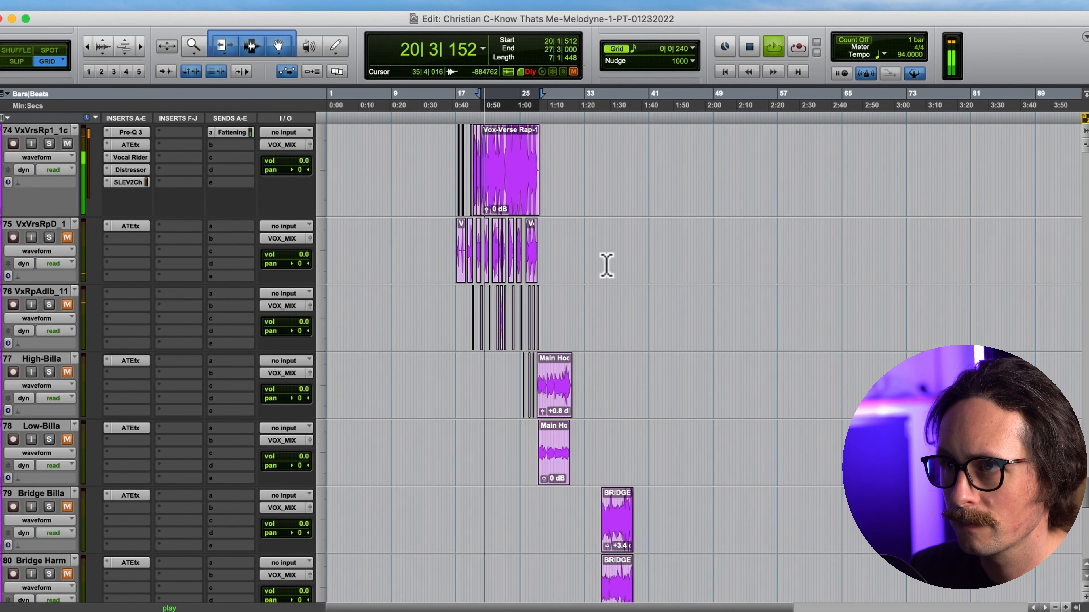
{"action": "scroll", "coordinate": [605, 268], "scroll_direction": "up", "scroll_amount": 3}
{"action": "left_click", "coordinate": [127, 304]}
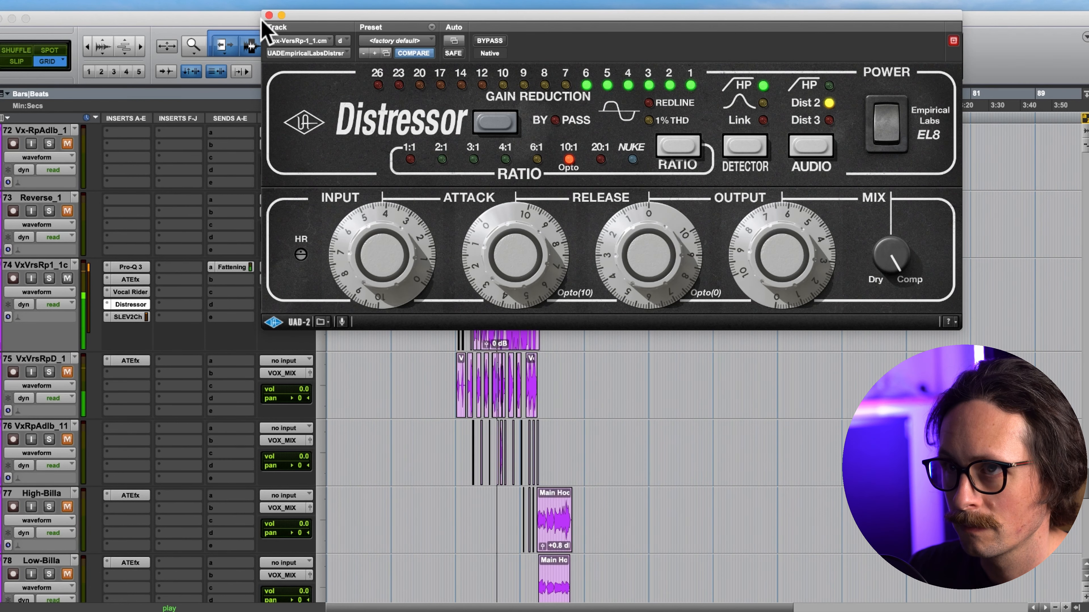
{"action": "left_click", "coordinate": [269, 15]}
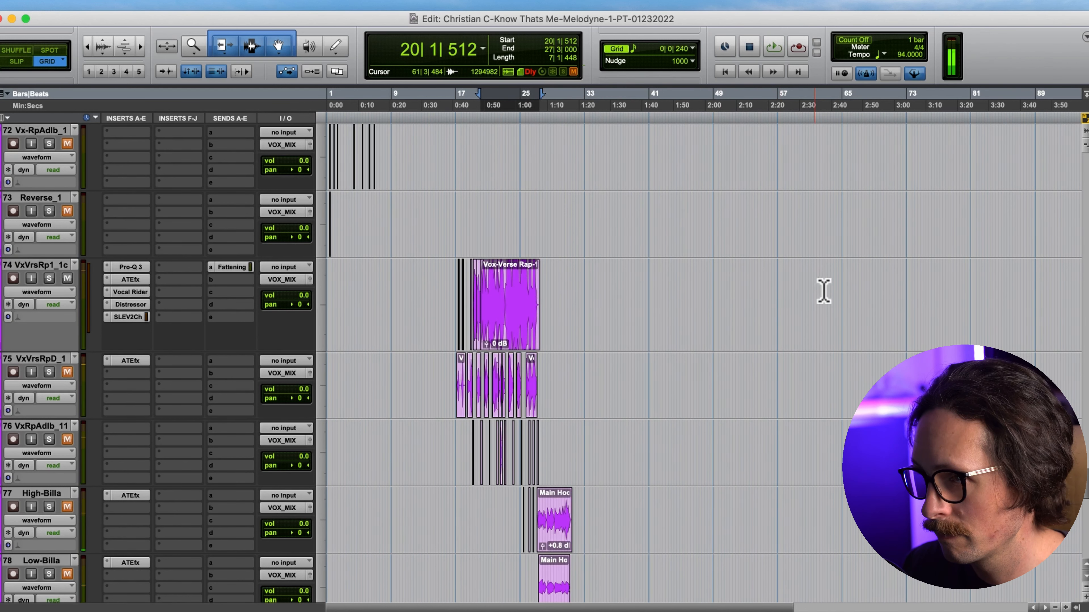
{"action": "scroll", "coordinate": [578, 474], "scroll_direction": "down", "scroll_amount": 3}
{"action": "scroll", "coordinate": [554, 420], "scroll_direction": "up", "scroll_amount": 3}
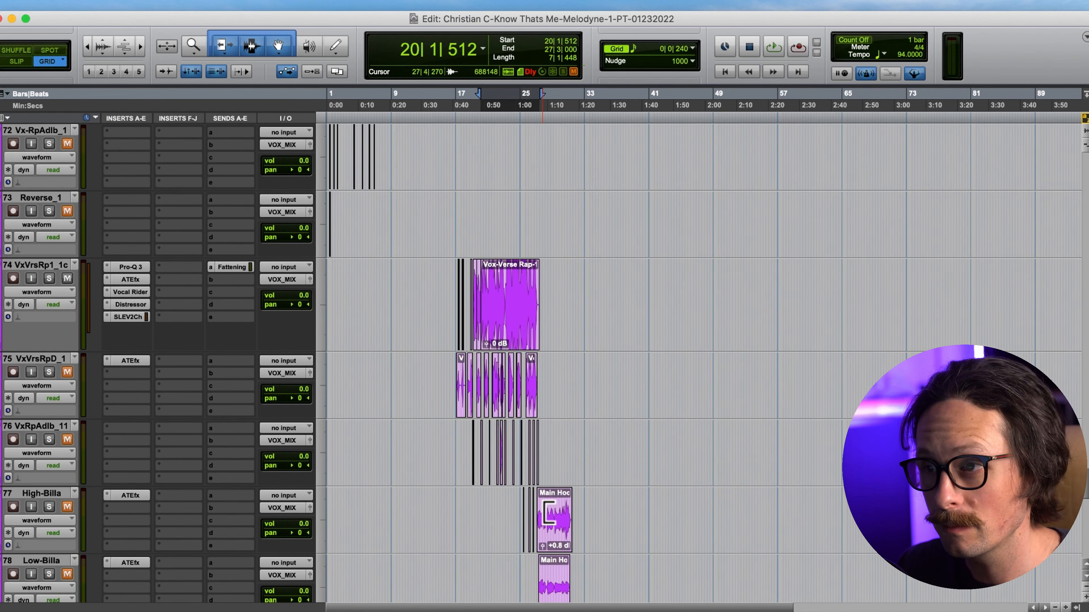
Set the Fattening send level on the VxVrsRp1_1c track to -12.6 dB
{"action": "left_click", "coordinate": [235, 266]}
{"action": "left_click_drag", "start_coordinate": [494, 324], "coordinate": [494, 336]}
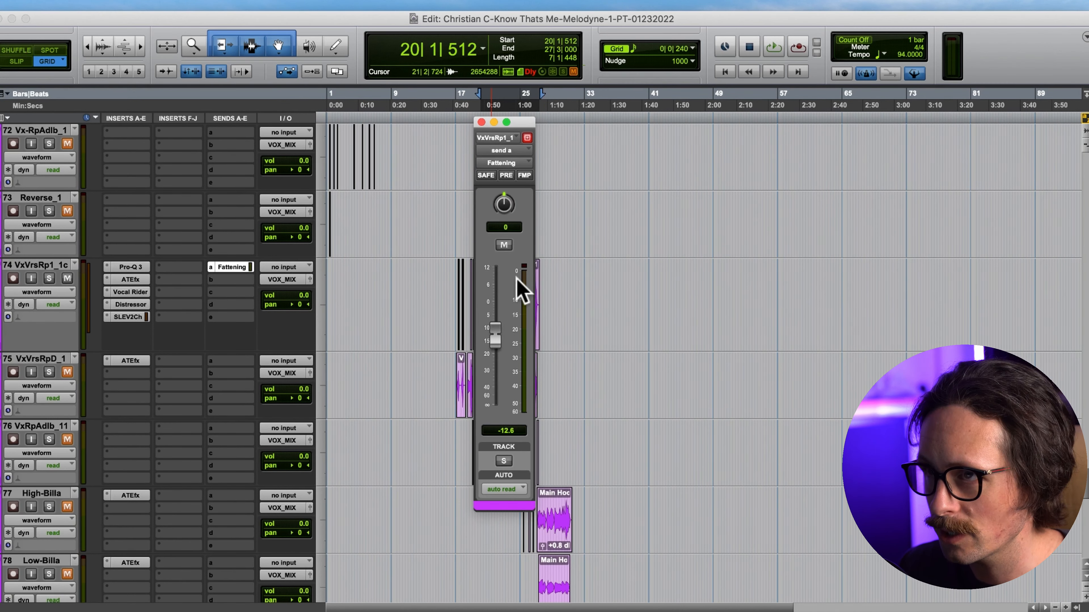
{"action": "left_click", "coordinate": [481, 123]}
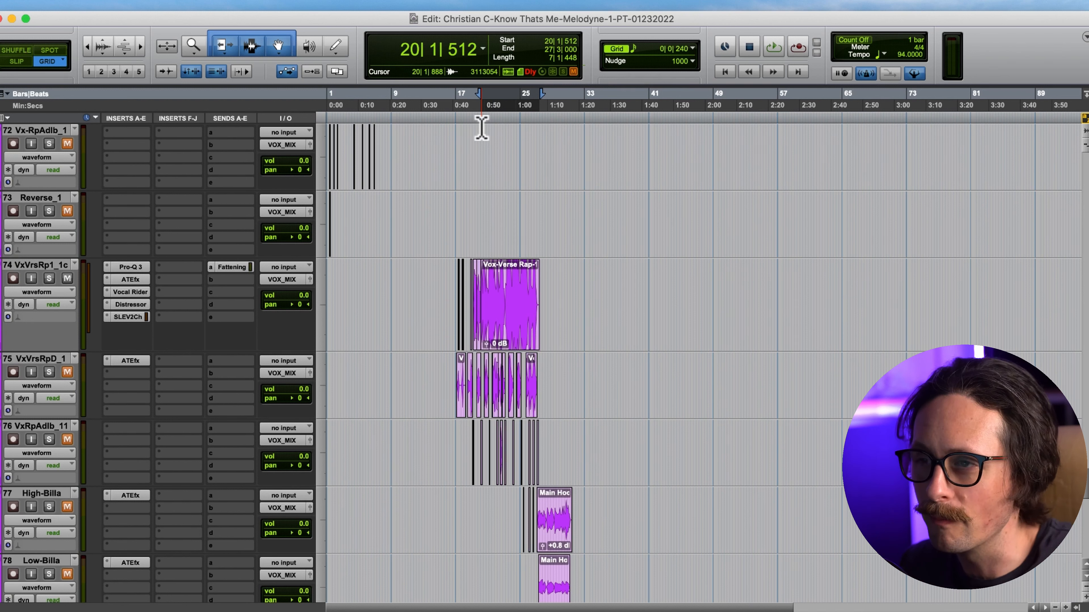
Save the VxVrsRp1_1c track as a track preset named "Rap Vox-Know That's Me-1" in the User category
{"action": "left_click", "coordinate": [554, 535]}
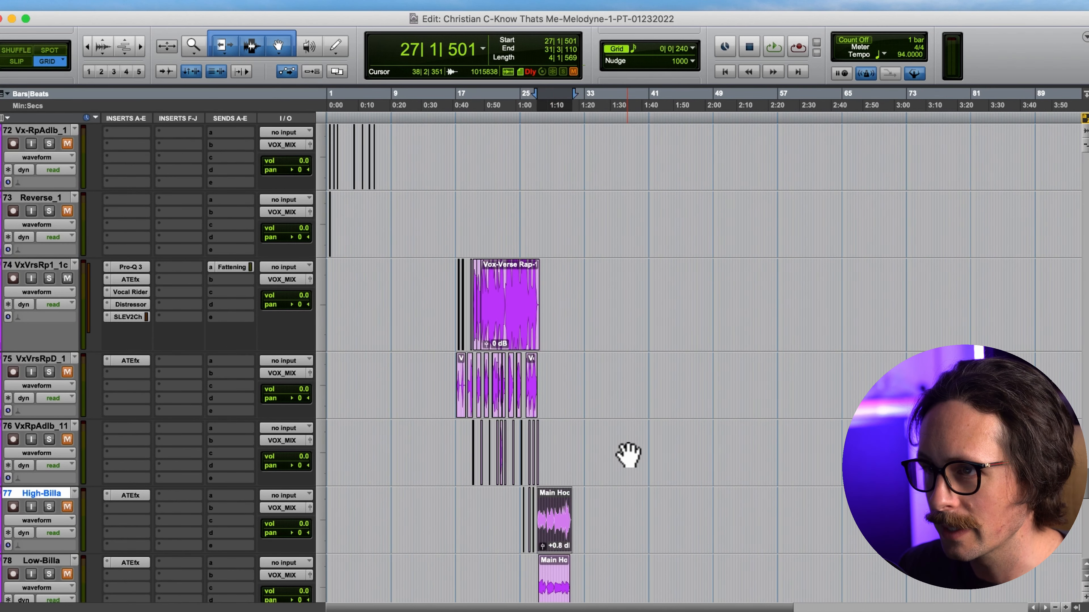
{"action": "scroll", "coordinate": [627, 454], "scroll_direction": "down", "scroll_amount": 3}
{"action": "scroll", "coordinate": [309, 457], "scroll_direction": "up", "scroll_amount": 1}
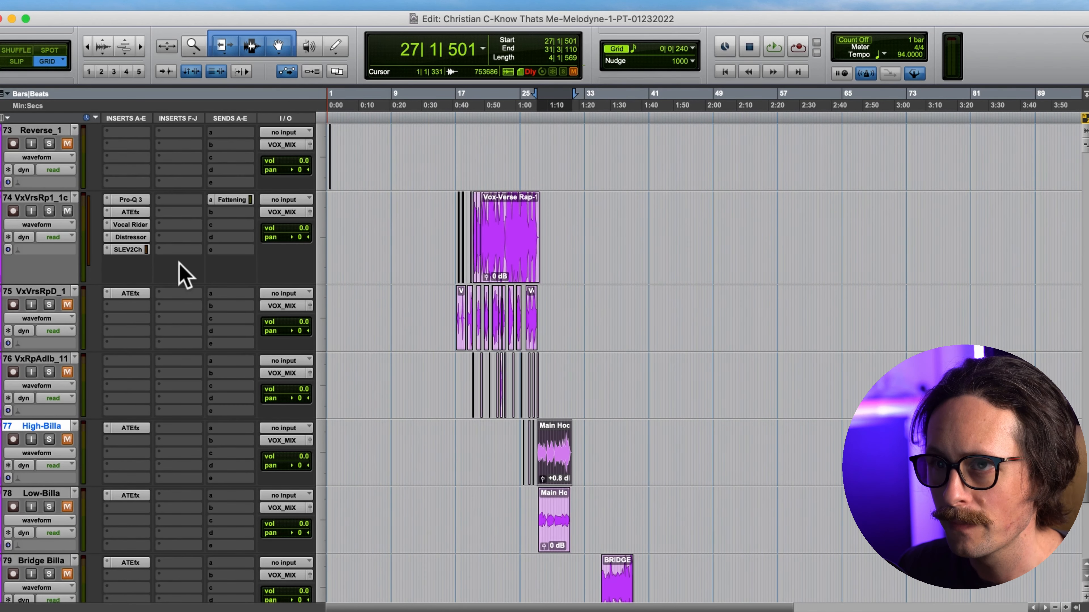
{"action": "right_click", "coordinate": [34, 200]}
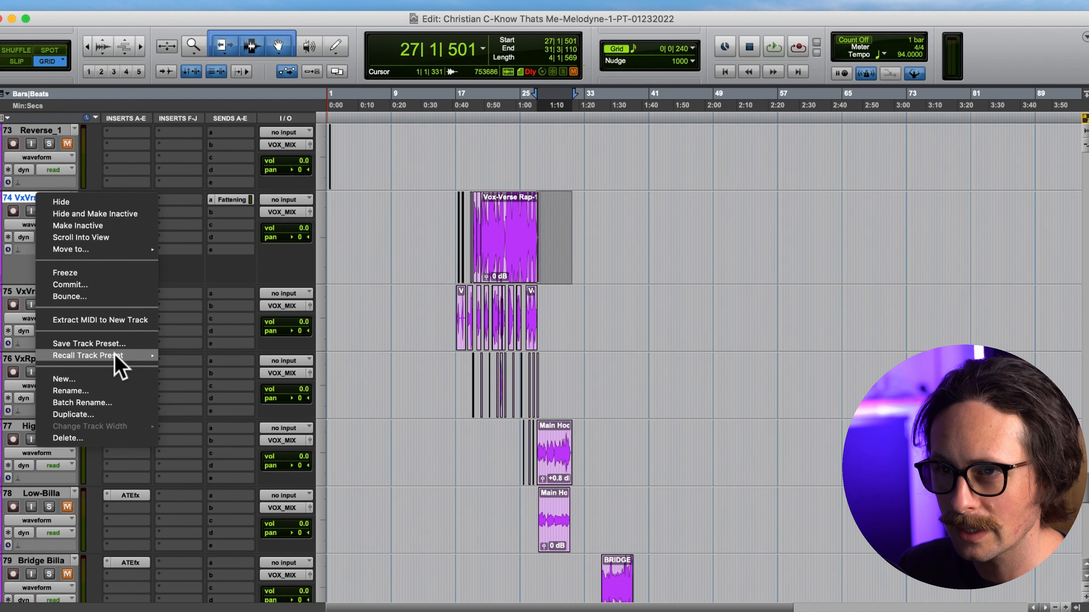
{"action": "left_click", "coordinate": [121, 345]}
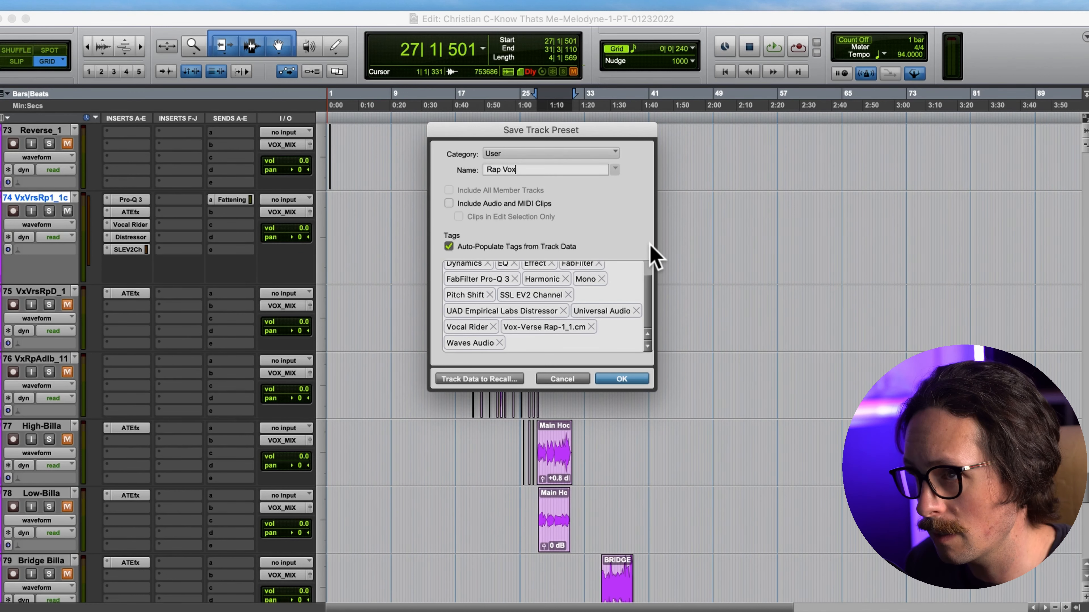
{"action": "type", "text": "Rap Vox-Know That's Me-1"}
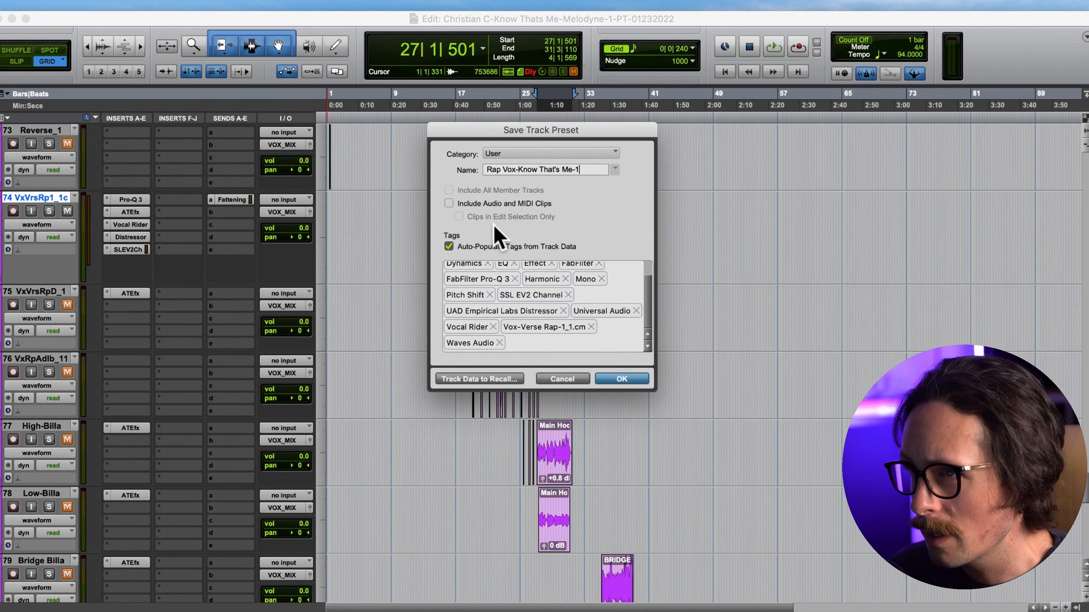
{"action": "left_click", "coordinate": [622, 379]}
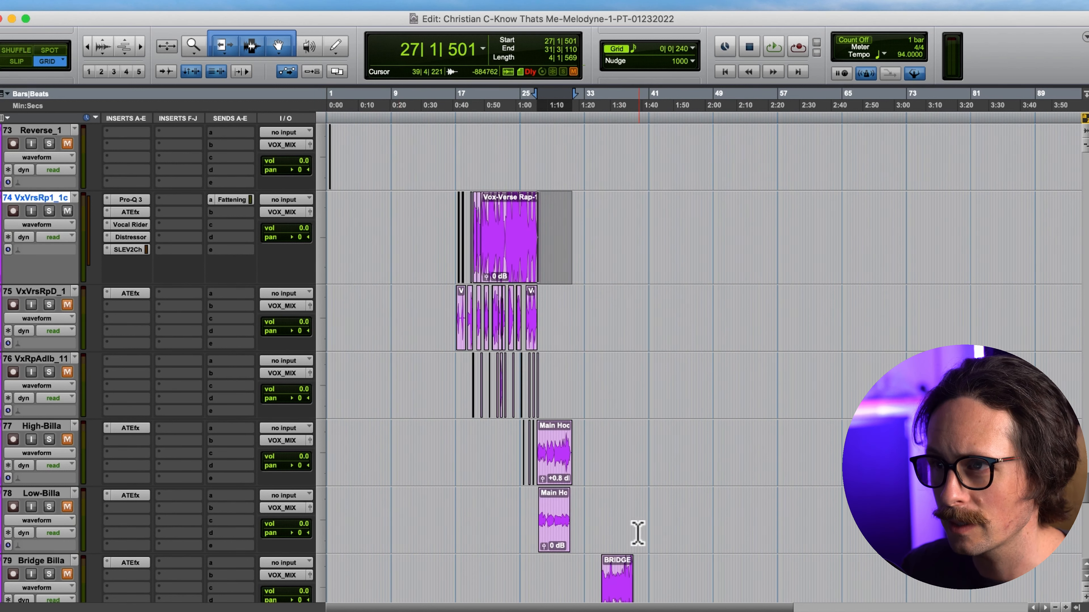
Play the Main Hook BILLA Stack clip on the High-Billa track to hear its vocal chain
{"action": "double_click", "coordinate": [559, 450]}
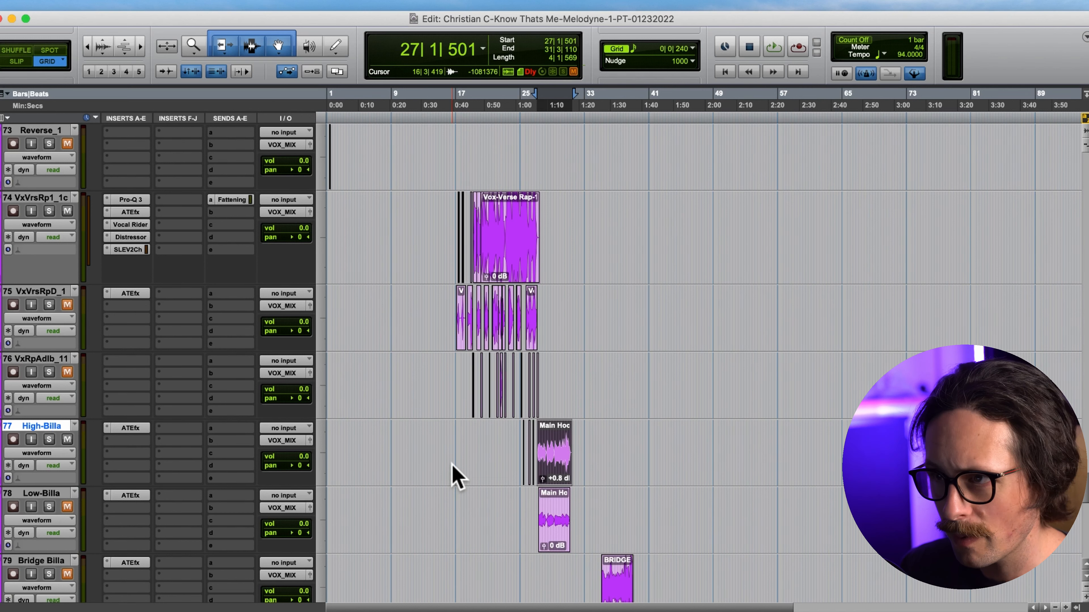
{"action": "key", "text": "space"}
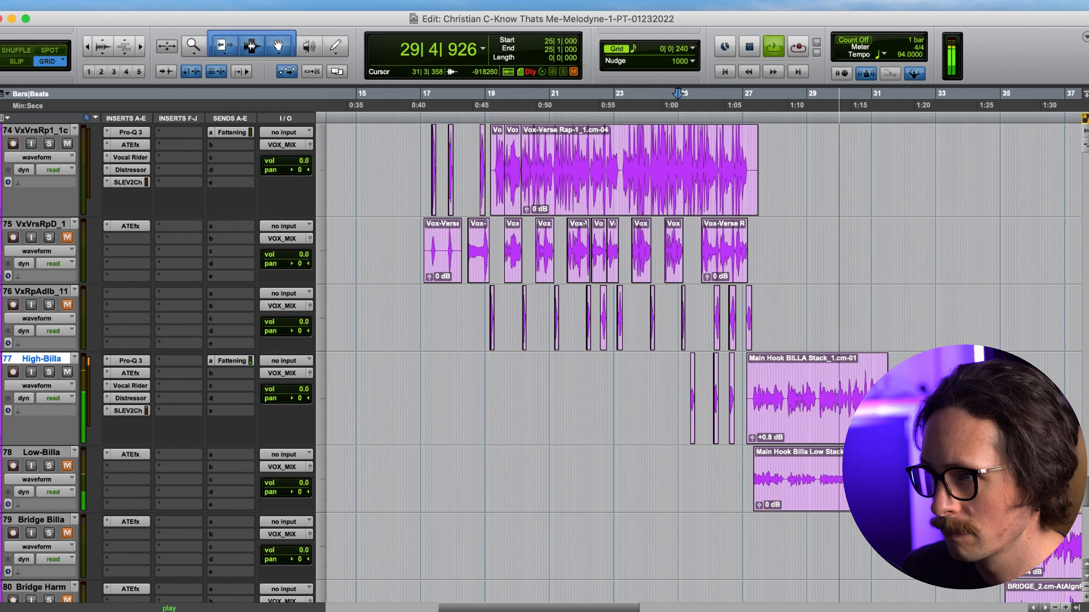
{"action": "left_click", "coordinate": [836, 434]}
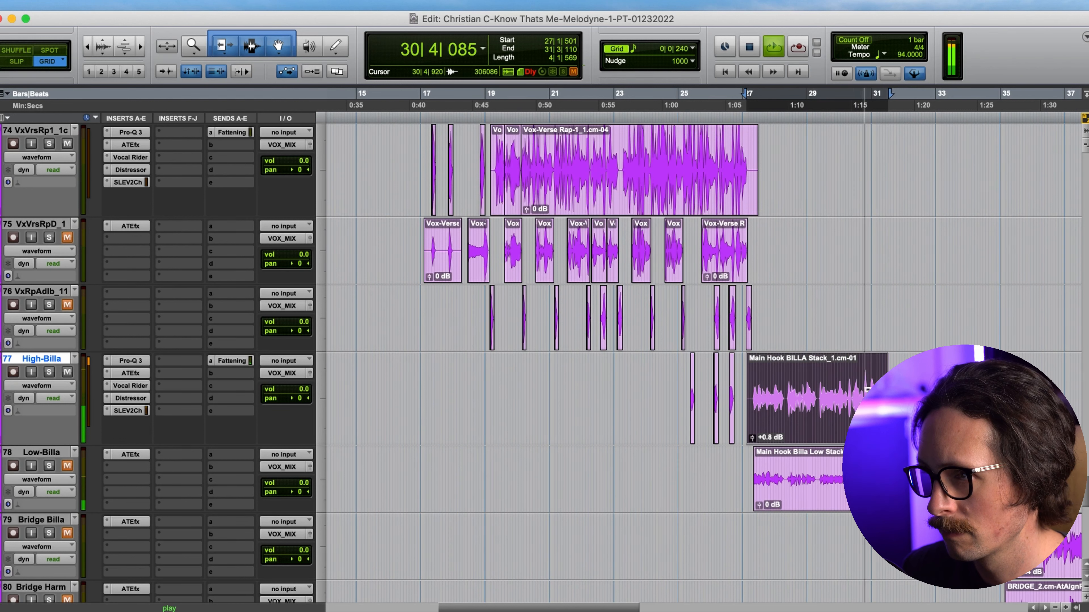
{"action": "key", "text": "space"}
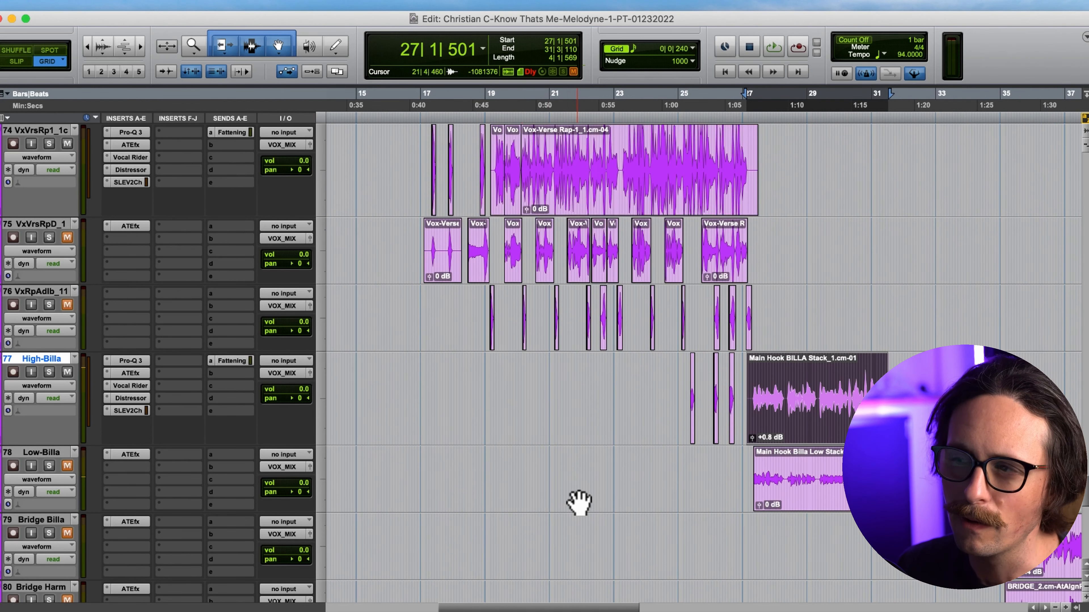
Set the Auto-Tune EFX+ retune speed on the High-Billa track to 10
{"action": "left_click", "coordinate": [816, 494]}
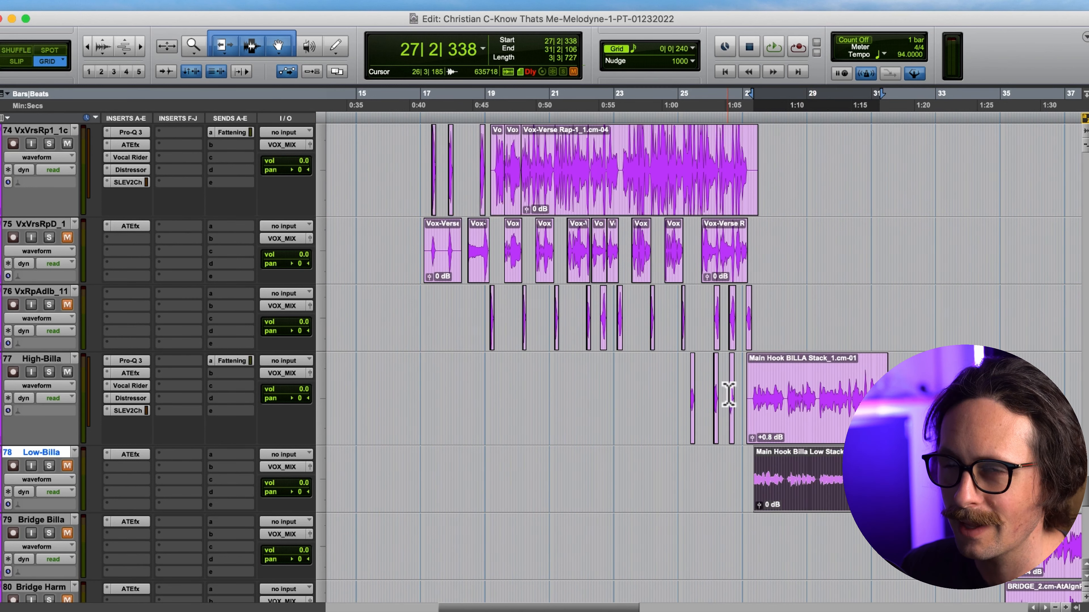
{"action": "left_click", "coordinate": [831, 425]}
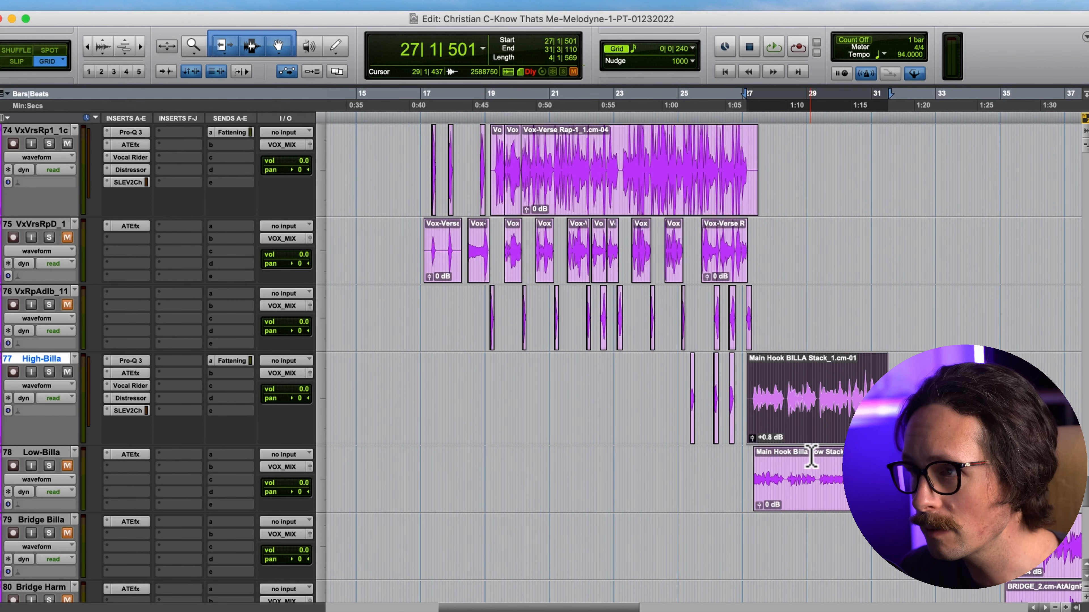
{"action": "scroll", "coordinate": [799, 424], "scroll_direction": "right", "scroll_amount": 5}
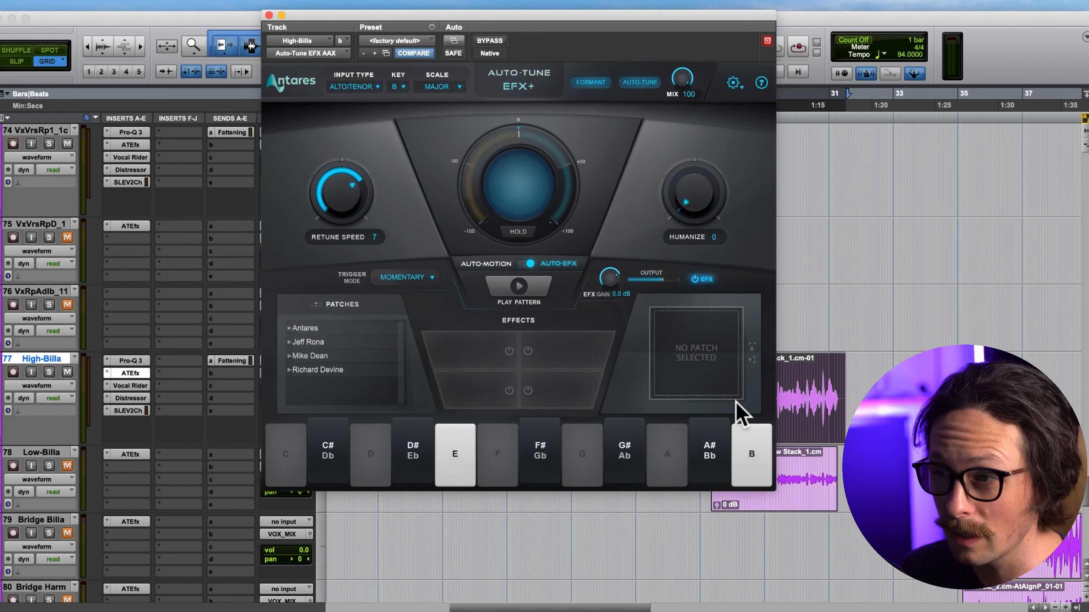
{"action": "left_click_drag", "start_coordinate": [346, 198], "coordinate": [347, 201]}
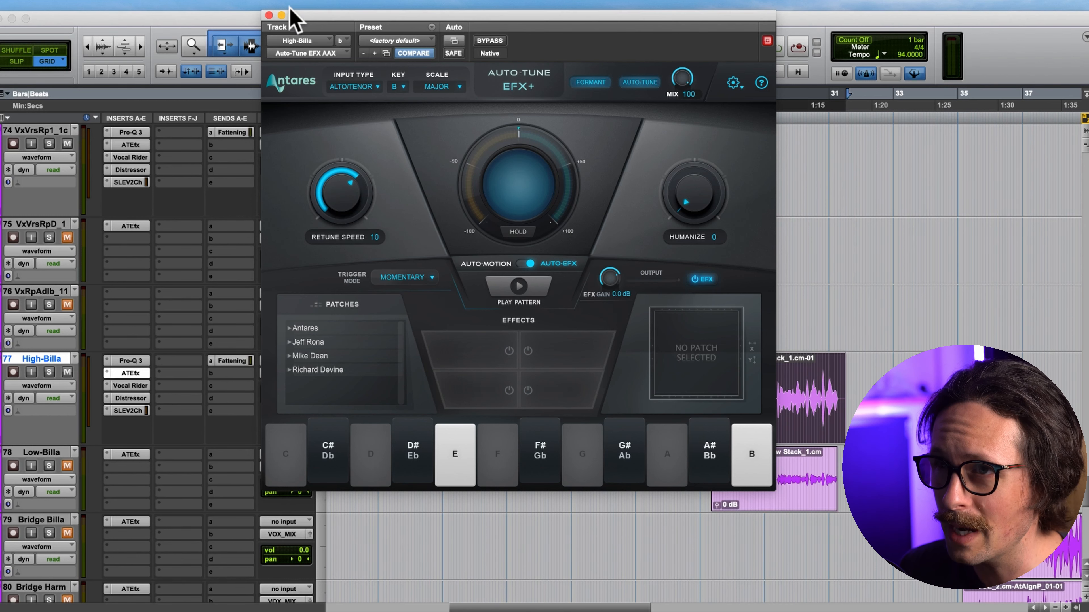
{"action": "left_click", "coordinate": [268, 15]}
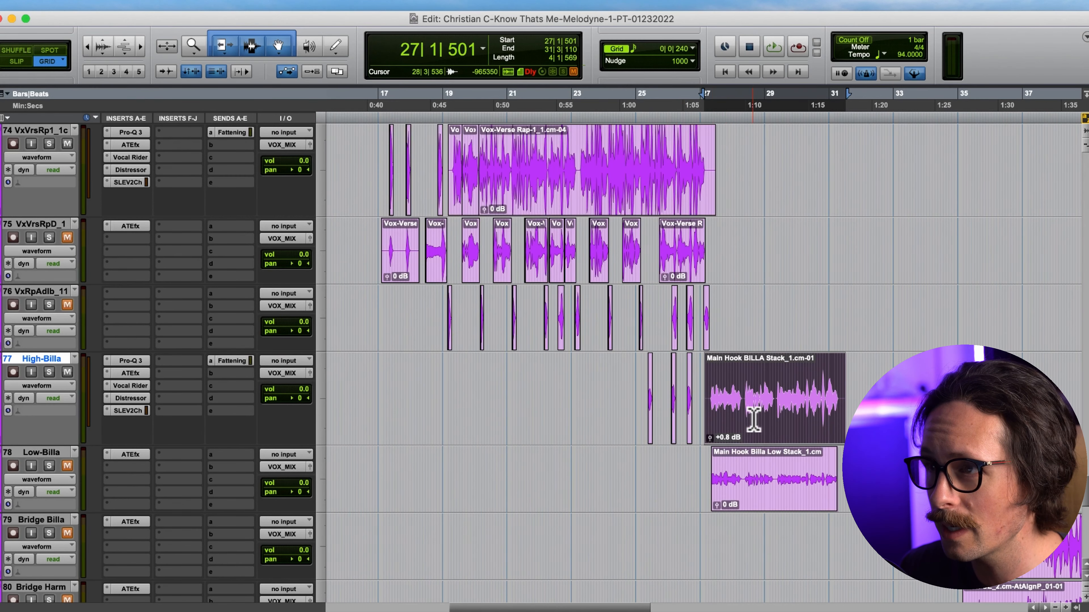
Trim the start of the Main Hook BILLA Stack clip on High-Billa to 27|2|240
{"action": "key", "text": "t"}
{"action": "key", "text": "t"}
{"action": "key", "text": "t"}
{"action": "key", "text": "t"}
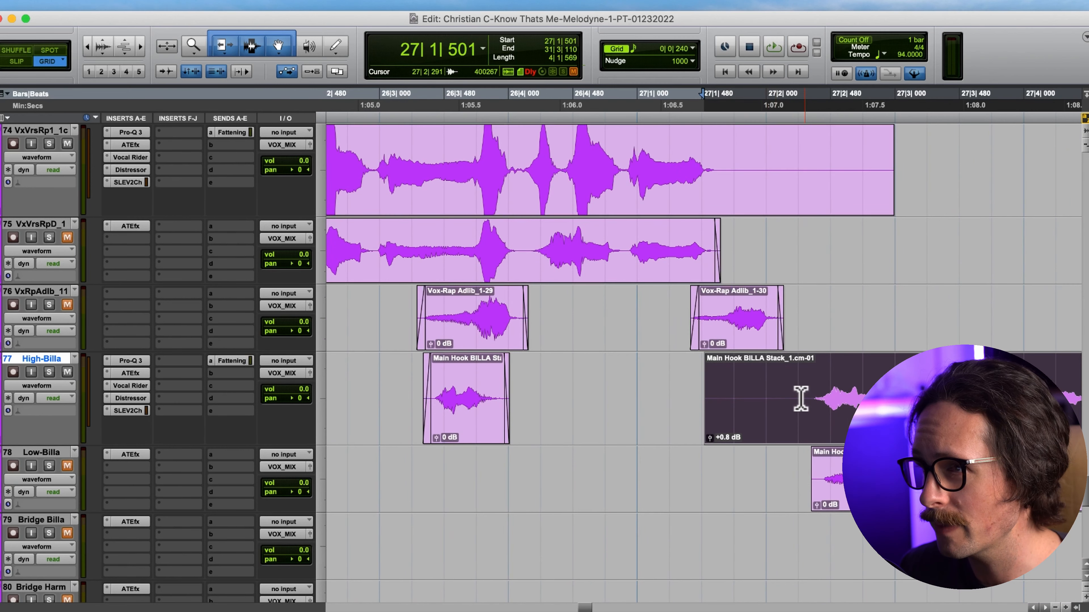
{"action": "left_click", "coordinate": [796, 397]}
{"action": "left_click", "coordinate": [843, 396], "text": "ctrl"}
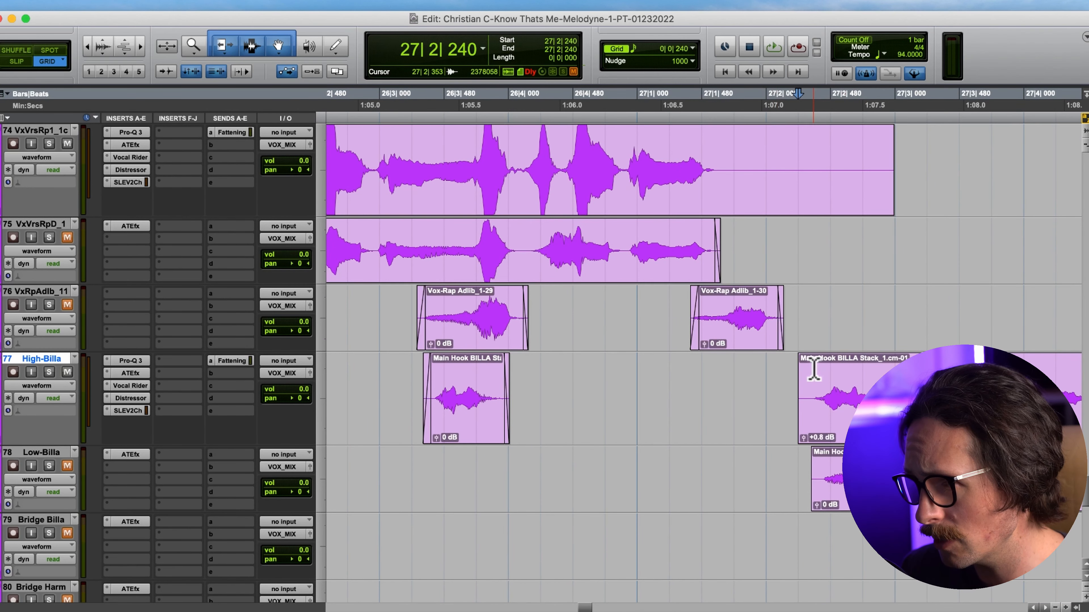
Add a short fade-in from 27|2|240 to 27|2|379 at the start of the High-Billa hook clip
{"action": "left_click_drag", "start_coordinate": [801, 364], "coordinate": [818, 366]}
{"action": "key", "text": "r"}
{"action": "key", "text": "r"}
{"action": "key", "text": "r"}
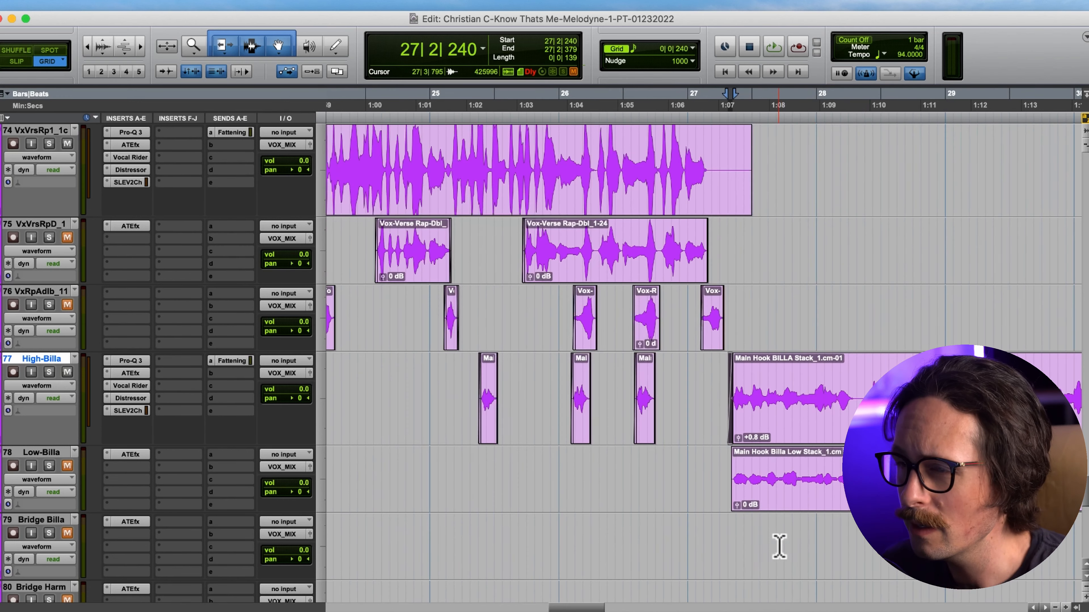
{"action": "key", "text": "r"}
{"action": "key", "text": "r"}
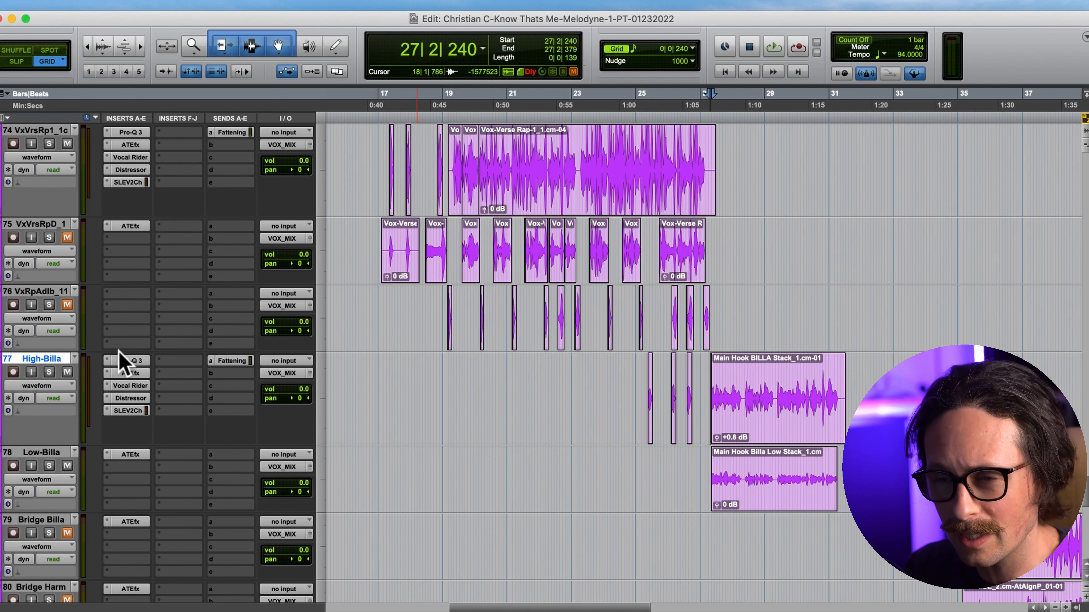
Recall the User track preset "Rap Vox-Know That's Me-1" on the Low-Billa track
{"action": "right_click", "coordinate": [29, 455]}
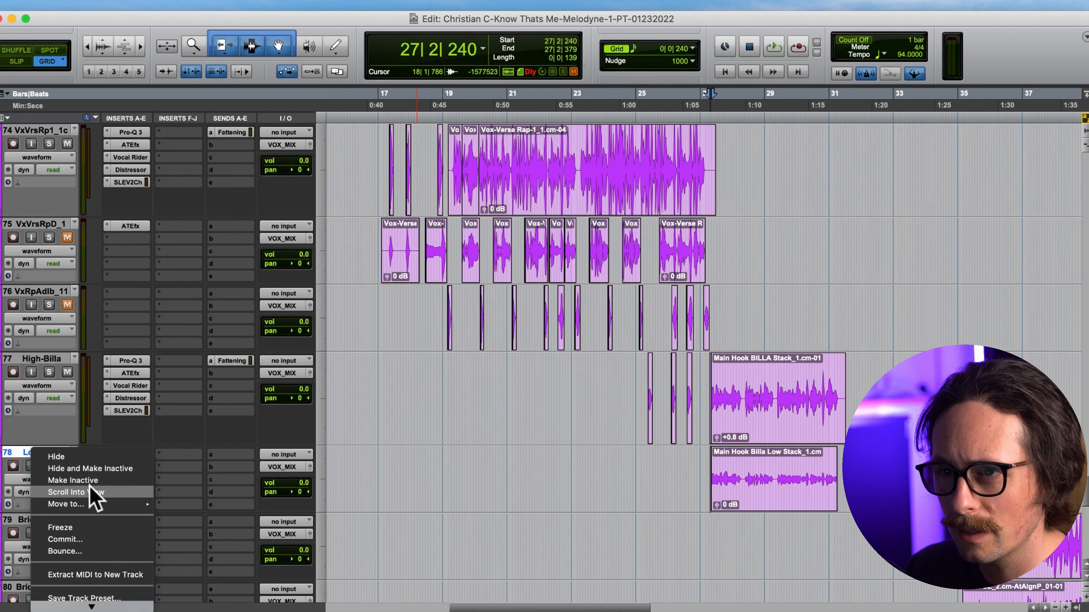
{"action": "mouse_move", "coordinate": [112, 605]}
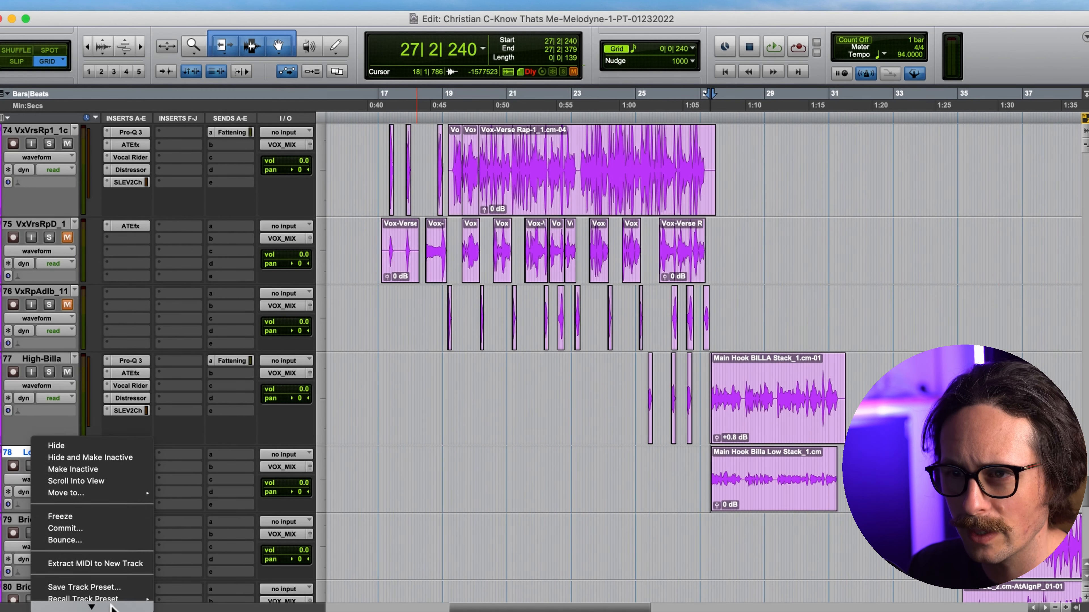
{"action": "mouse_move", "coordinate": [141, 533]}
{"action": "mouse_move", "coordinate": [197, 537]}
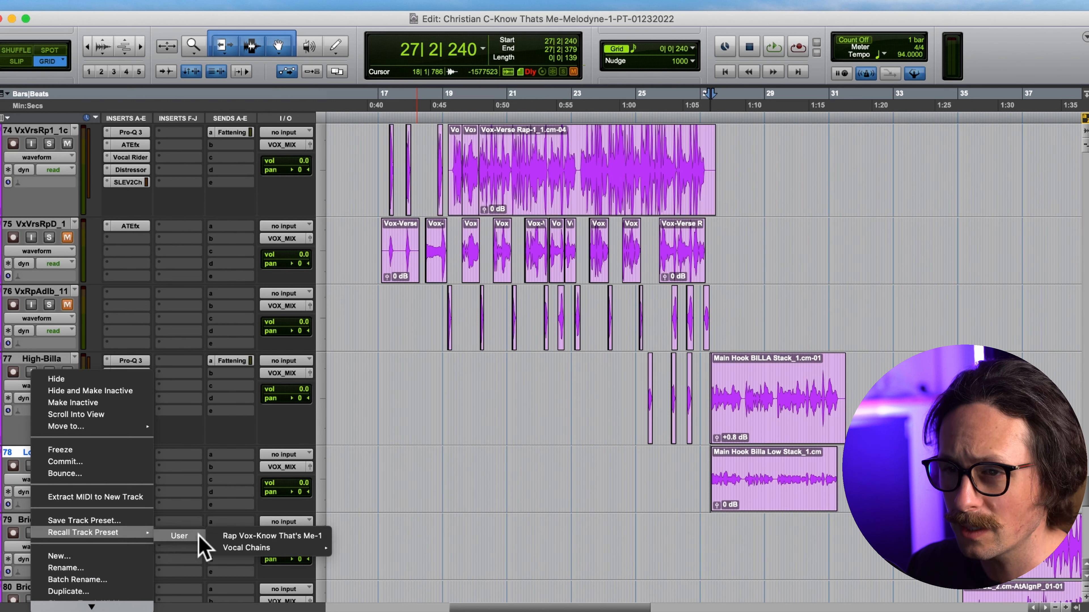
{"action": "left_click", "coordinate": [243, 536]}
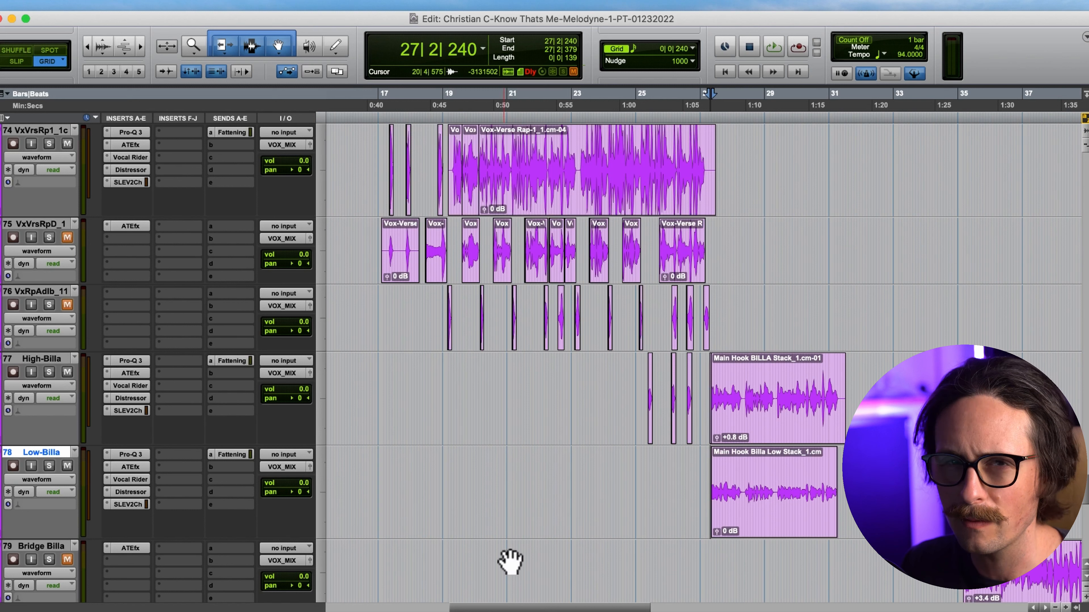
Play the main hook section with the High-Billa and Low-Billa tracks together
{"action": "scroll", "coordinate": [612, 372], "scroll_direction": "up", "scroll_amount": 4}
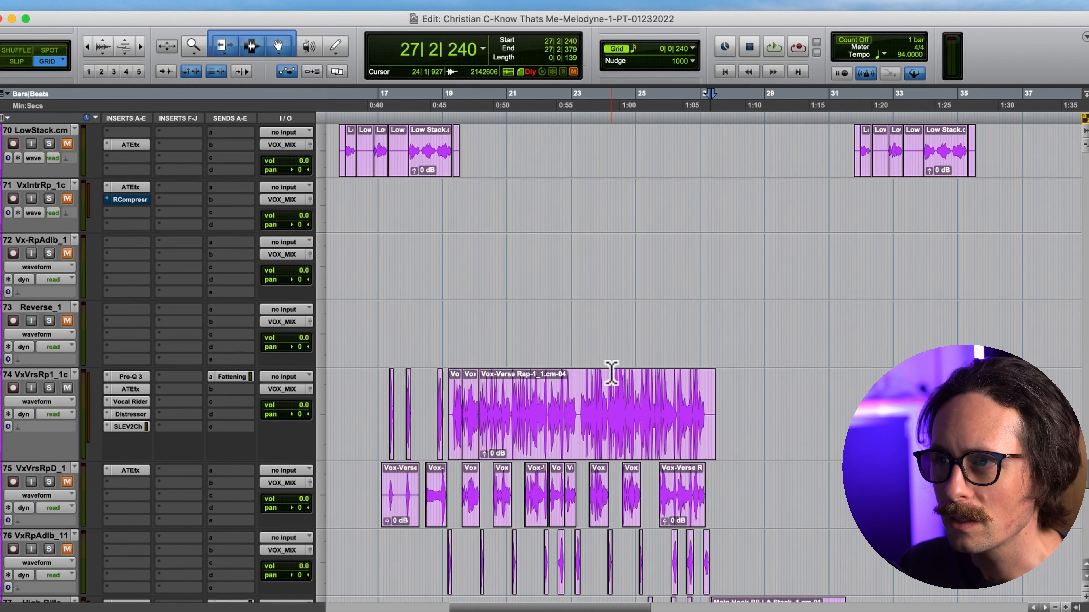
{"action": "scroll", "coordinate": [618, 313], "scroll_direction": "down", "scroll_amount": 3}
{"action": "scroll", "coordinate": [750, 407], "scroll_direction": "down", "scroll_amount": 3}
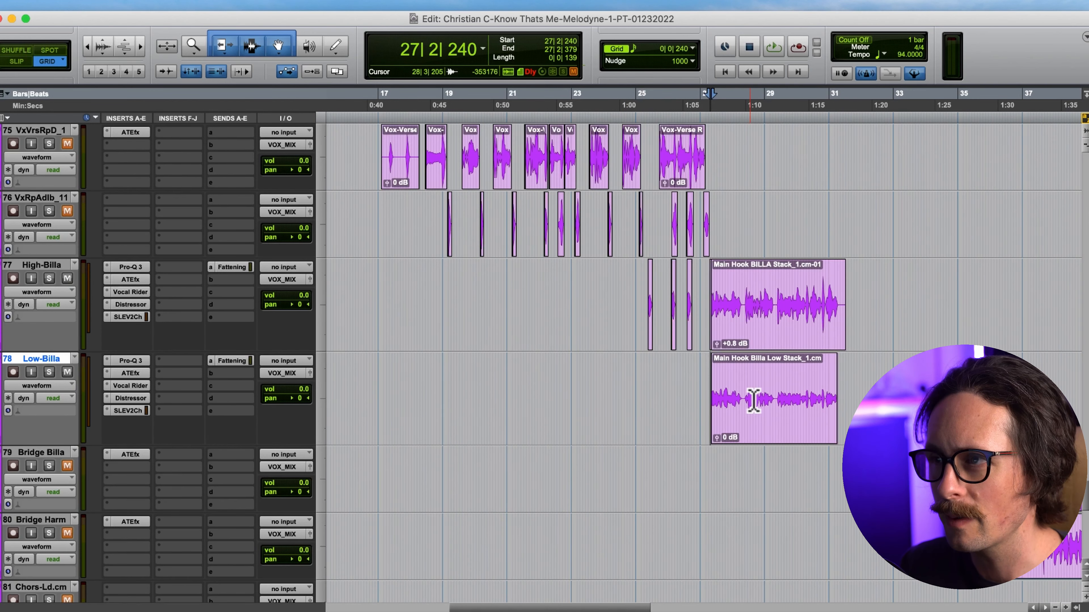
{"action": "left_click", "coordinate": [768, 439]}
{"action": "left_click", "coordinate": [771, 317]}
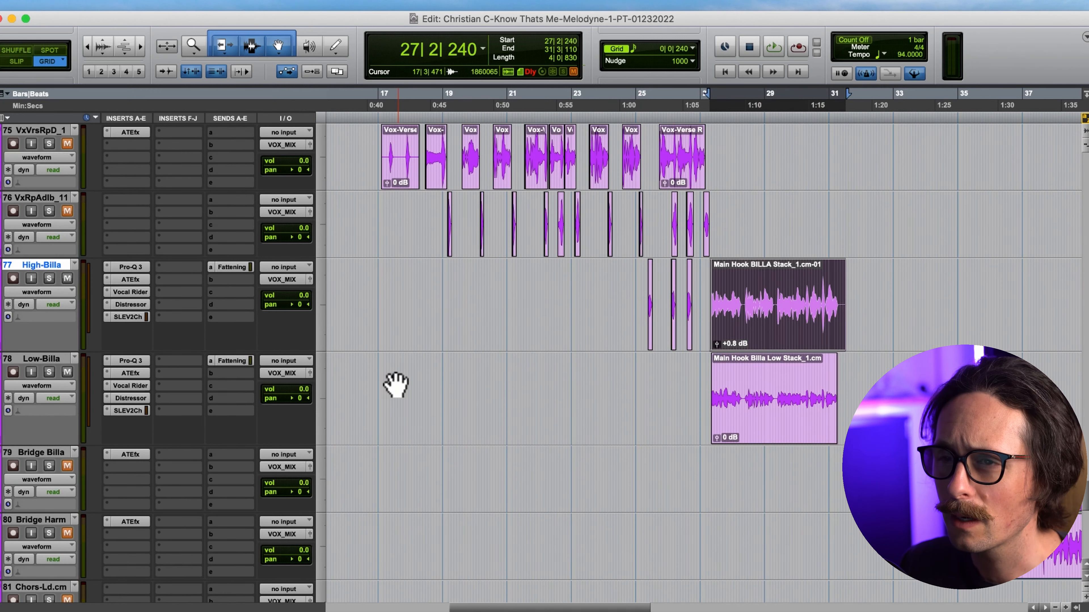
{"action": "key", "text": "space"}
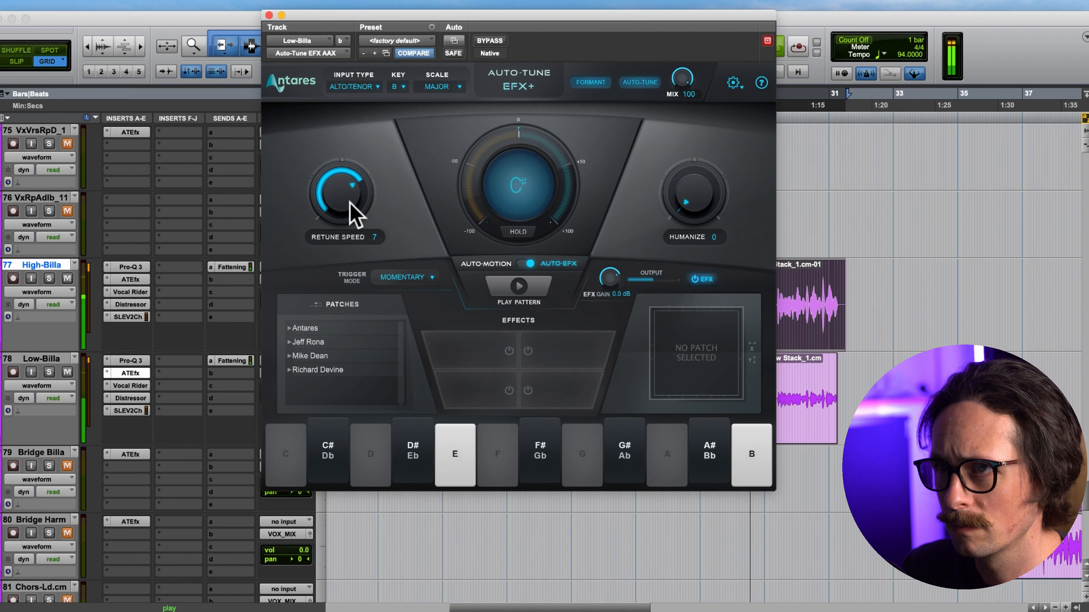
Set Low-Billa's Auto-Tune EFX+ to retune speed 8 and Low Male input, adjust Humanize slightly, and stop playback
{"action": "left_click", "coordinate": [349, 202]}
{"action": "left_click_drag", "start_coordinate": [350, 203], "coordinate": [348, 194]}
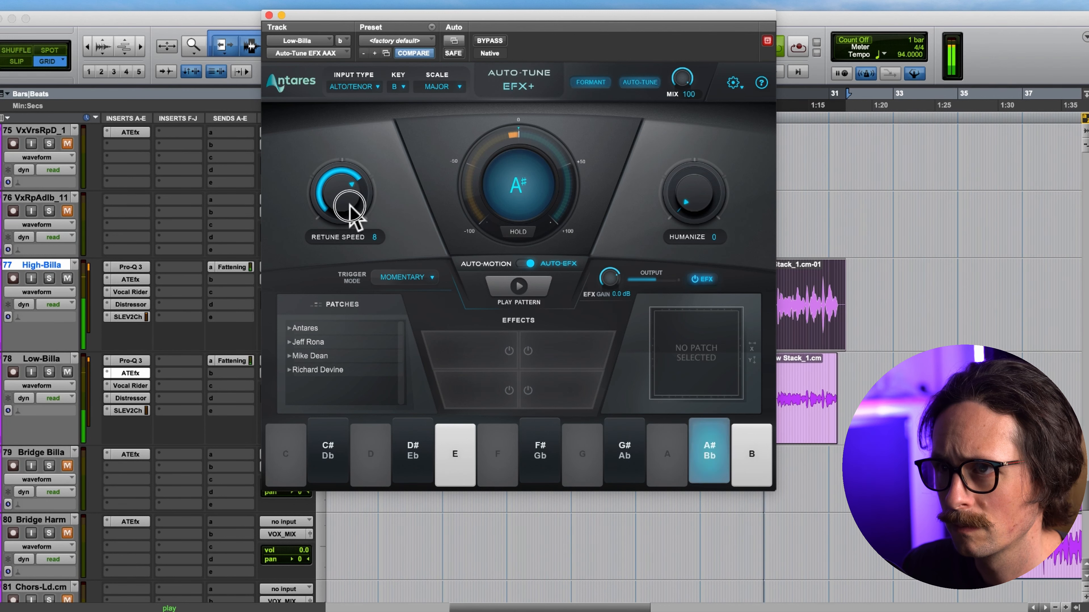
{"action": "left_click", "coordinate": [362, 87]}
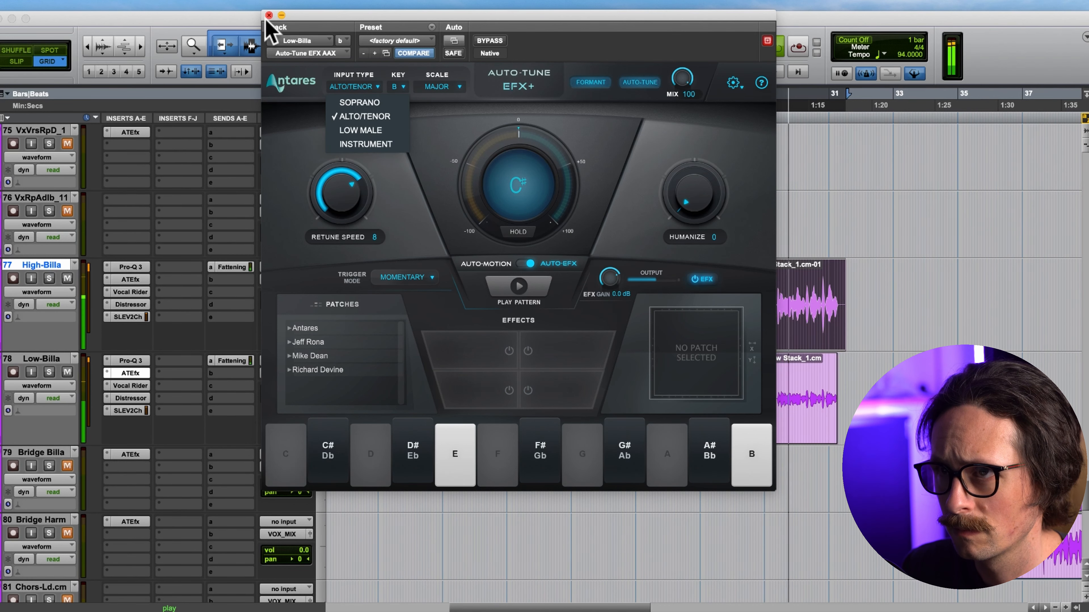
{"action": "left_click", "coordinate": [360, 131]}
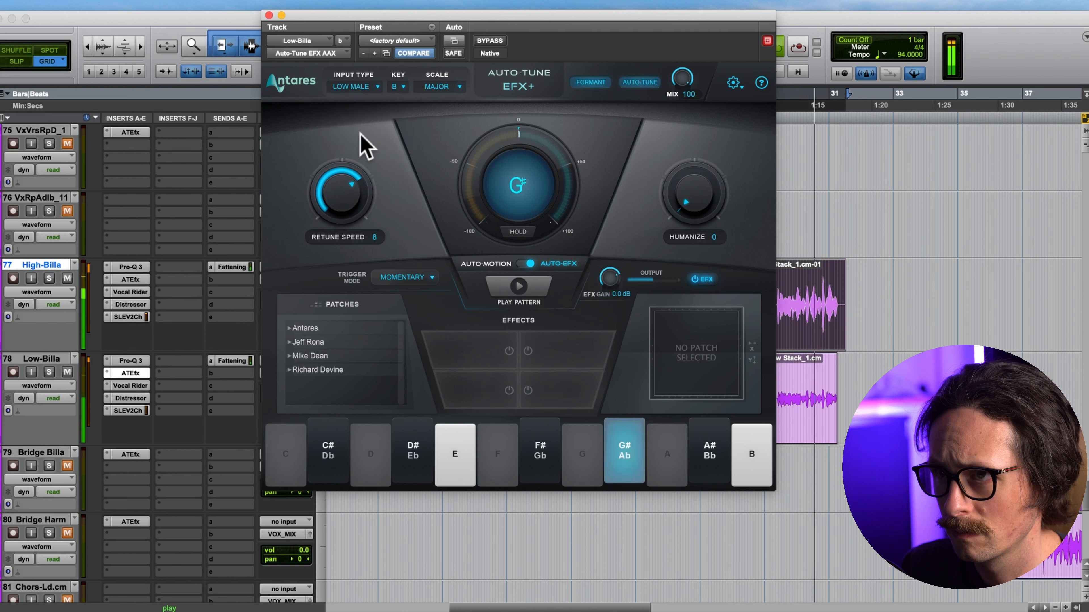
{"action": "mouse_move", "coordinate": [692, 214]}
{"action": "left_mouse_down"}
{"action": "mouse_move", "coordinate": [695, 195]}
{"action": "mouse_move", "coordinate": [693, 204]}
{"action": "left_mouse_up"}
{"action": "left_click", "coordinate": [269, 15]}
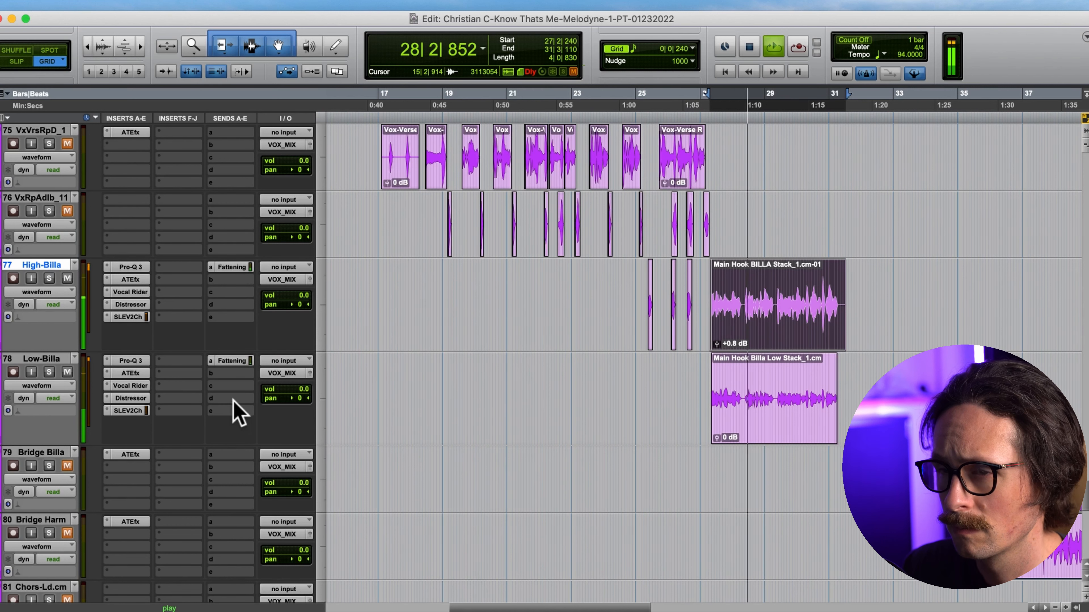
{"action": "key", "text": "space"}
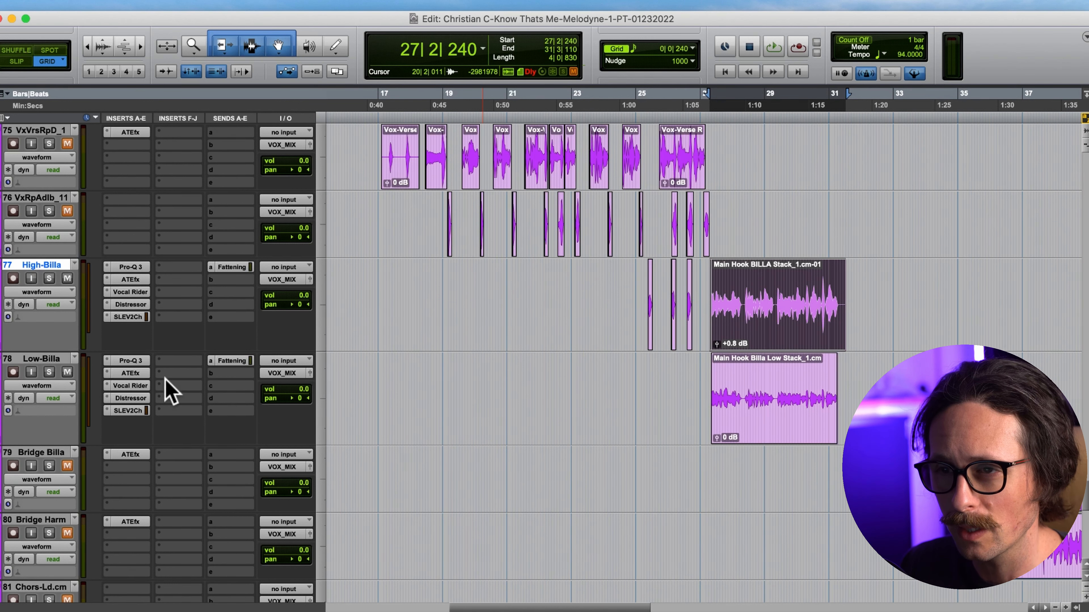
Insert the BABY Audio Magic Switch (mono) on Low-Billa and set its mix to about 80% while the hook plays
{"action": "left_click", "coordinate": [166, 365]}
{"action": "mouse_move", "coordinate": [232, 360]}
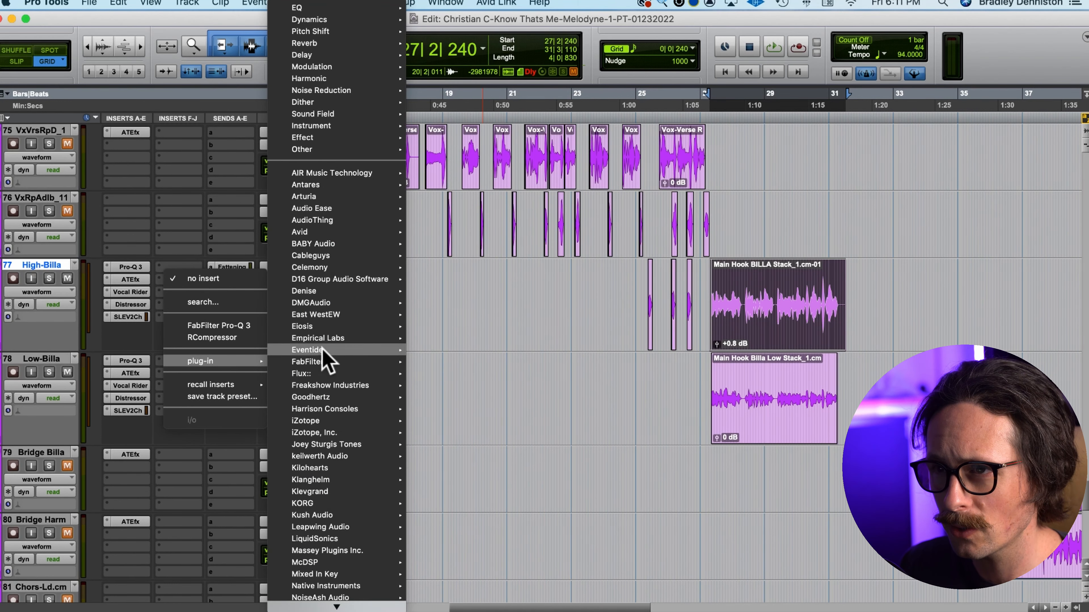
{"action": "mouse_move", "coordinate": [348, 243]}
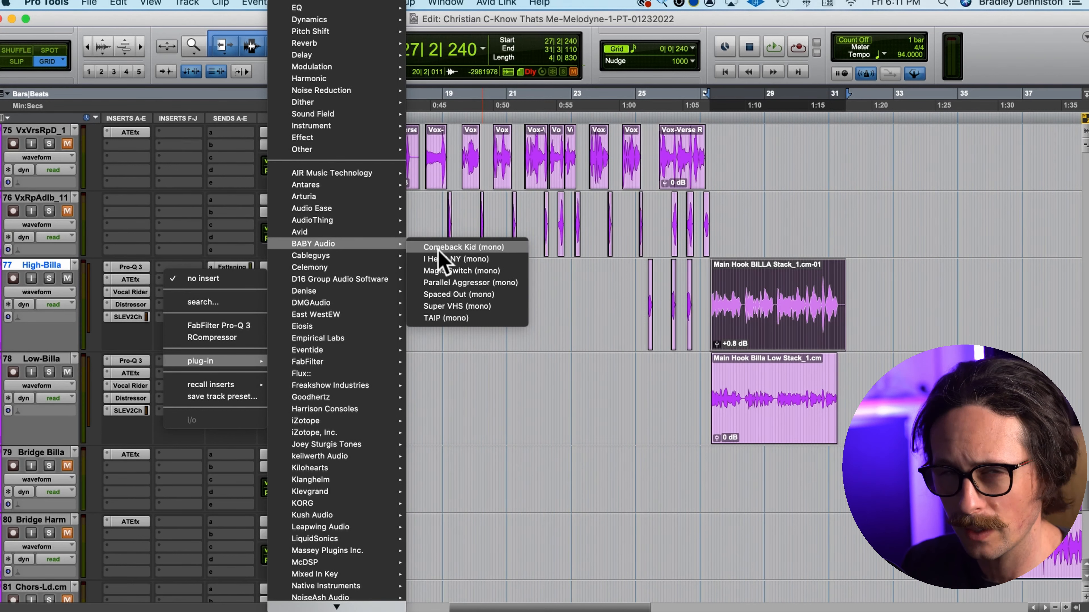
{"action": "left_click", "coordinate": [445, 272]}
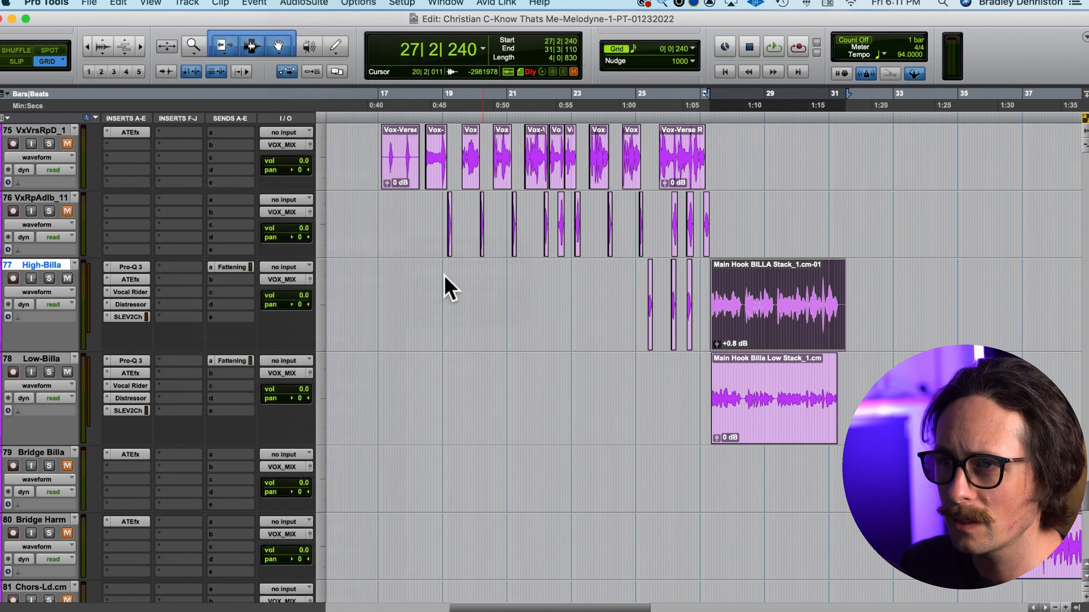
{"action": "left_click_drag", "start_coordinate": [484, 229], "coordinate": [443, 227]}
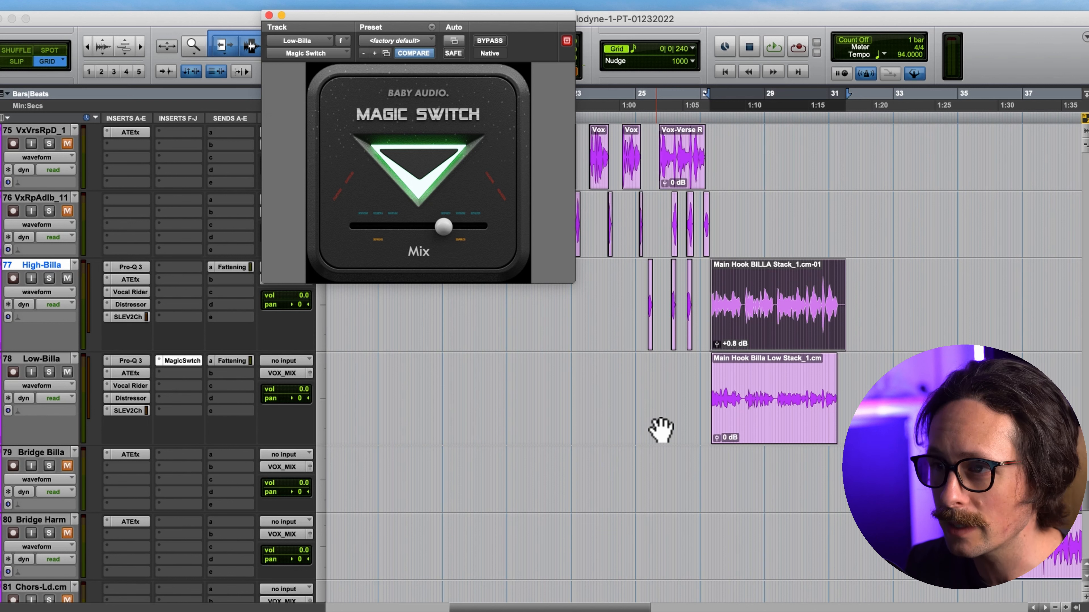
{"action": "key", "text": "space"}
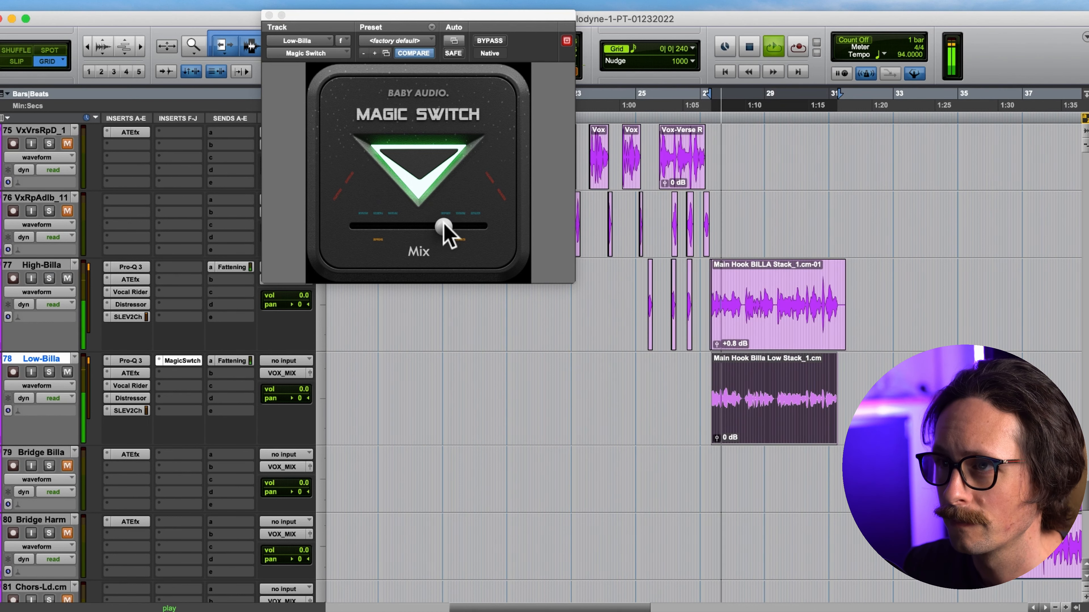
{"action": "left_click_drag", "start_coordinate": [443, 223], "coordinate": [458, 224]}
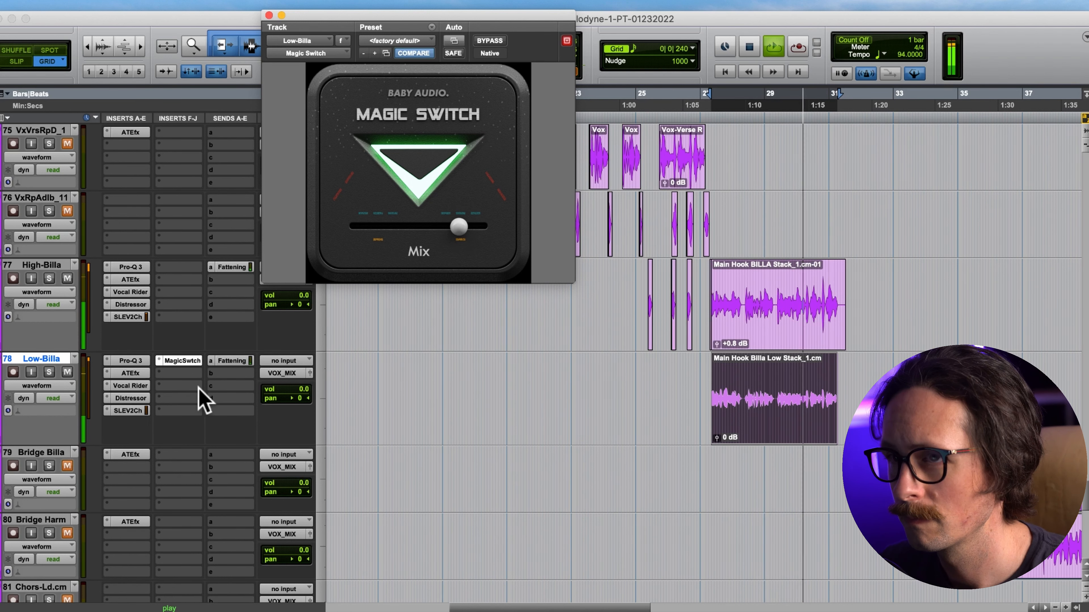
Set Low-Billa's Distressor input to about 8 and output to about 3 while the hook plays, keeping the detector setting
{"action": "left_click", "coordinate": [129, 398]}
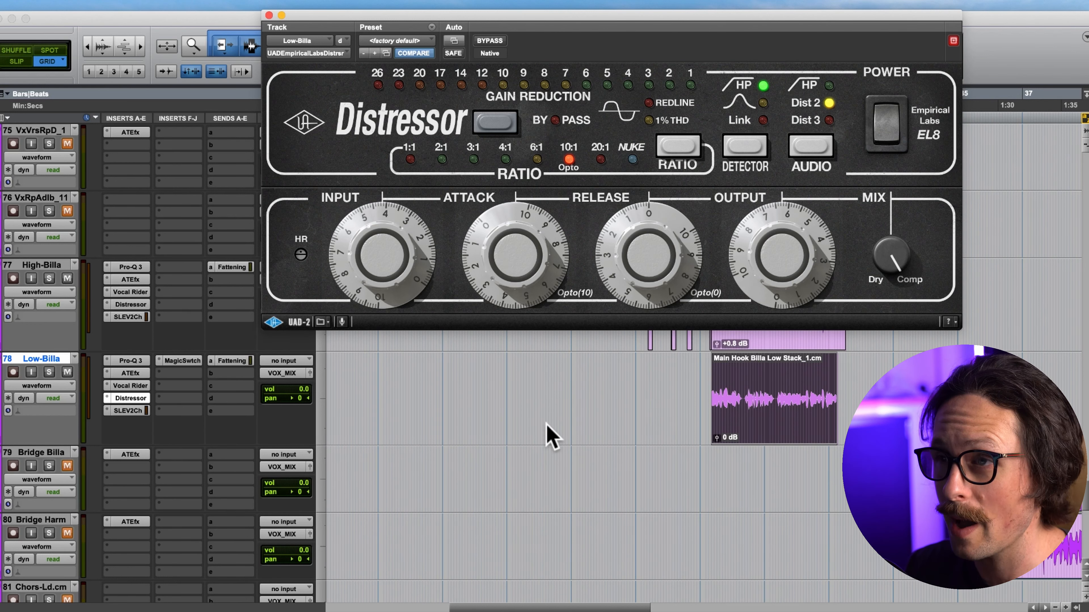
{"action": "key", "text": "space"}
{"action": "left_click_drag", "start_coordinate": [396, 275], "coordinate": [408, 241]}
{"action": "left_click_drag", "start_coordinate": [758, 250], "coordinate": [752, 271]}
{"action": "left_click_drag", "start_coordinate": [401, 247], "coordinate": [396, 243]}
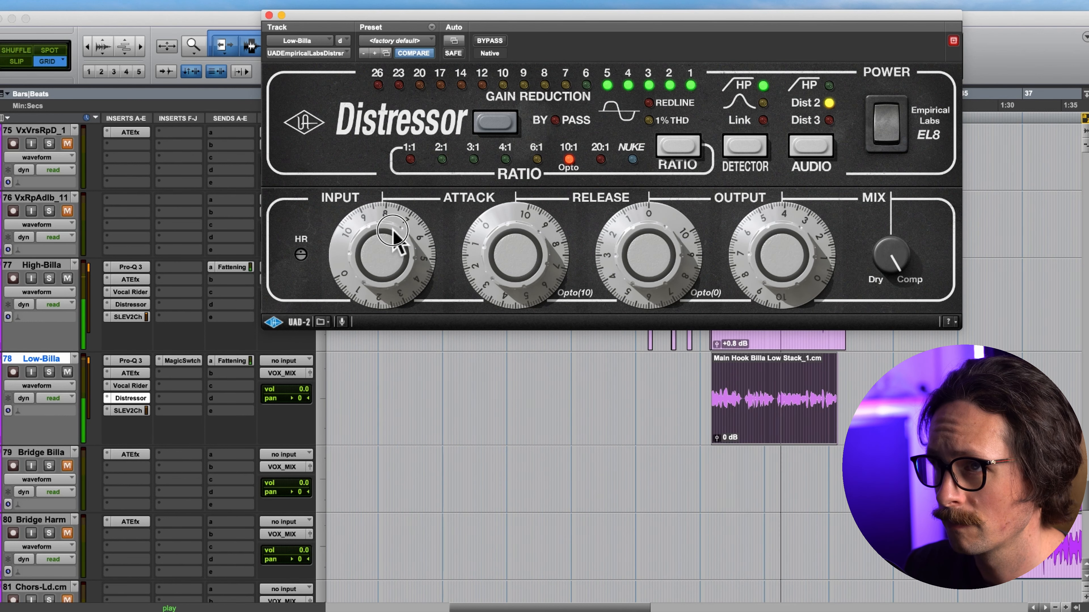
{"action": "left_click_drag", "start_coordinate": [768, 273], "coordinate": [760, 275]}
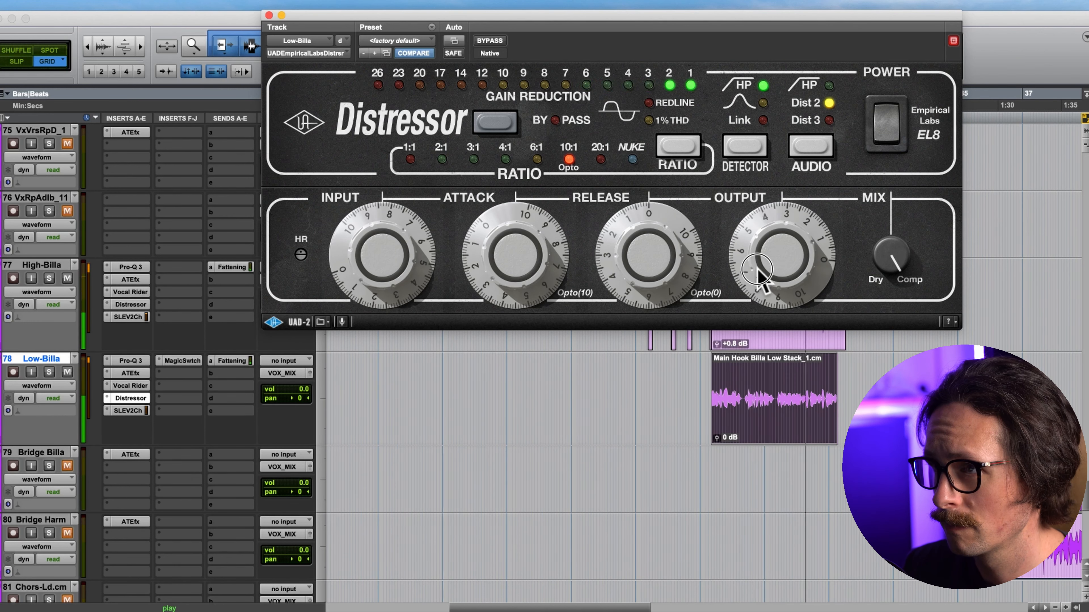
{"action": "left_click", "coordinate": [750, 150]}
{"action": "left_click", "coordinate": [750, 150]}
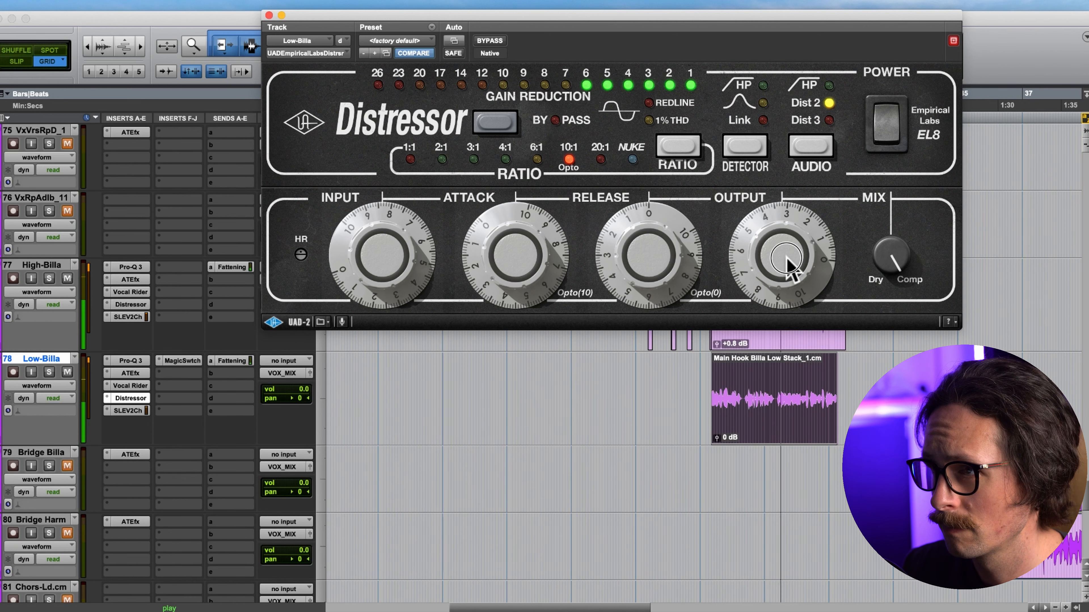
{"action": "mouse_move", "coordinate": [790, 269]}
{"action": "left_mouse_down"}
{"action": "mouse_move", "coordinate": [829, 270]}
{"action": "mouse_move", "coordinate": [785, 261]}
{"action": "left_mouse_up"}
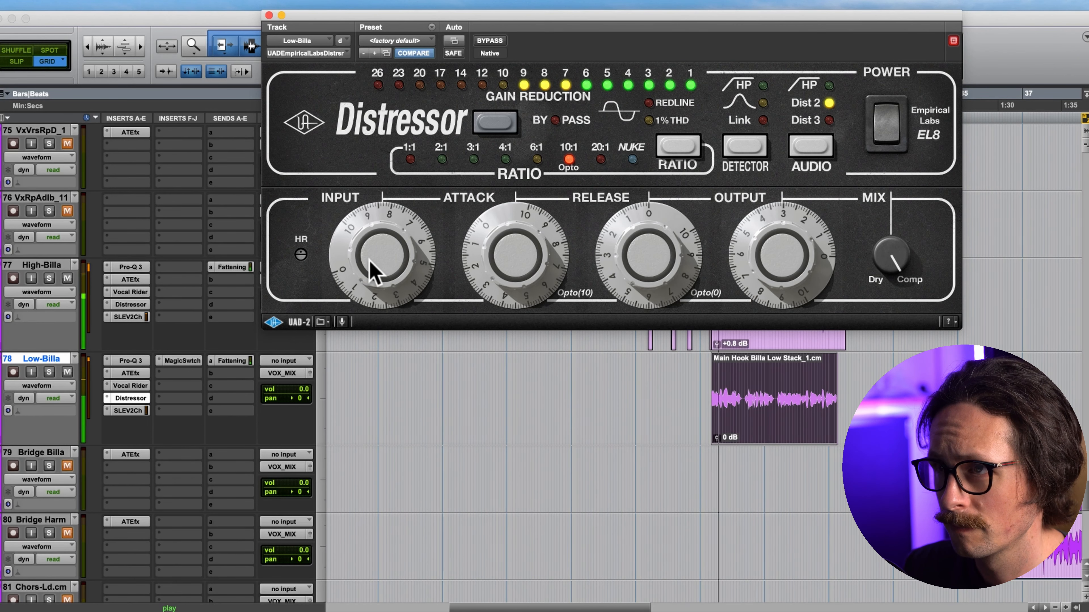
{"action": "left_click_drag", "start_coordinate": [370, 263], "coordinate": [368, 266]}
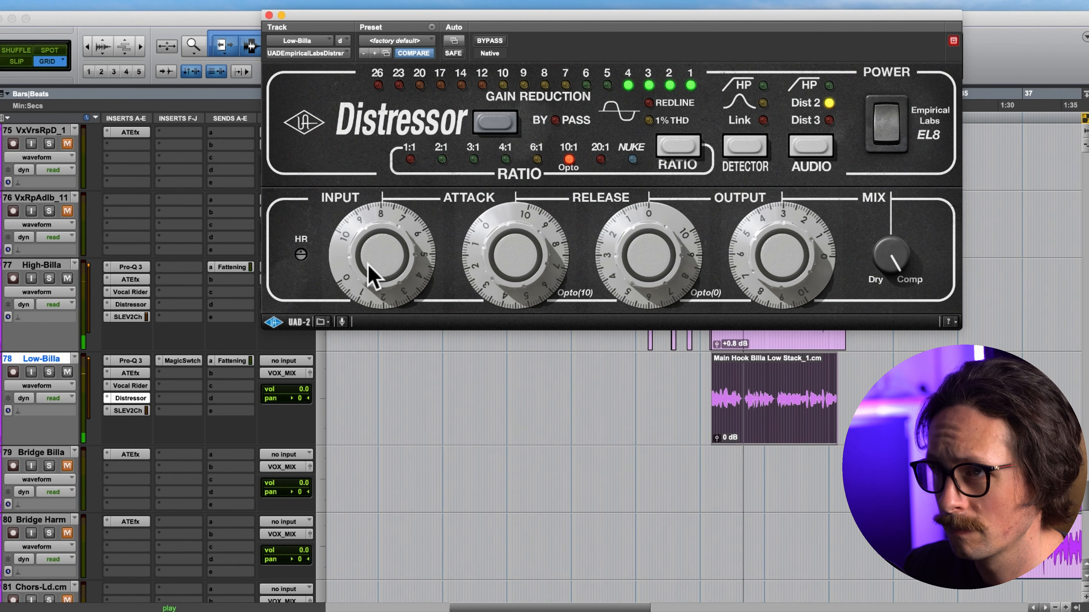
Solo Low-Billa and compare its sound with Magic Switch bypassed and active
{"action": "left_click", "coordinate": [49, 373]}
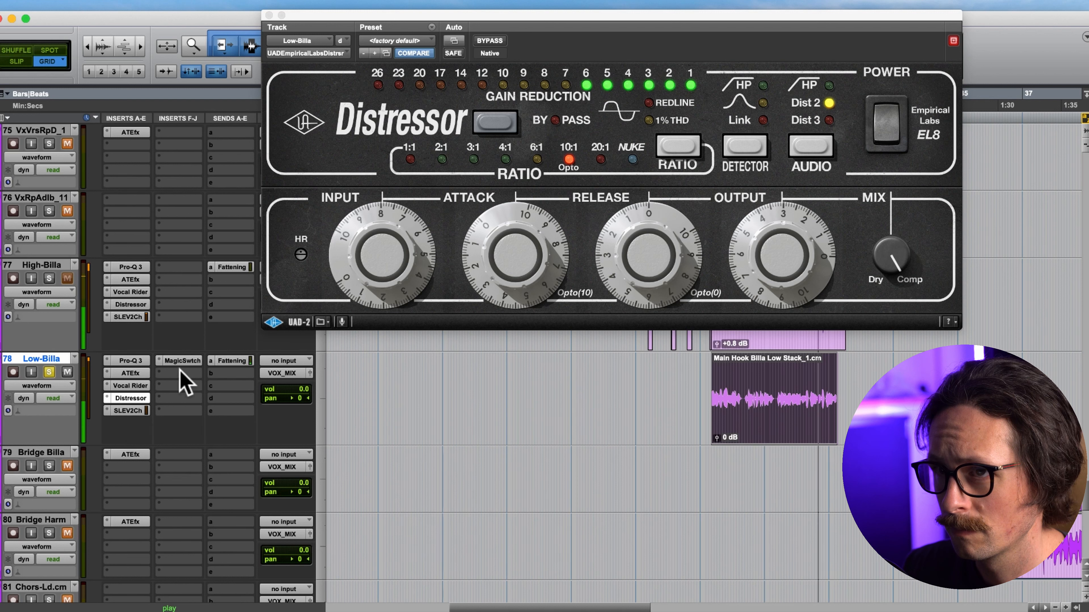
{"action": "left_click", "coordinate": [180, 359], "text": "super"}
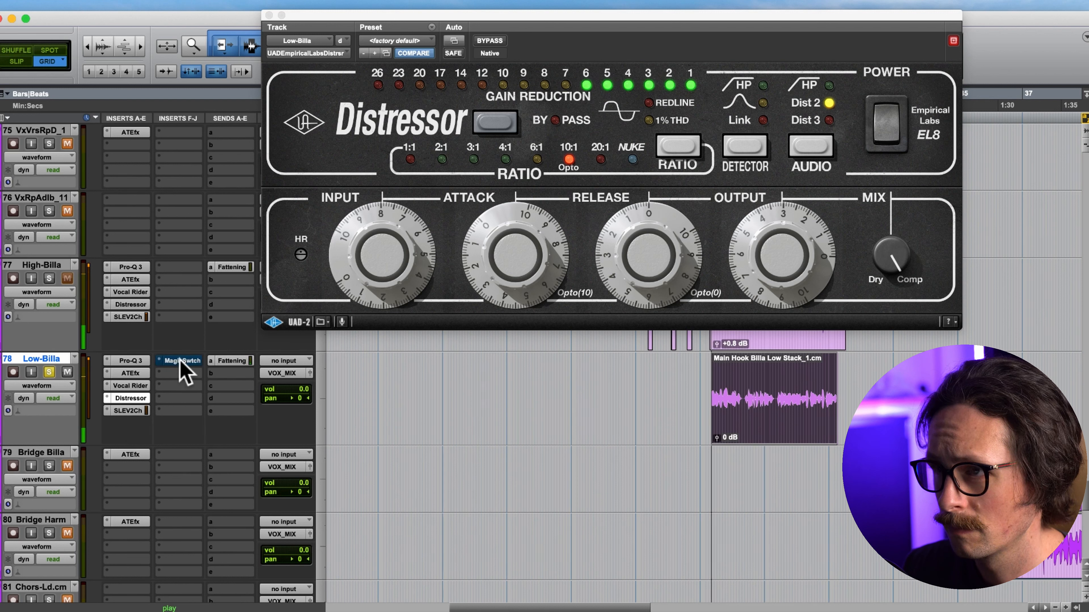
{"action": "left_click", "coordinate": [180, 360], "text": "super"}
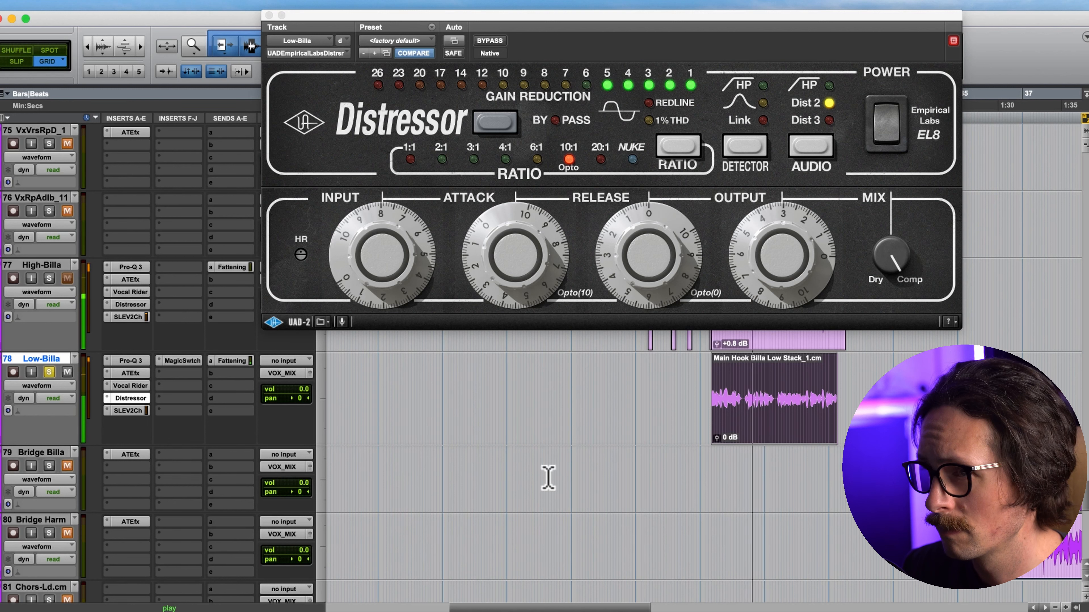
Set the Magic Switch mix on Low-Billa to maximum, stop playback, and close the plug-in
{"action": "left_click", "coordinate": [180, 360]}
{"action": "left_click_drag", "start_coordinate": [469, 232], "coordinate": [525, 236]}
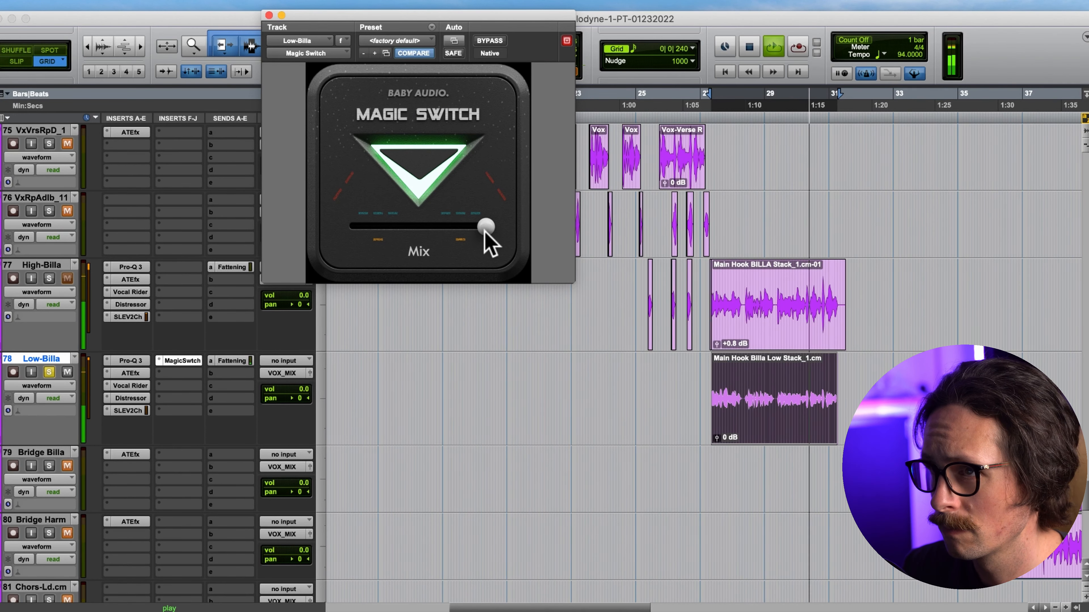
{"action": "key", "text": "space"}
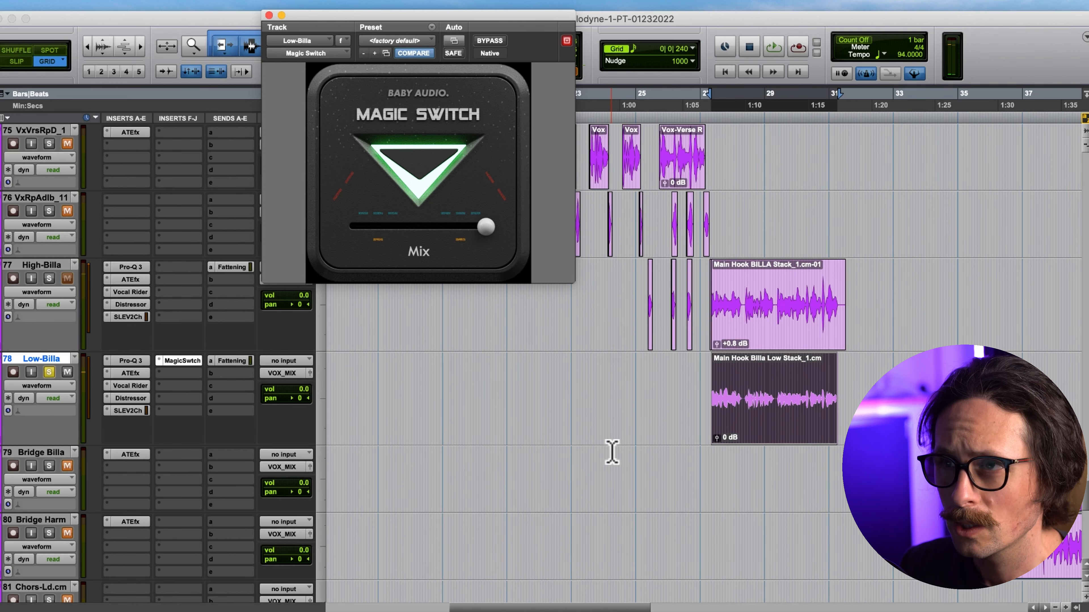
{"action": "left_click", "coordinate": [268, 15]}
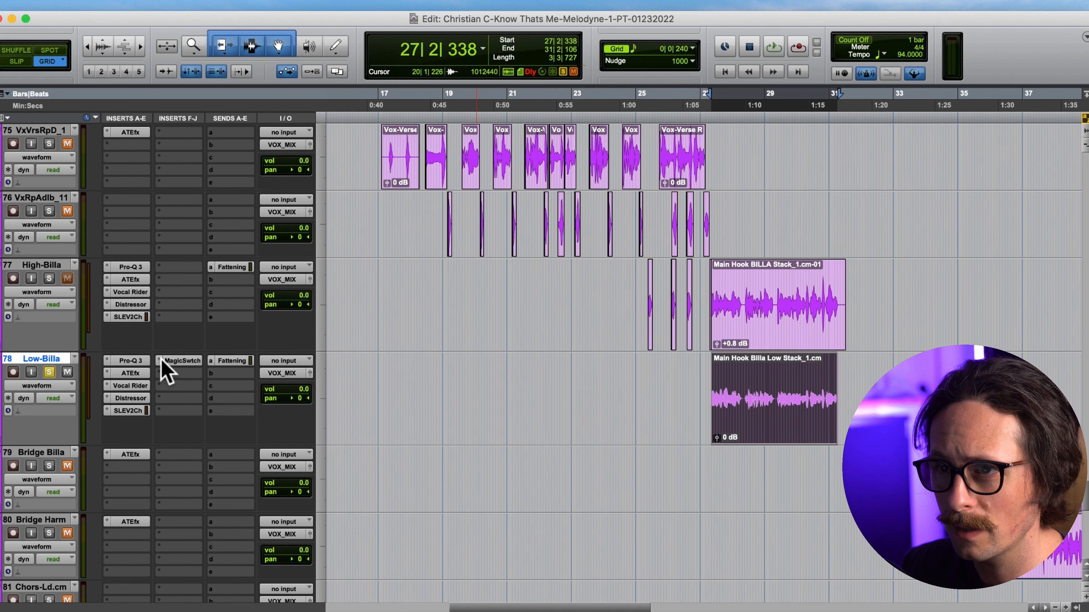
Search for "double" and insert Doubler2 (mono/stereo) on Low-Billa in the slot below Magic Switch
{"action": "left_click", "coordinate": [159, 373]}
{"action": "mouse_move", "coordinate": [218, 376]}
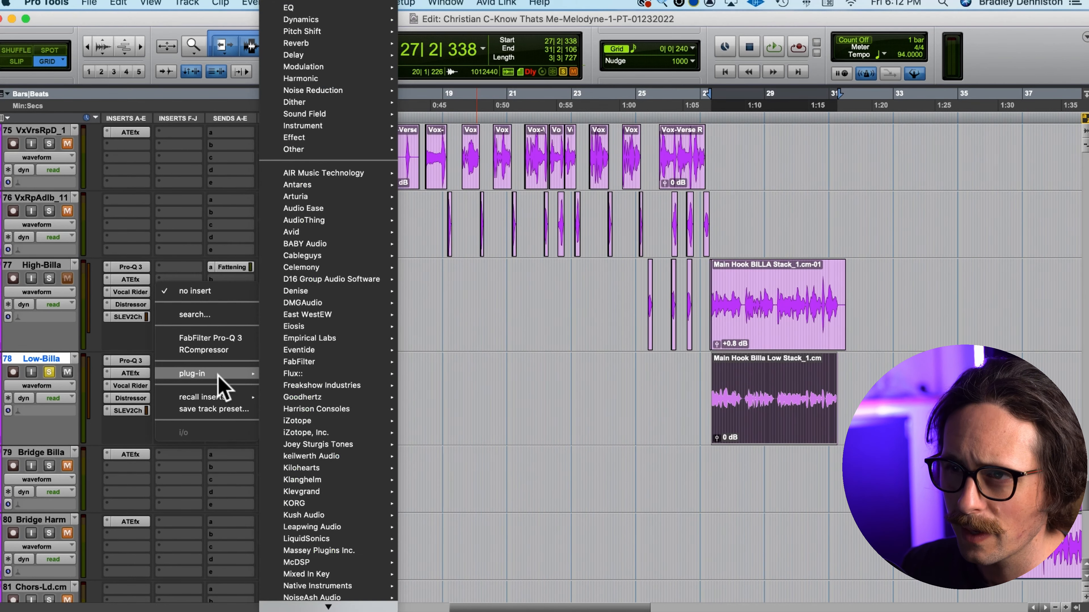
{"action": "key", "text": "s"}
{"action": "key", "text": "Return"}
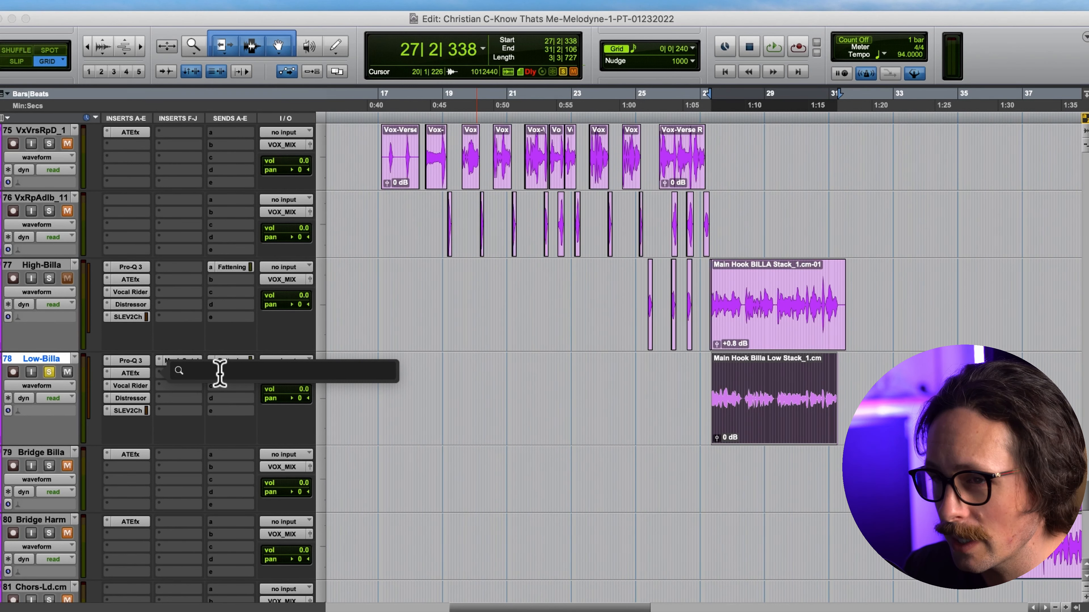
{"action": "type", "text": "double"}
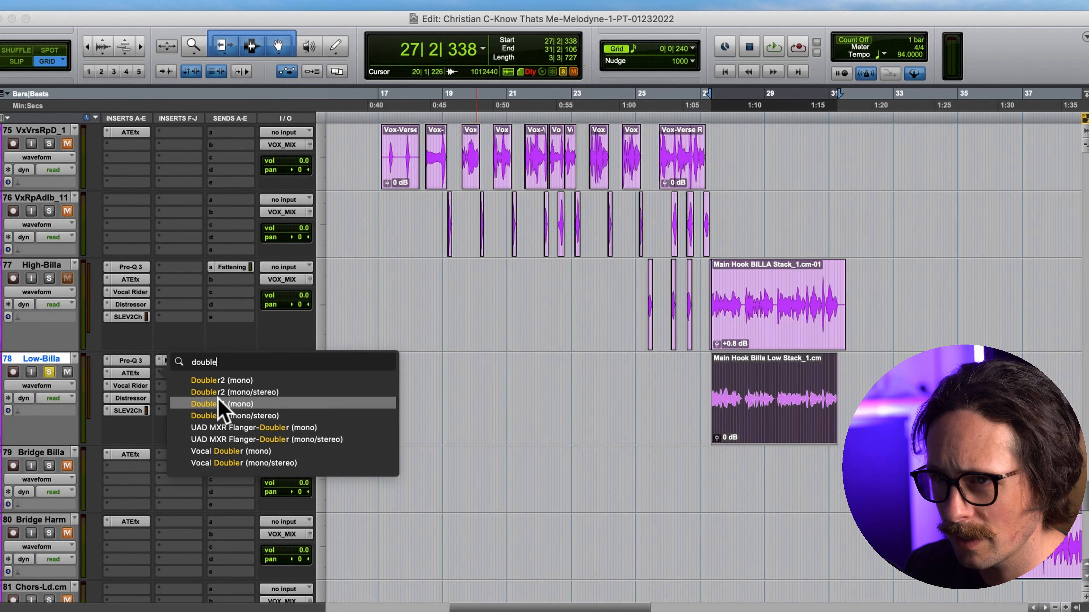
{"action": "left_click", "coordinate": [222, 392]}
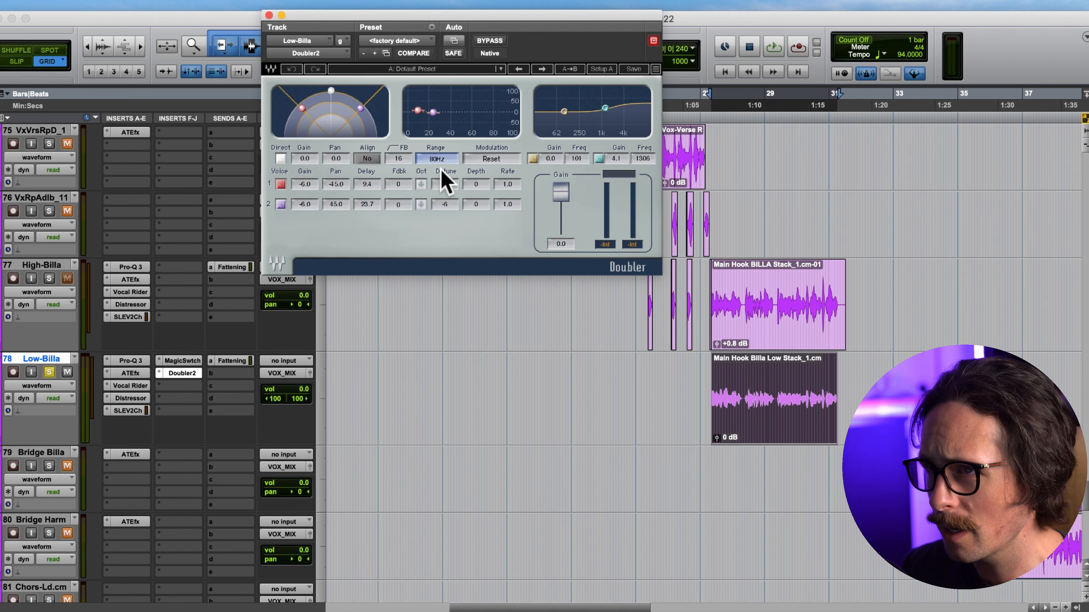
Load the Pensado Doubler preset in Doubler2, reduce its high EQ band gain, and move that band to 2328 Hz
{"action": "left_click", "coordinate": [446, 70]}
{"action": "mouse_move", "coordinate": [565, 463]}
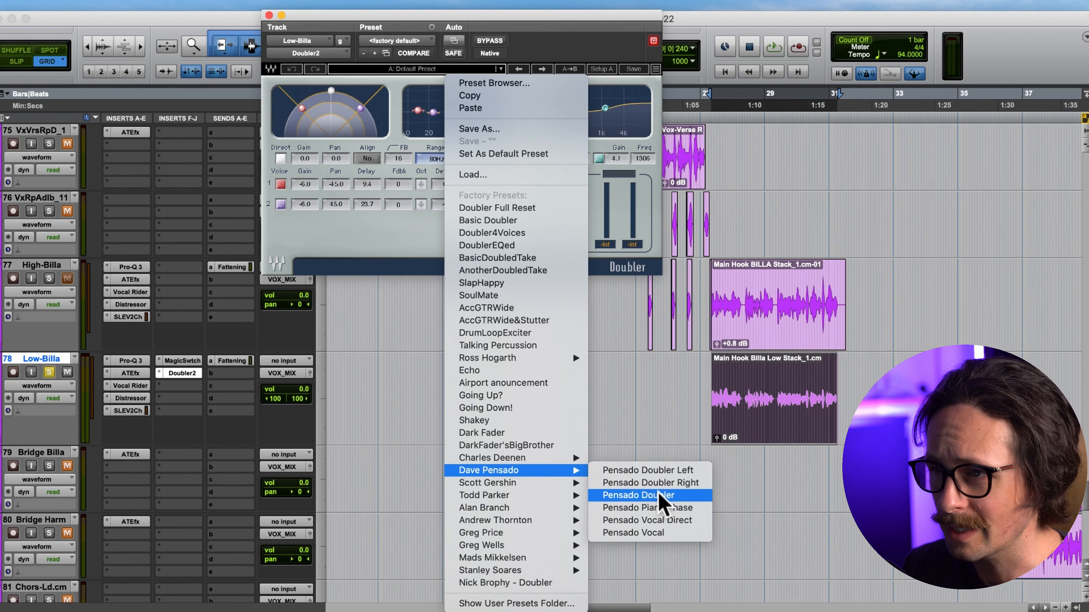
{"action": "left_click", "coordinate": [641, 495]}
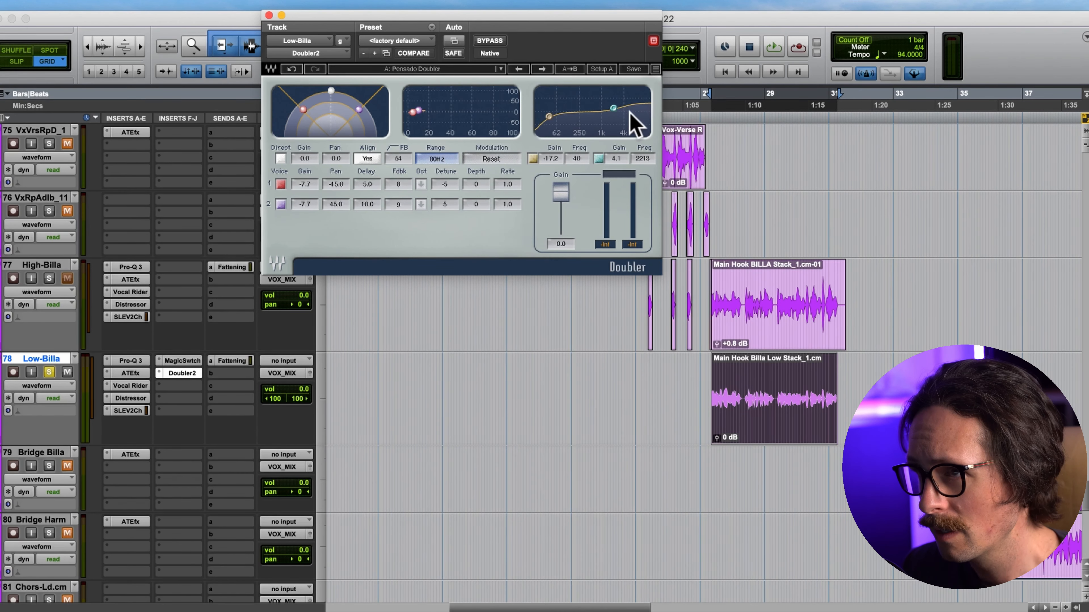
{"action": "left_click_drag", "start_coordinate": [615, 112], "coordinate": [625, 127]}
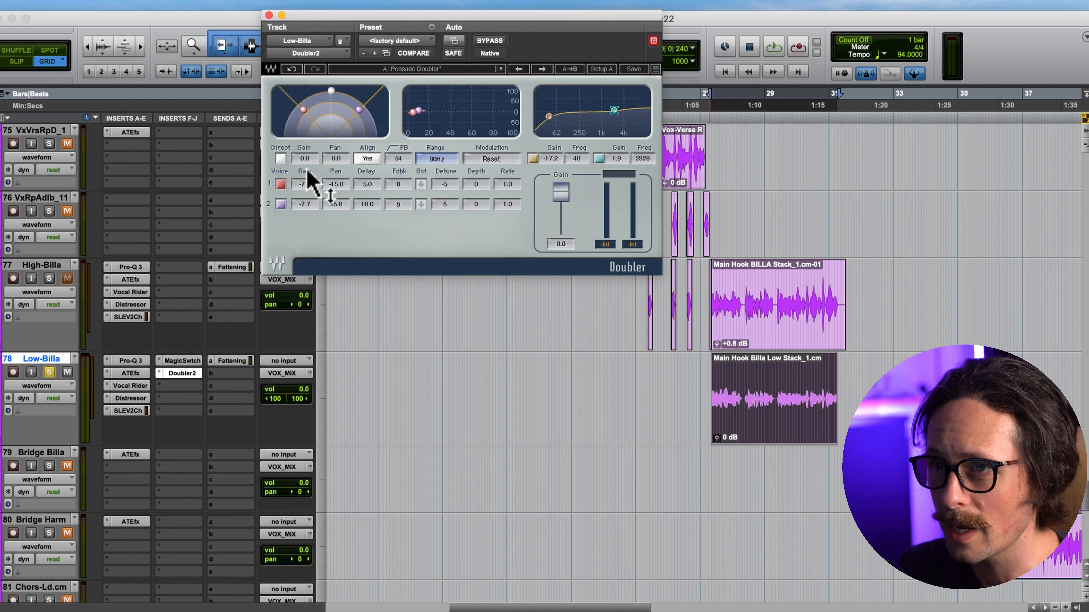
Play the soloed Low-Billa hook with Magic Switch bypassed and compare Doubler2 with its direct signal off and on
{"action": "left_click", "coordinate": [281, 158]}
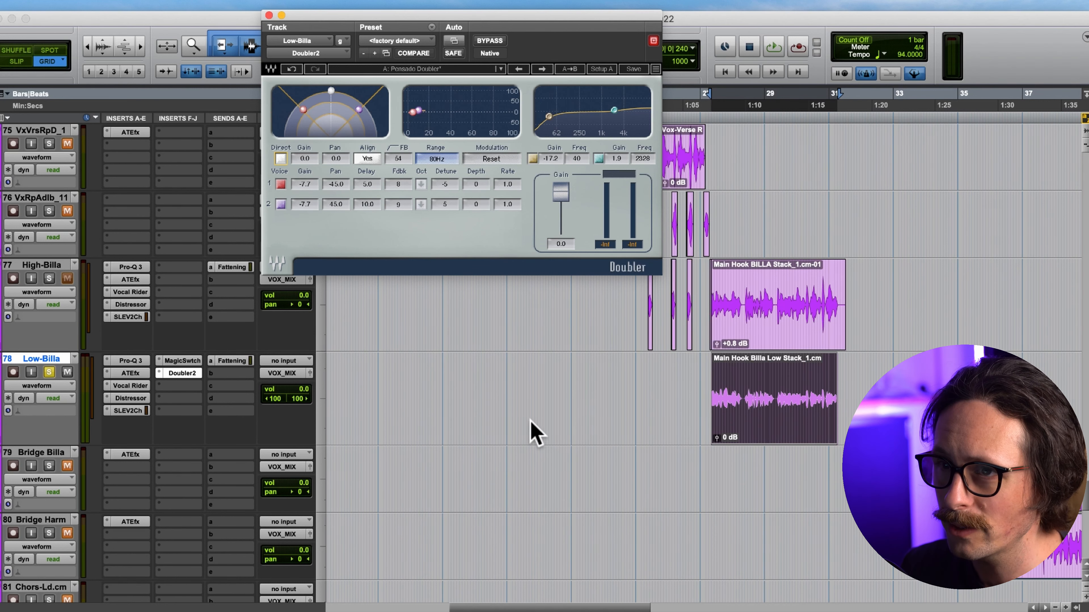
{"action": "left_click", "coordinate": [534, 454]}
{"action": "key", "text": "space"}
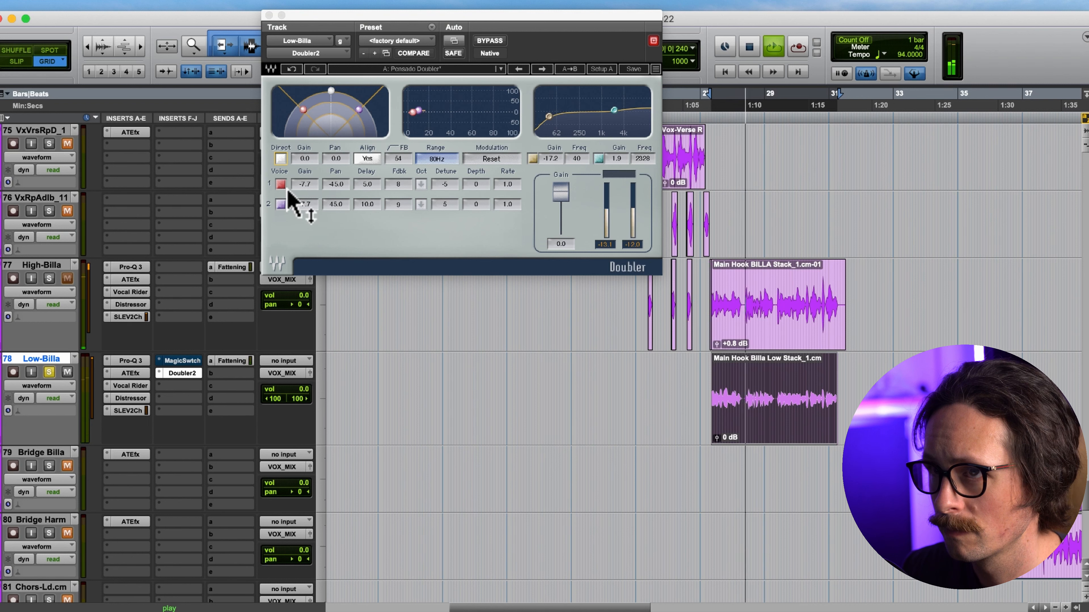
{"action": "left_click", "coordinate": [281, 160]}
{"action": "left_click", "coordinate": [280, 159]}
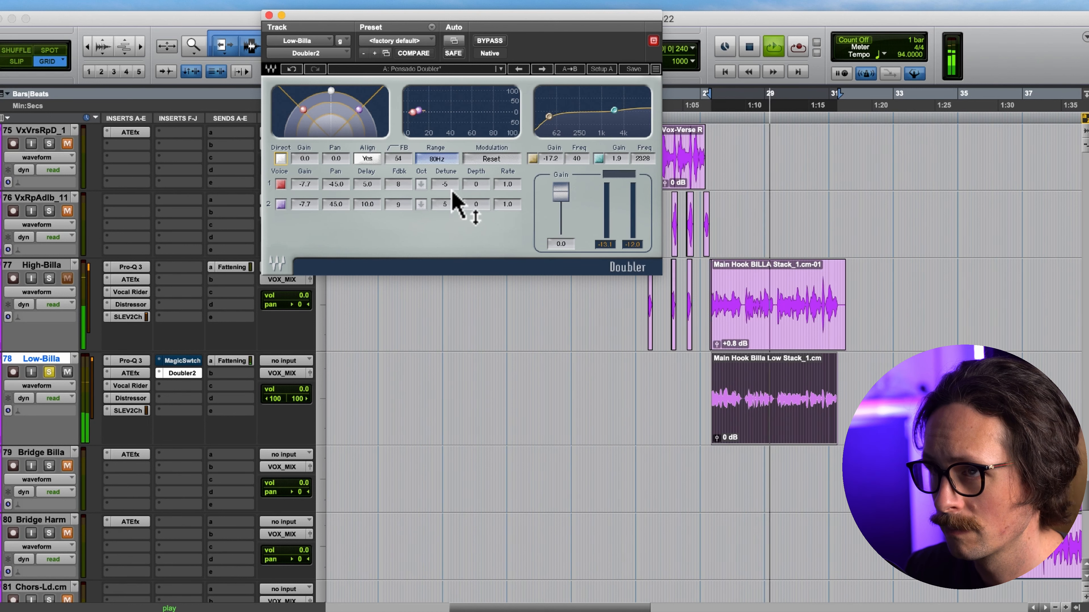
Set Doubler2's voice detune to -2 for voice 1 and 2 for voice 2, and turn off the direct signal
{"action": "left_click_drag", "start_coordinate": [452, 186], "coordinate": [447, 214]}
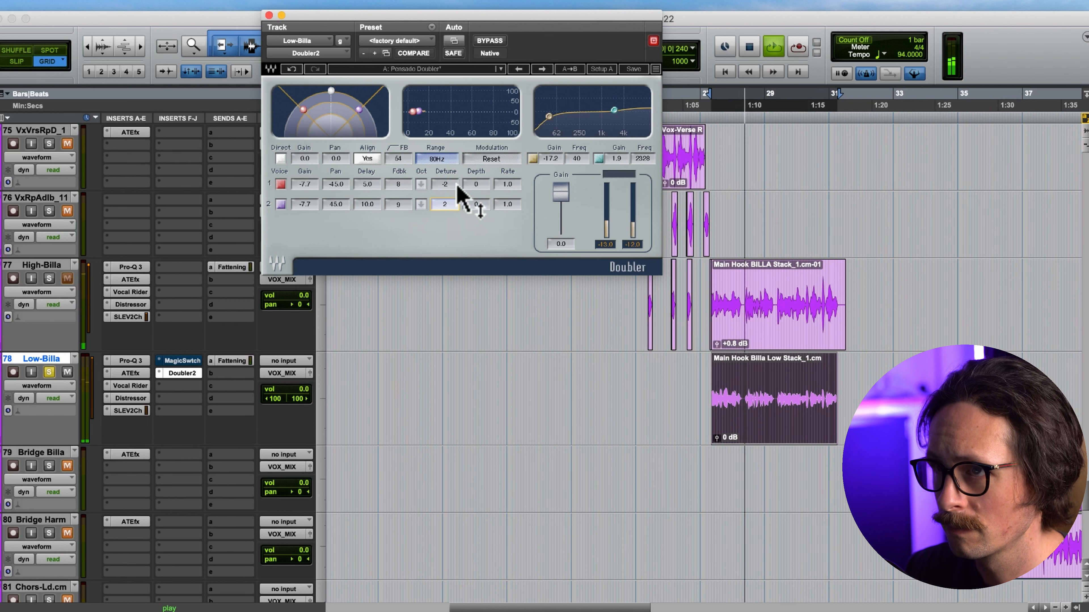
{"action": "left_click", "coordinate": [281, 159]}
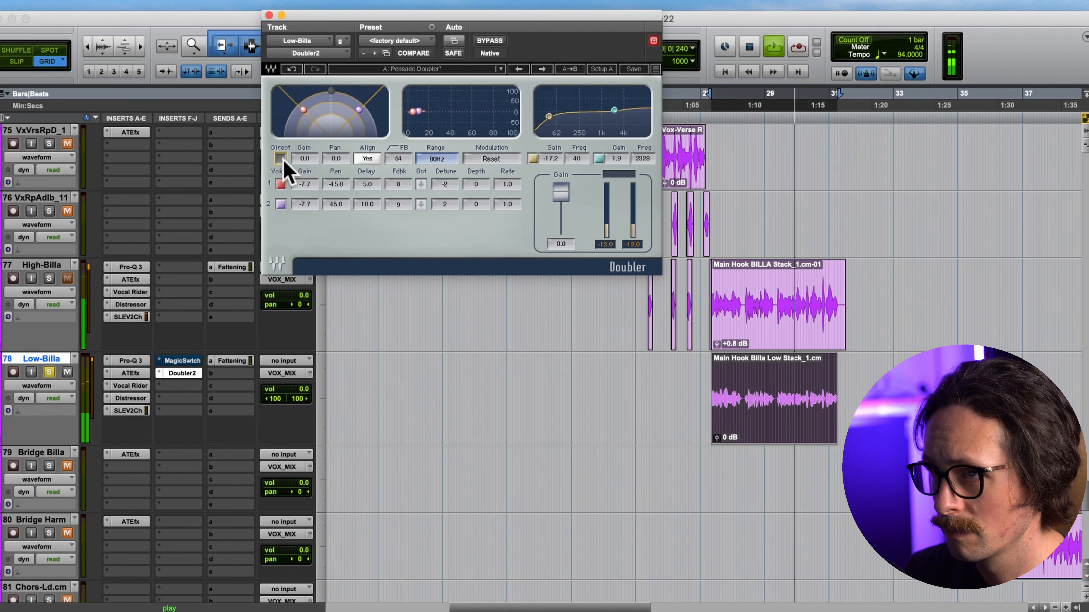
Set the modulation rate of both Doubler2 voices to 0.1 and stop playback
{"action": "left_click_drag", "start_coordinate": [507, 184], "coordinate": [512, 263]}
{"action": "left_click_drag", "start_coordinate": [505, 204], "coordinate": [514, 326]}
{"action": "key", "text": "space"}
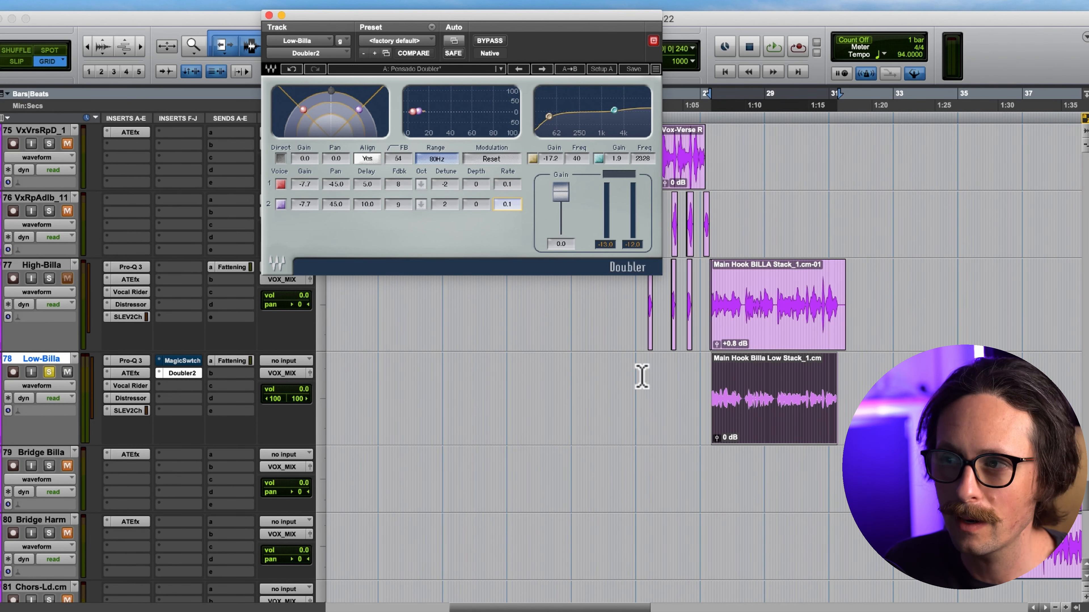
Select the High-Billa hook clip, unsolo Low-Billa, and adjust Low-Billa's Fattening send level
{"action": "left_click", "coordinate": [771, 310]}
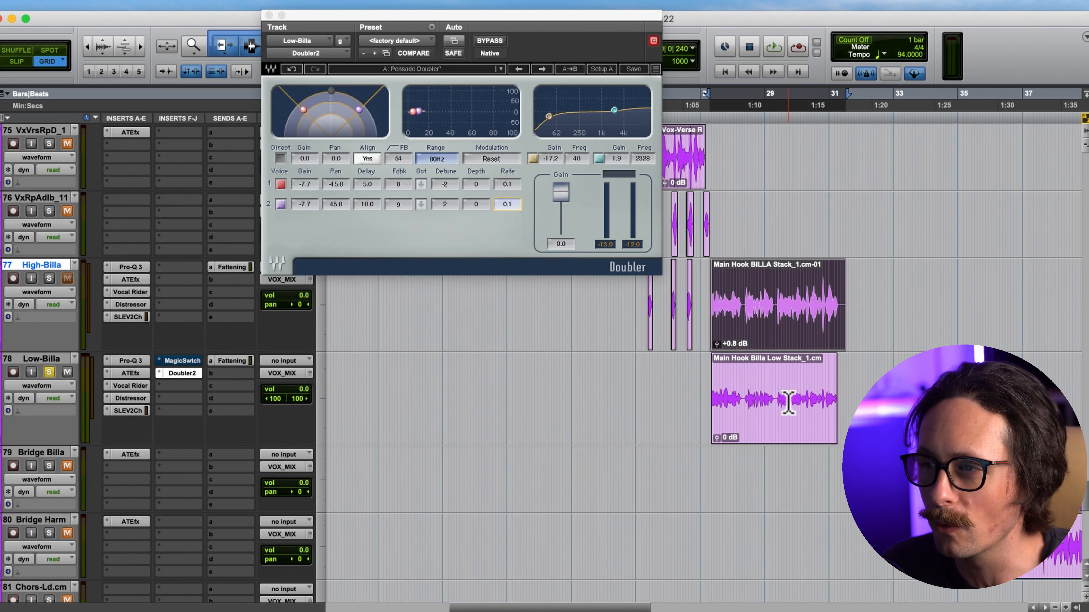
{"action": "left_click", "coordinate": [50, 372]}
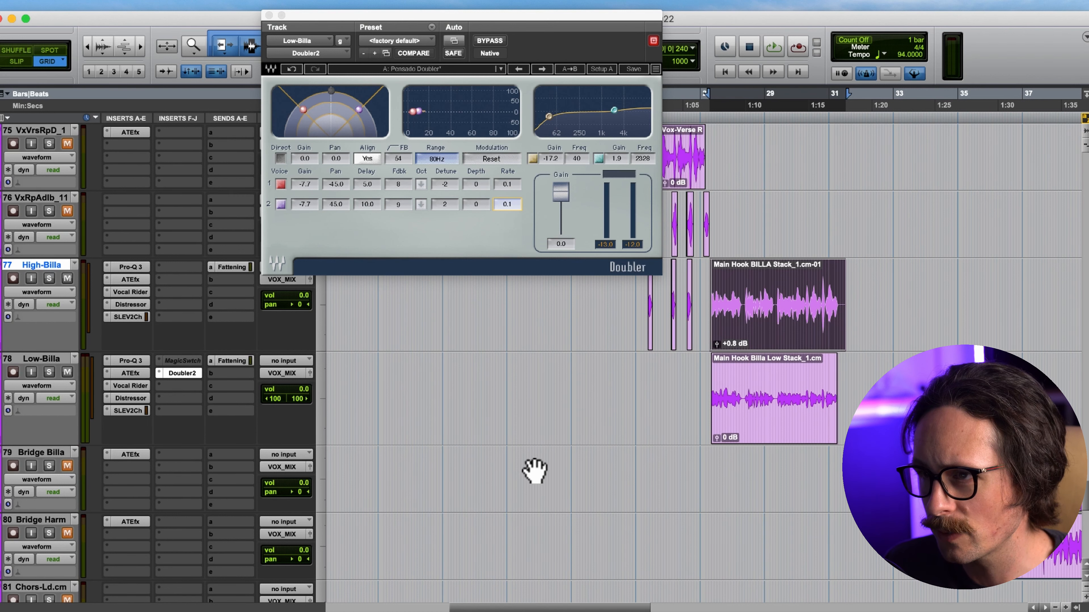
{"action": "left_click", "coordinate": [236, 363]}
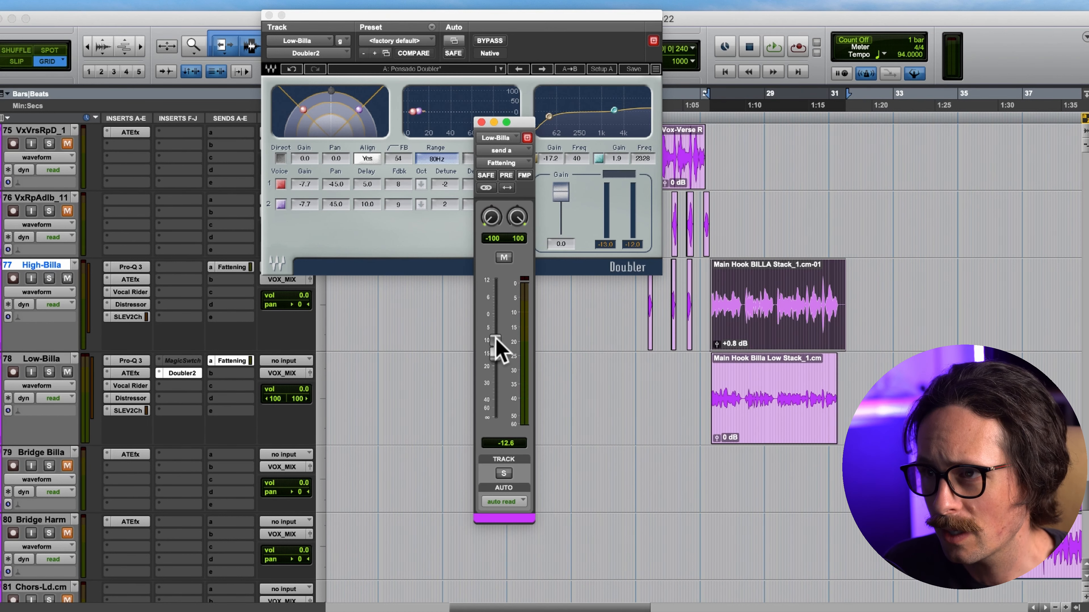
{"action": "left_click_drag", "start_coordinate": [496, 345], "coordinate": [498, 341]}
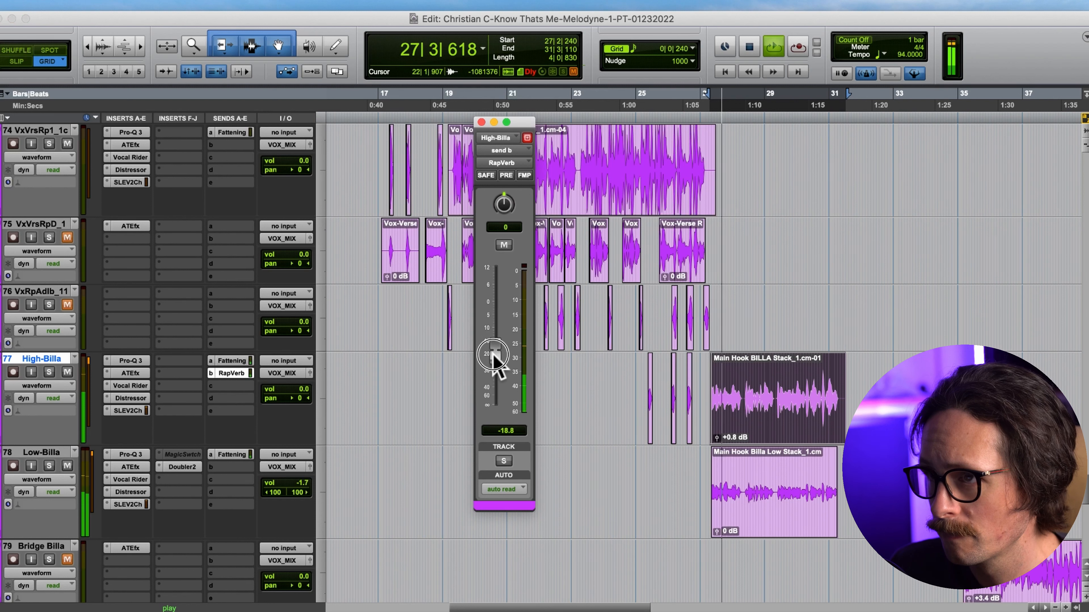
Lower High-Billa's RapVerb send level and copy the send to Low-Billa's send b
{"action": "mouse_move", "coordinate": [494, 358]}
{"action": "left_mouse_down"}
{"action": "mouse_move", "coordinate": [494, 319]}
{"action": "mouse_move", "coordinate": [493, 364]}
{"action": "left_mouse_up"}
{"action": "left_click_drag", "start_coordinate": [231, 374], "coordinate": [231, 467]}
Set Low-Billa's RapVerb send to -26.0 dB and its track volume to -4.0 dB during playback, and stop
{"action": "left_click", "coordinate": [232, 467]}
{"action": "mouse_move", "coordinate": [495, 377]}
{"action": "left_mouse_down"}
{"action": "mouse_move", "coordinate": [496, 351]}
{"action": "mouse_move", "coordinate": [495, 380]}
{"action": "left_mouse_up"}
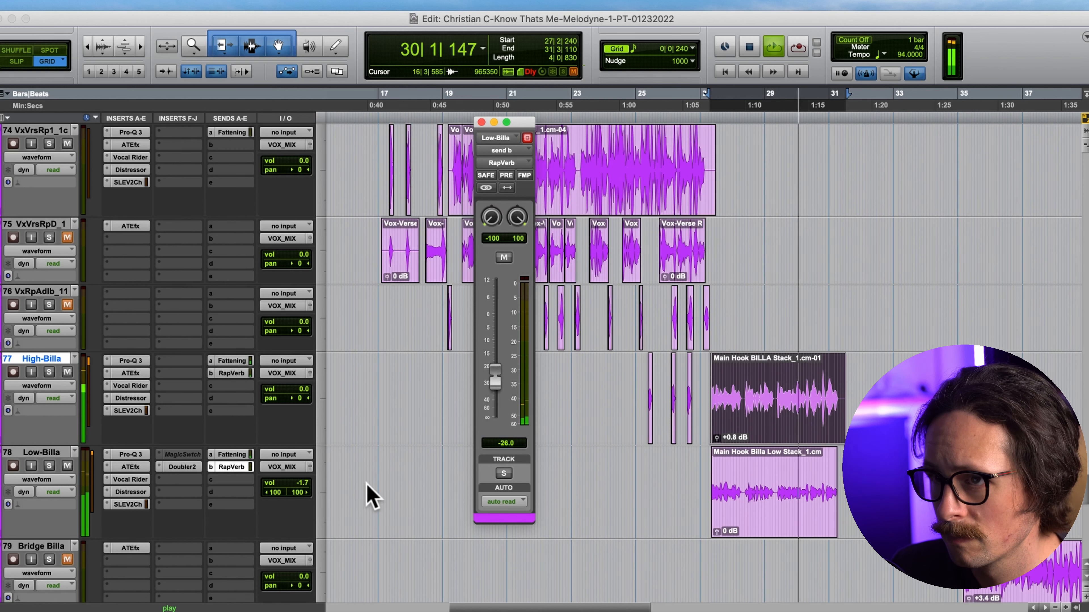
{"action": "left_click_drag", "start_coordinate": [307, 488], "coordinate": [304, 502]}
{"action": "key", "text": "space"}
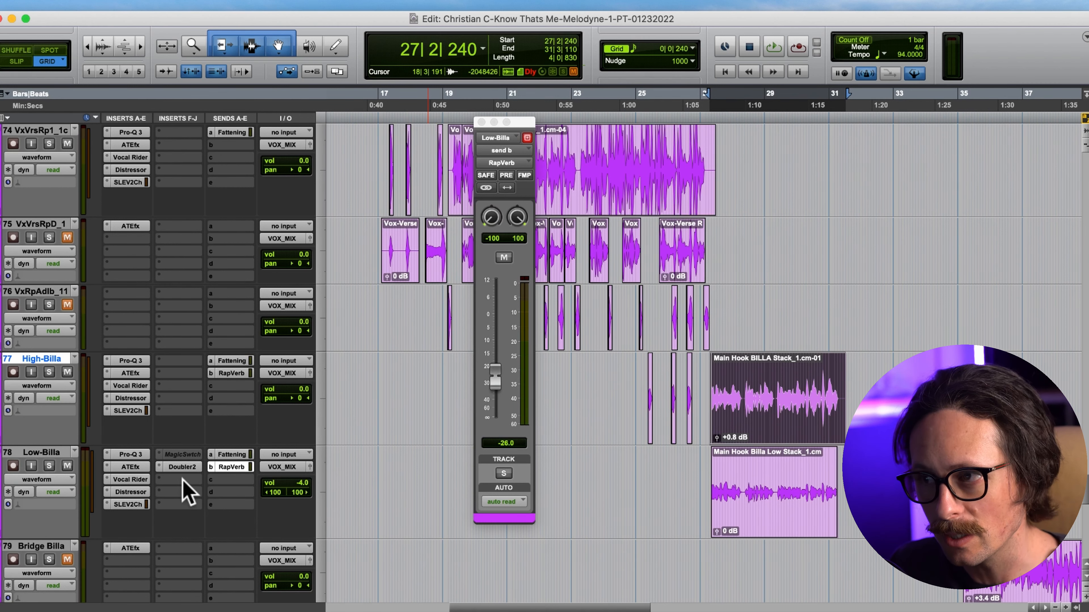
Move Doubler2 down one insert slot on Low-Billa and insert SoundToys Little AlterBoy (mono) between Magic Switch and Doubler2
{"action": "left_click_drag", "start_coordinate": [177, 468], "coordinate": [169, 480]}
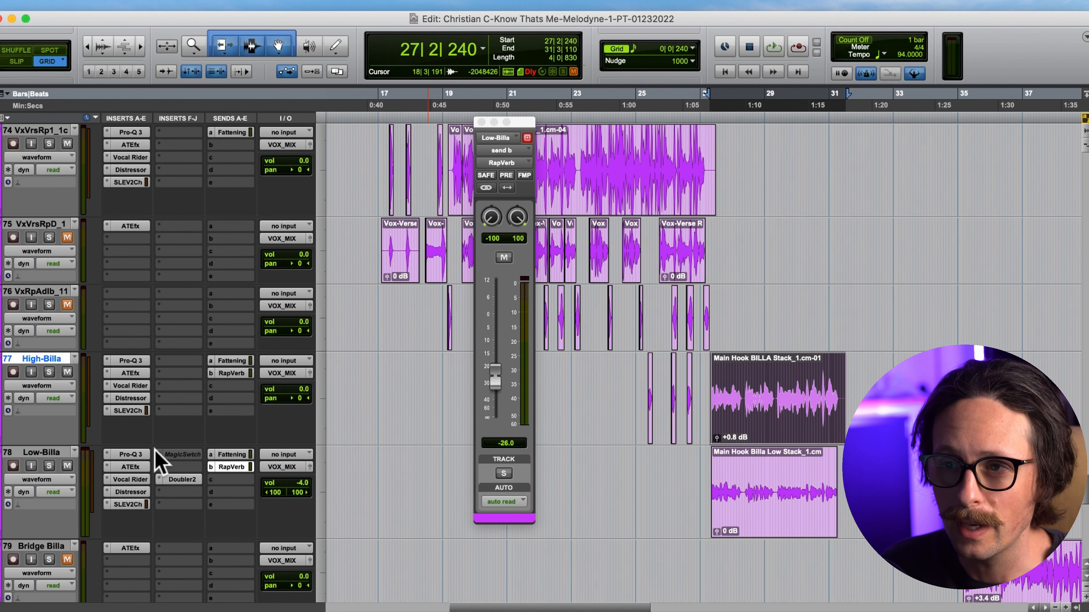
{"action": "left_click", "coordinate": [166, 468]}
{"action": "mouse_move", "coordinate": [201, 467]}
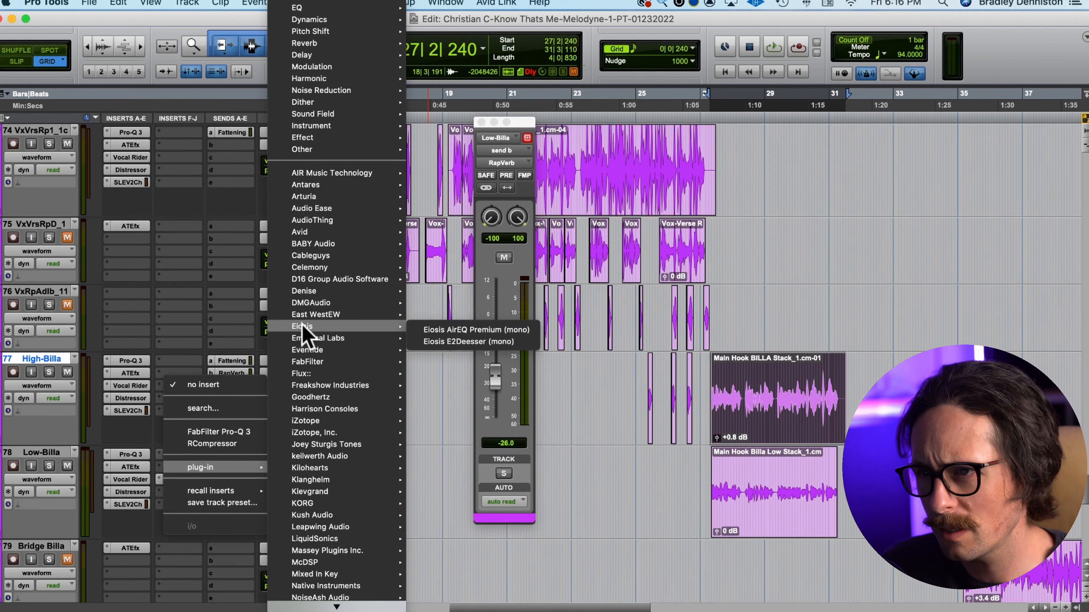
{"action": "scroll", "coordinate": [325, 569], "scroll_direction": "down", "scroll_amount": 2}
{"action": "scroll", "coordinate": [325, 568], "scroll_direction": "down", "scroll_amount": 5}
{"action": "mouse_move", "coordinate": [302, 501]}
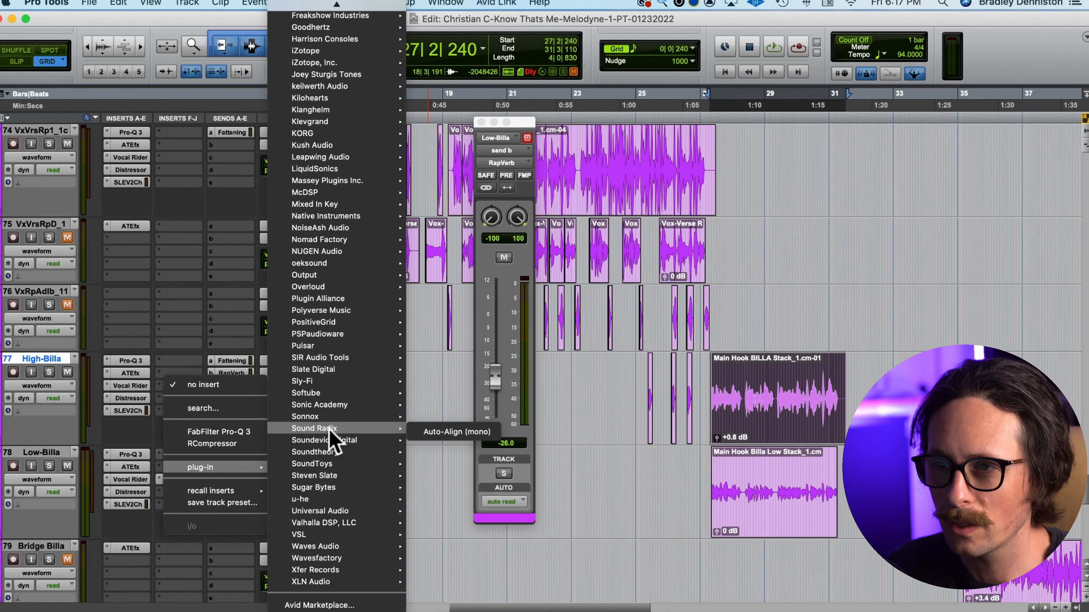
{"action": "mouse_move", "coordinate": [332, 454]}
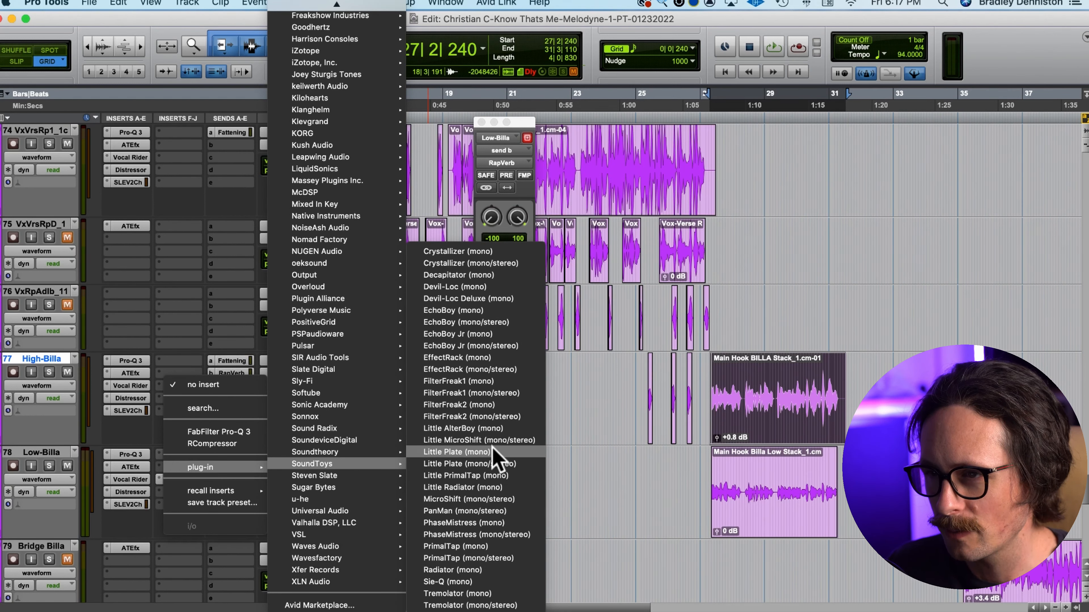
{"action": "left_click", "coordinate": [493, 429]}
Play the hook and set Little AlterBoy's formant to -1.8 with its mix fully wet
{"action": "left_click_drag", "start_coordinate": [465, 262], "coordinate": [467, 282]}
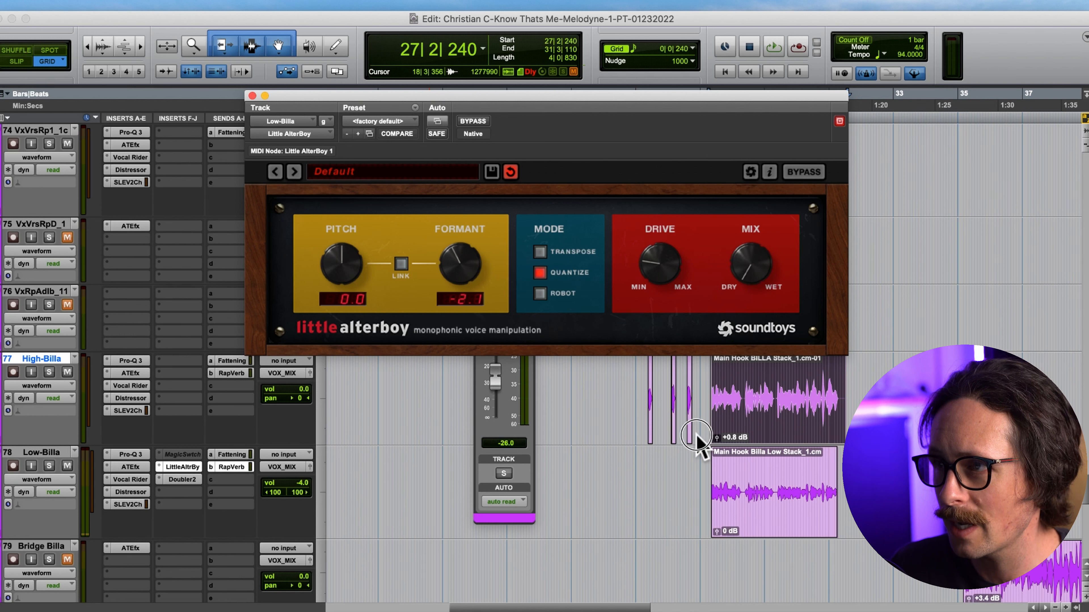
{"action": "key", "text": "space"}
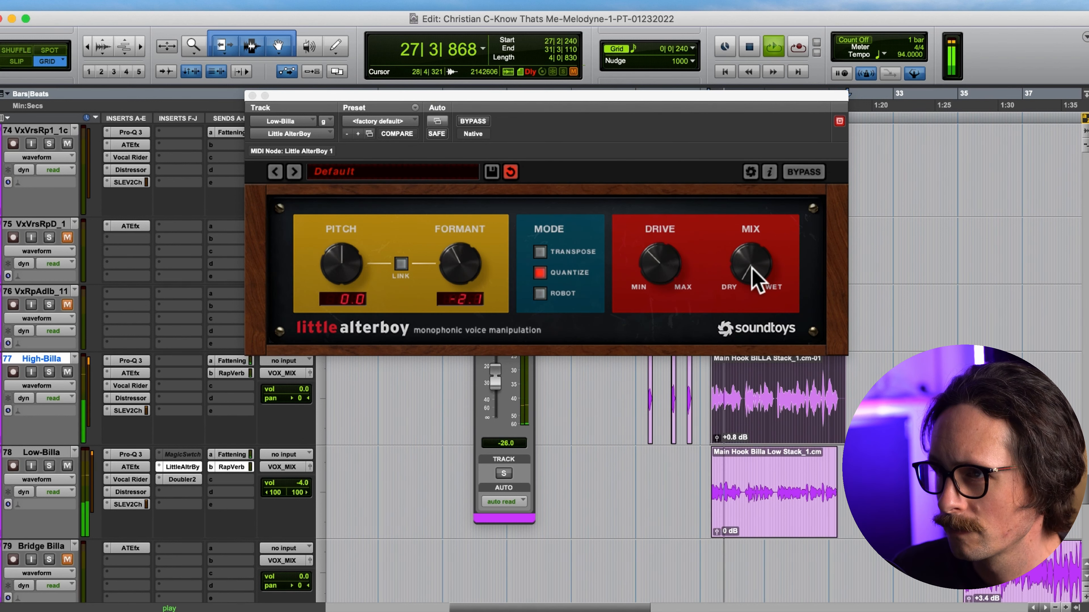
{"action": "left_click_drag", "start_coordinate": [754, 282], "coordinate": [777, 121]}
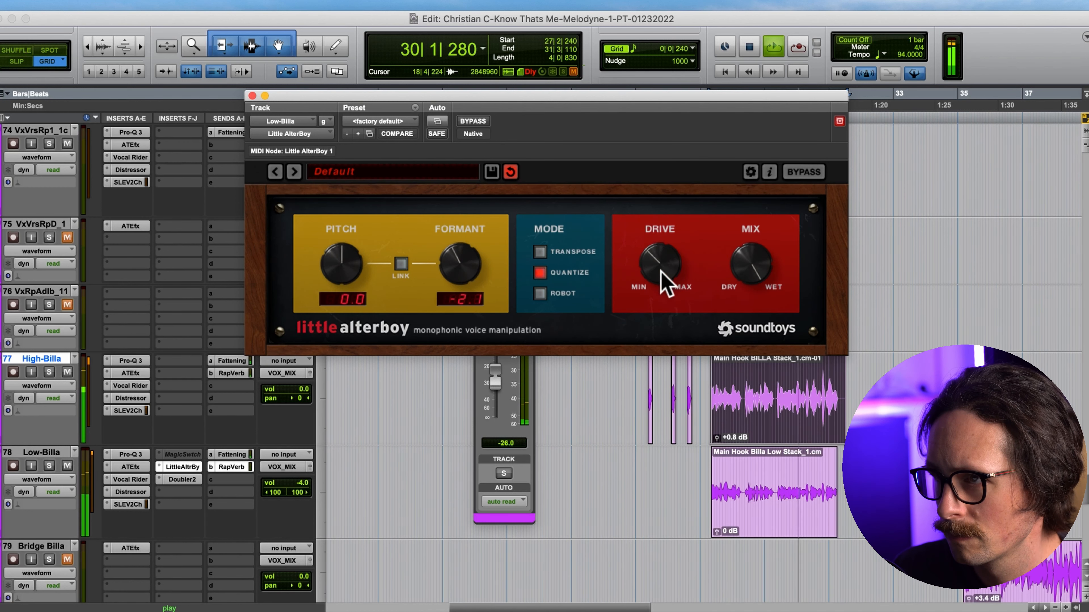
{"action": "left_click_drag", "start_coordinate": [478, 261], "coordinate": [475, 259]}
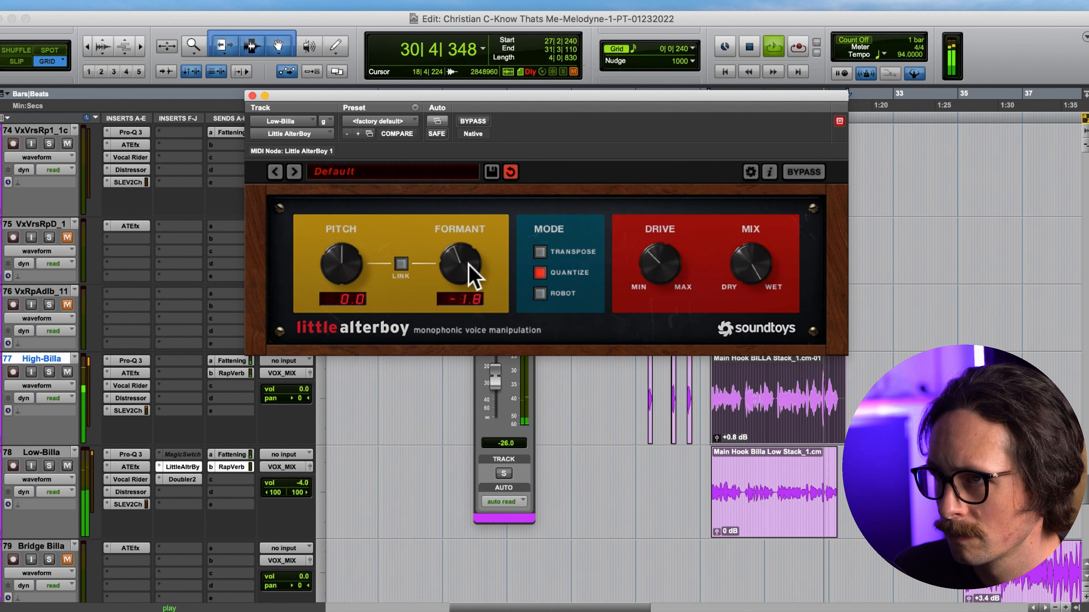
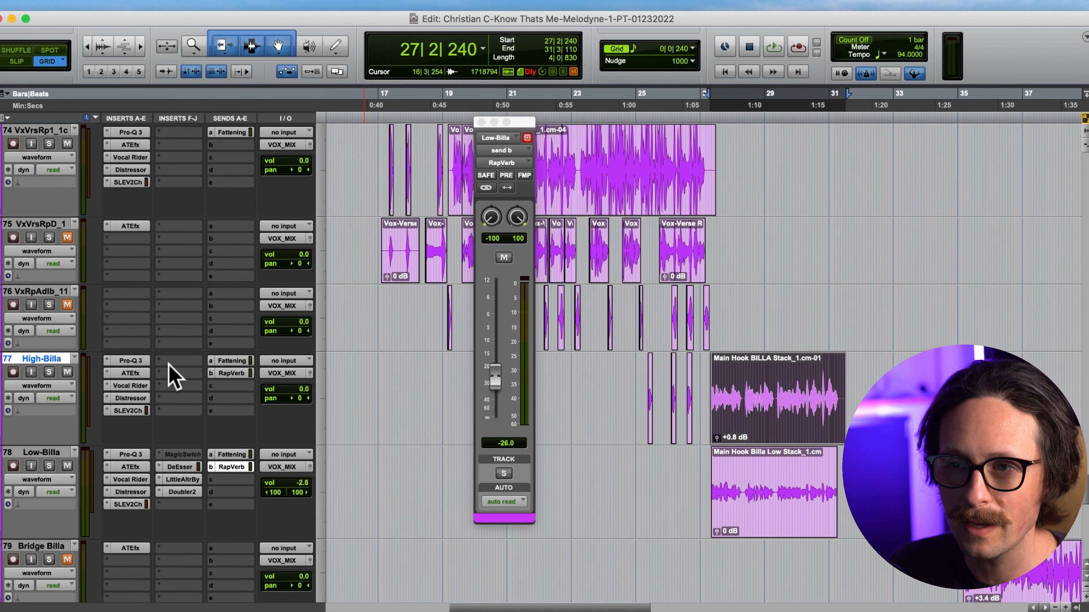
{"action": "left_click", "coordinate": [769, 392]}
{"action": "scroll", "coordinate": [789, 429], "scroll_direction": "up", "scroll_amount": 6}
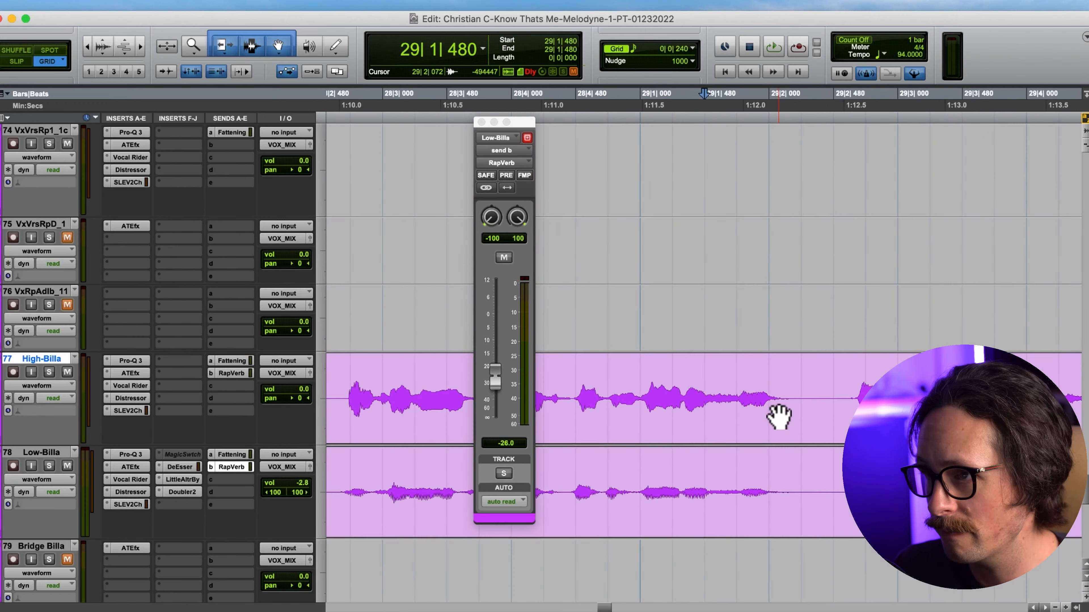
{"action": "scroll", "coordinate": [778, 416], "scroll_direction": "down", "scroll_amount": 3}
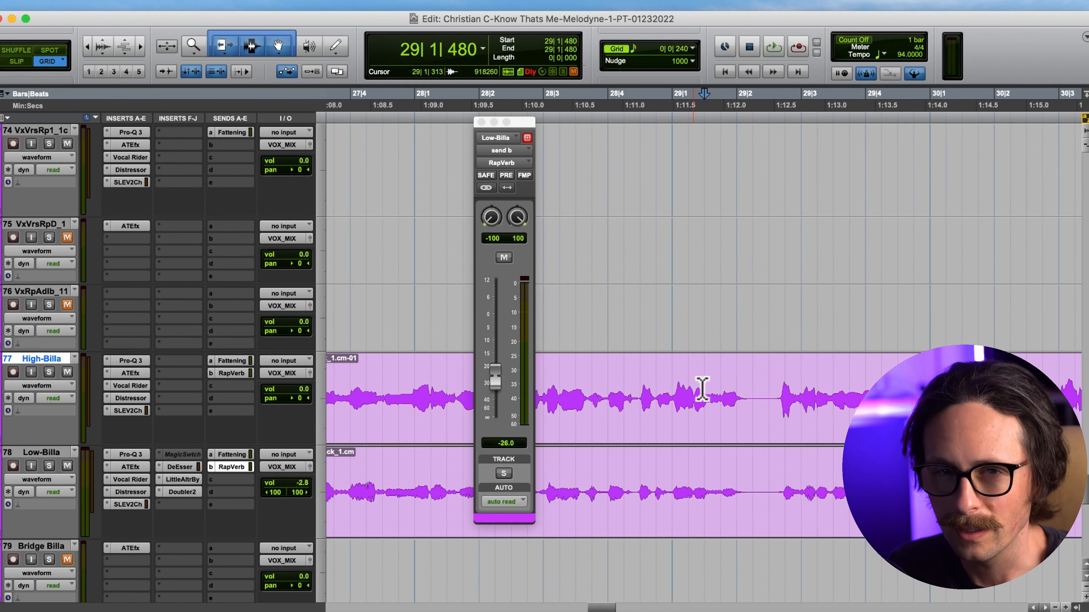
{"action": "scroll", "coordinate": [702, 389], "scroll_direction": "down", "scroll_amount": 4}
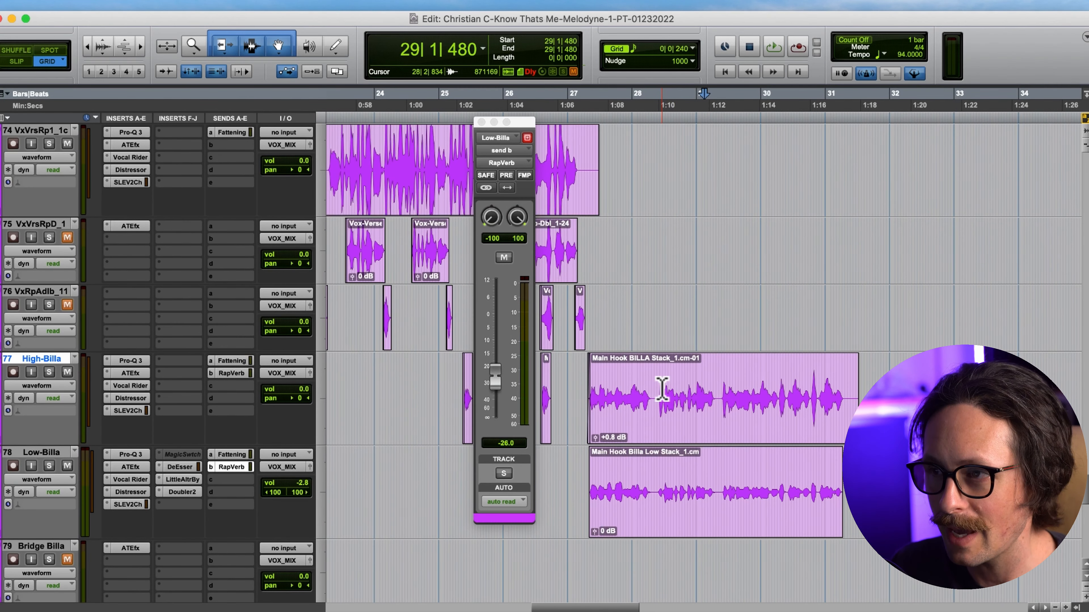
Add FabFilter Pro-DS to High-Billa's insert F, set its upper detection frequency to 10.89 kHz, and use split-band mode
{"action": "left_click", "coordinate": [179, 361]}
{"action": "left_click_drag", "start_coordinate": [395, 404], "coordinate": [380, 405]}
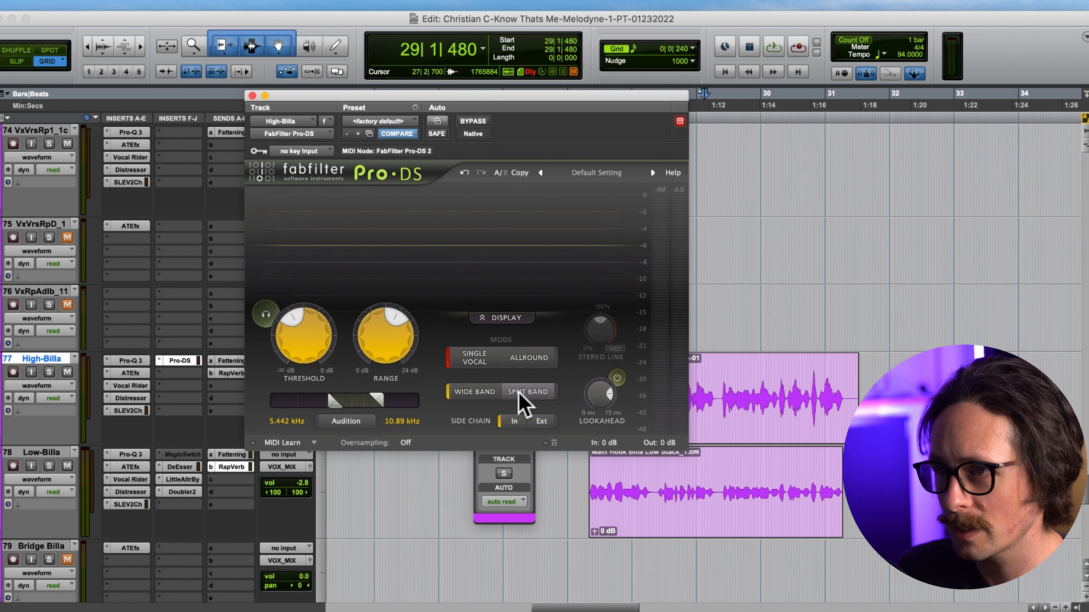
{"action": "left_click", "coordinate": [528, 391]}
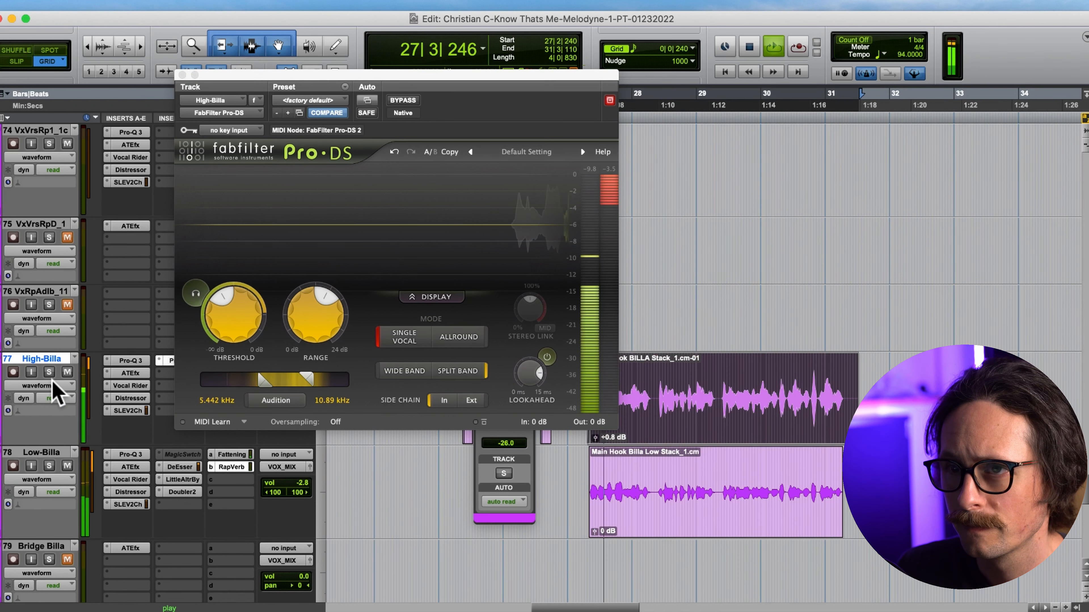
Raise the Pro-DS threshold on High-Billa during playback and compare the de-esser bypassed and active
{"action": "mouse_move", "coordinate": [219, 302]}
{"action": "left_mouse_down"}
{"action": "mouse_move", "coordinate": [226, 275]}
{"action": "mouse_move", "coordinate": [232, 303]}
{"action": "mouse_move", "coordinate": [223, 297]}
{"action": "mouse_move", "coordinate": [224, 284]}
{"action": "mouse_move", "coordinate": [236, 306]}
{"action": "left_mouse_up"}
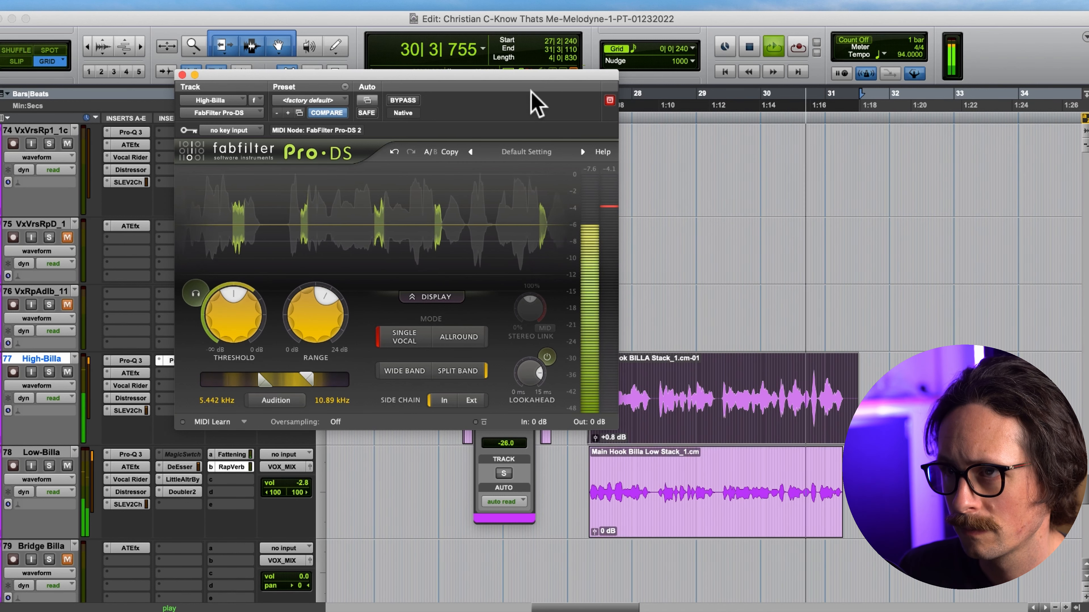
{"action": "left_click", "coordinate": [402, 100]}
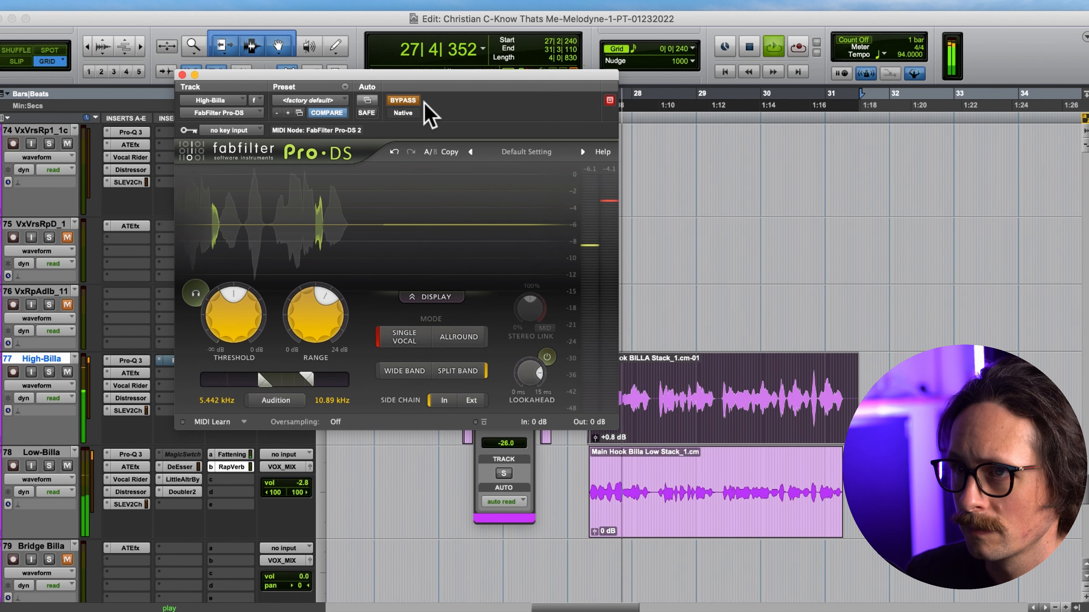
{"action": "left_click", "coordinate": [403, 100]}
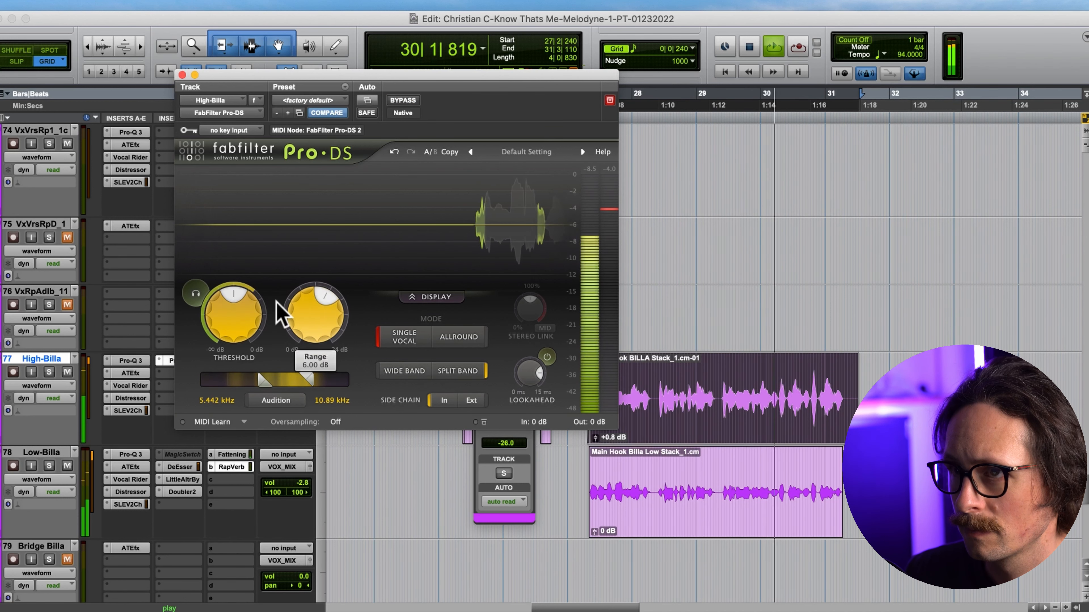
Raise the High-Billa Pro-DS threshold slightly, reduce its range slightly, close the plug-in, and stop playback
{"action": "mouse_move", "coordinate": [227, 296]}
{"action": "mouse_move", "coordinate": [235, 305]}
{"action": "left_mouse_down"}
{"action": "mouse_move", "coordinate": [237, 286]}
{"action": "mouse_move", "coordinate": [242, 302]}
{"action": "left_mouse_up"}
{"action": "left_click_drag", "start_coordinate": [320, 292], "coordinate": [320, 295]}
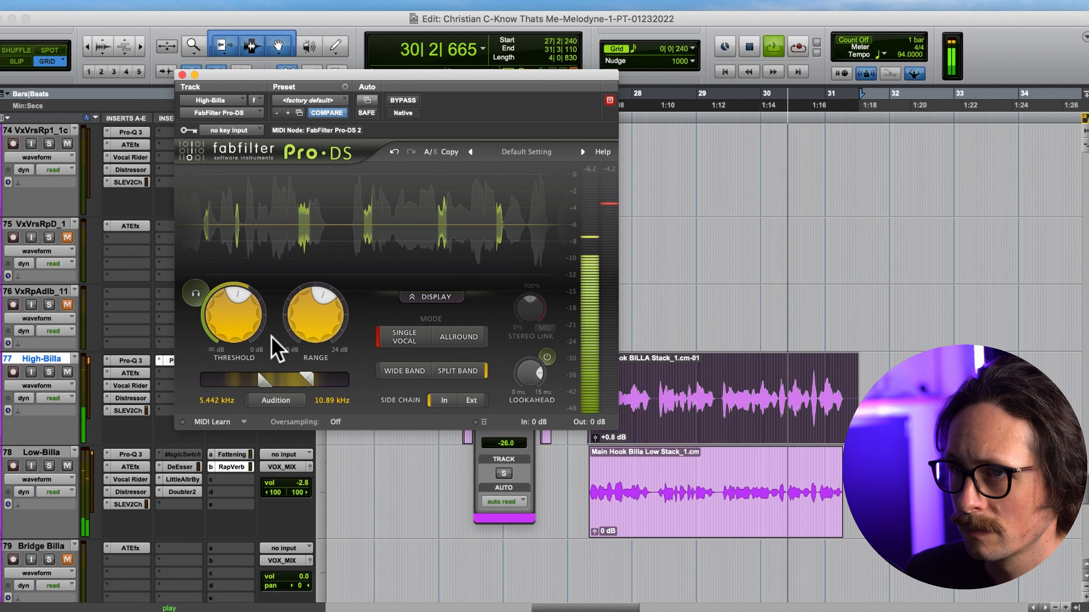
{"action": "left_click", "coordinate": [181, 74]}
{"action": "key", "text": "space"}
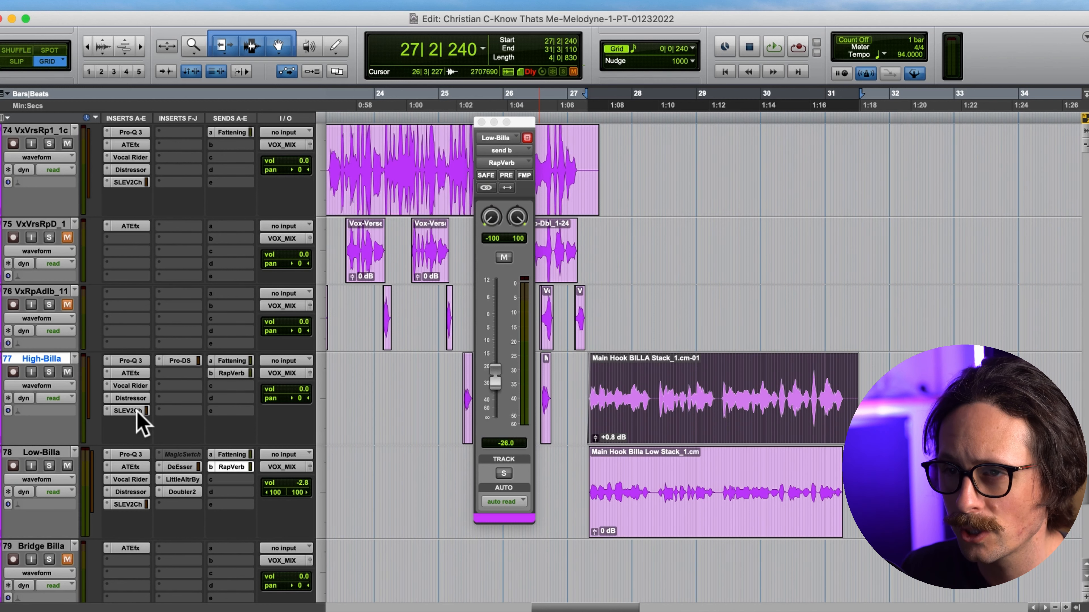
Place Pro-DS before SLEV2Ch in High-Billa's insert chain and lower its upper detection frequency during playback
{"action": "mouse_move", "coordinate": [136, 411]}
{"action": "left_mouse_down"}
{"action": "mouse_move", "coordinate": [180, 373]}
{"action": "mouse_move", "coordinate": [146, 412]}
{"action": "left_mouse_up"}
{"action": "left_click", "coordinate": [128, 411]}
{"action": "key", "text": "space"}
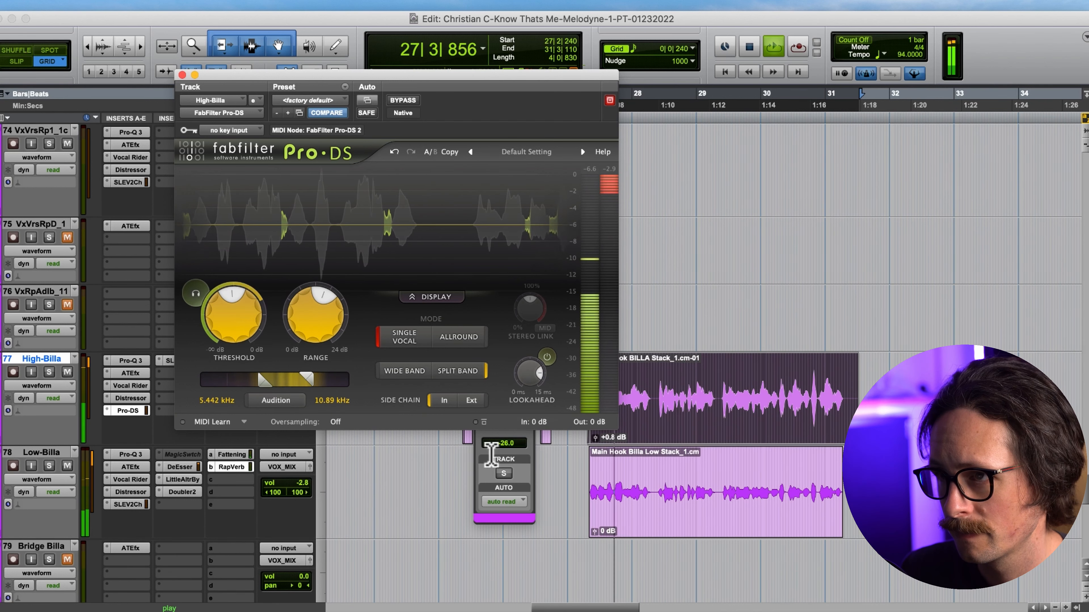
{"action": "mouse_move", "coordinate": [306, 378]}
{"action": "left_mouse_down"}
{"action": "mouse_move", "coordinate": [296, 377]}
{"action": "mouse_move", "coordinate": [316, 388]}
{"action": "mouse_move", "coordinate": [299, 377]}
{"action": "left_mouse_up"}
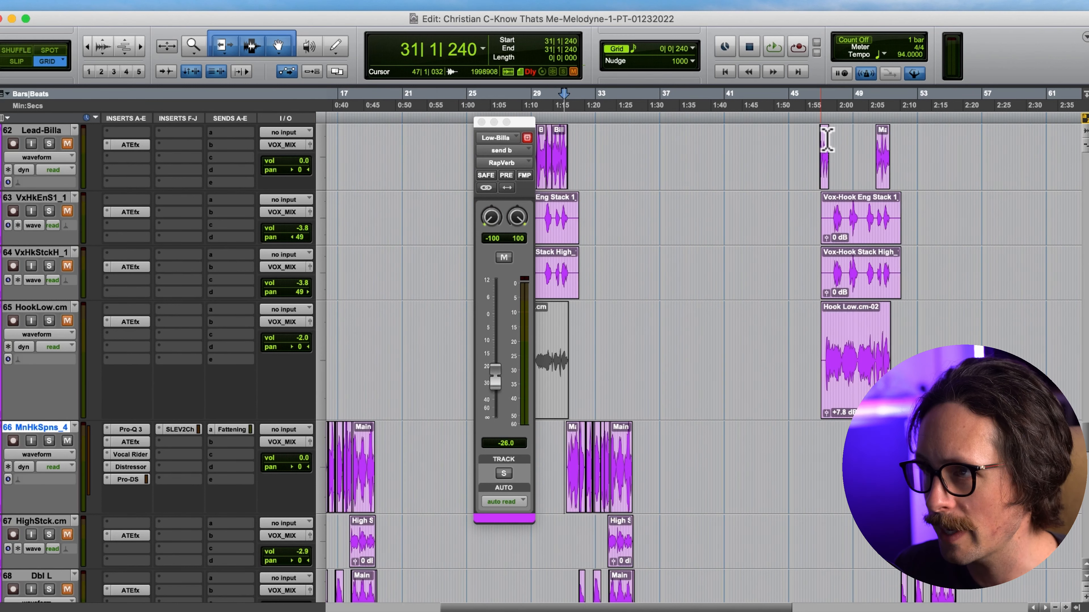
Audition the main hook on MnHkSpns_4 and set its Pro-DS detection band to 5.517 kHz through 11.42 kHz
{"action": "key", "text": "space"}
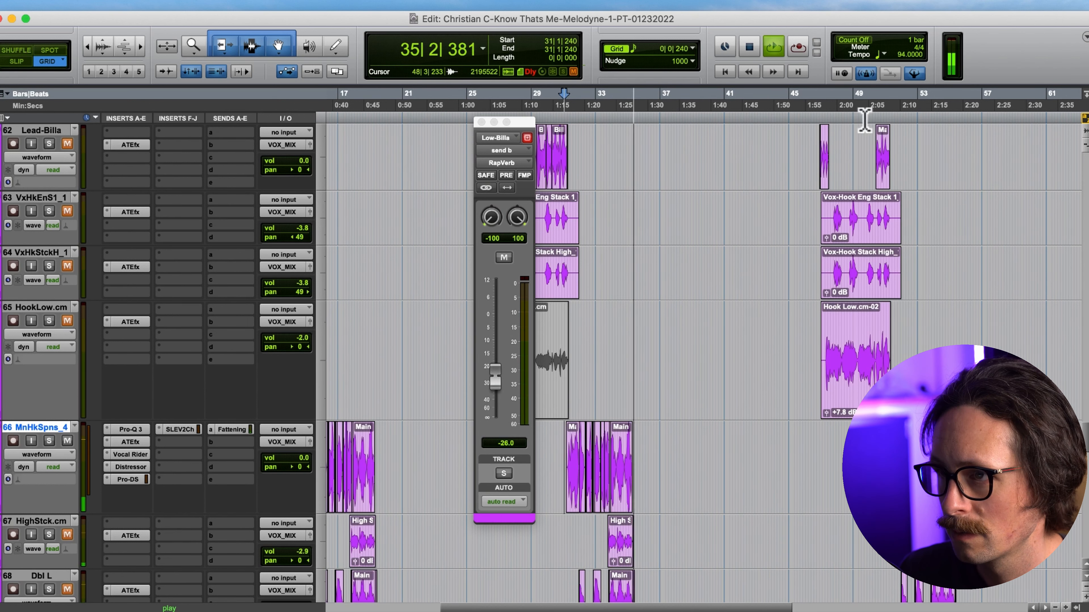
{"action": "key", "text": "space"}
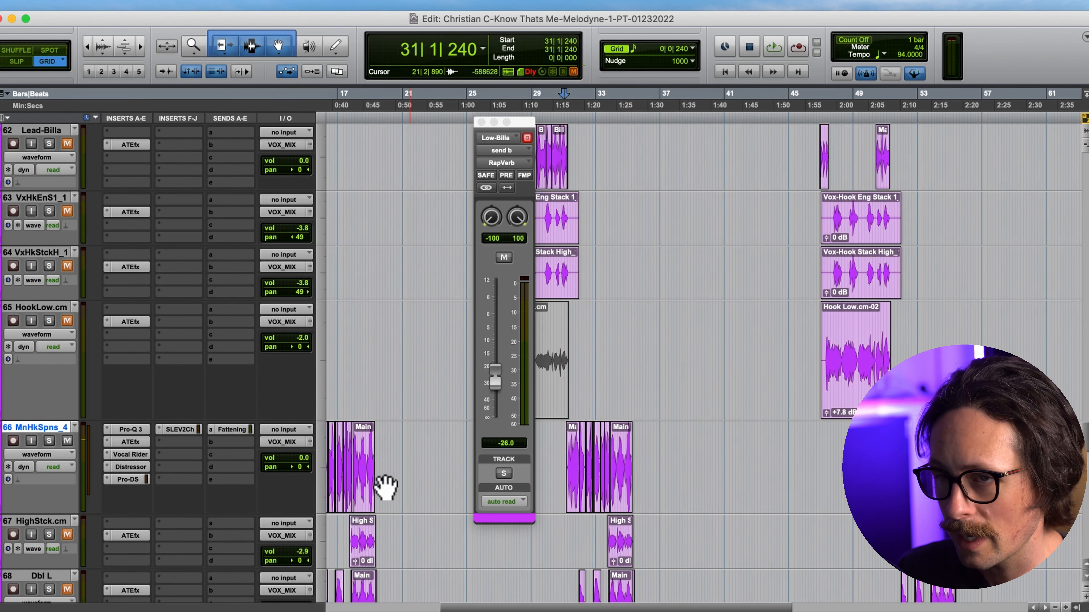
{"action": "left_click", "coordinate": [128, 479]}
{"action": "left_click_drag", "start_coordinate": [258, 378], "coordinate": [262, 383]}
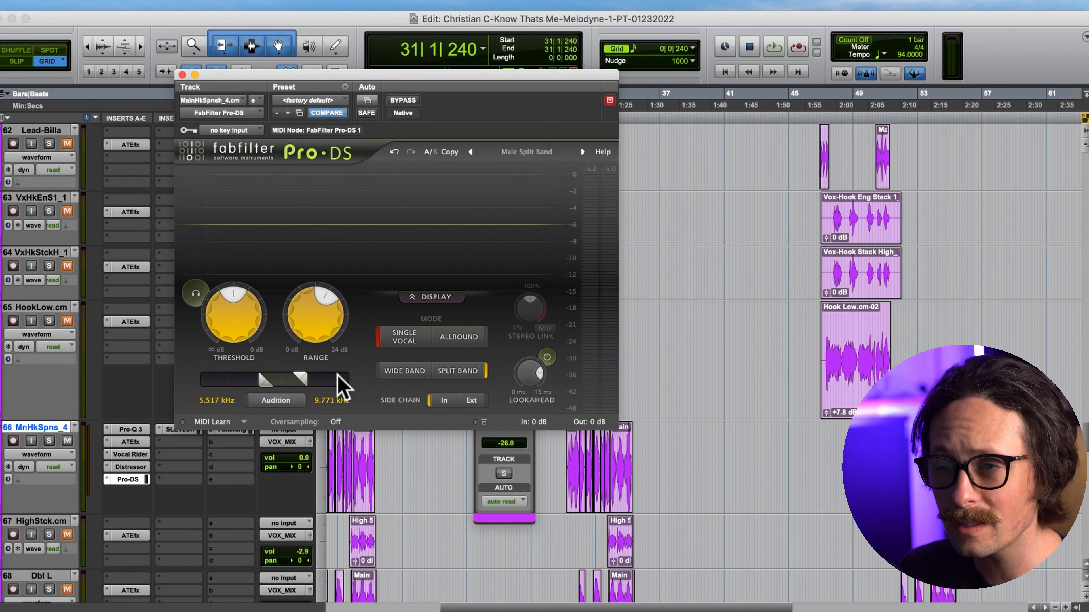
{"action": "left_click_drag", "start_coordinate": [305, 379], "coordinate": [310, 367]}
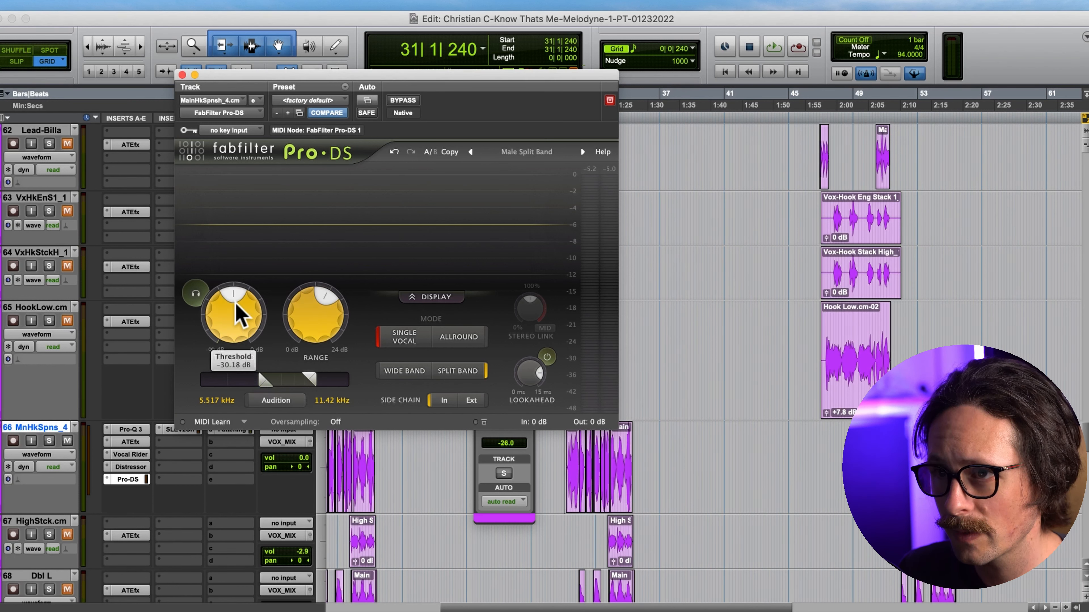
Play the main hook through the adjusted Pro-DS, close the plug-in, and return to the High-Billa and Low-Billa tracks
{"action": "key", "text": "space"}
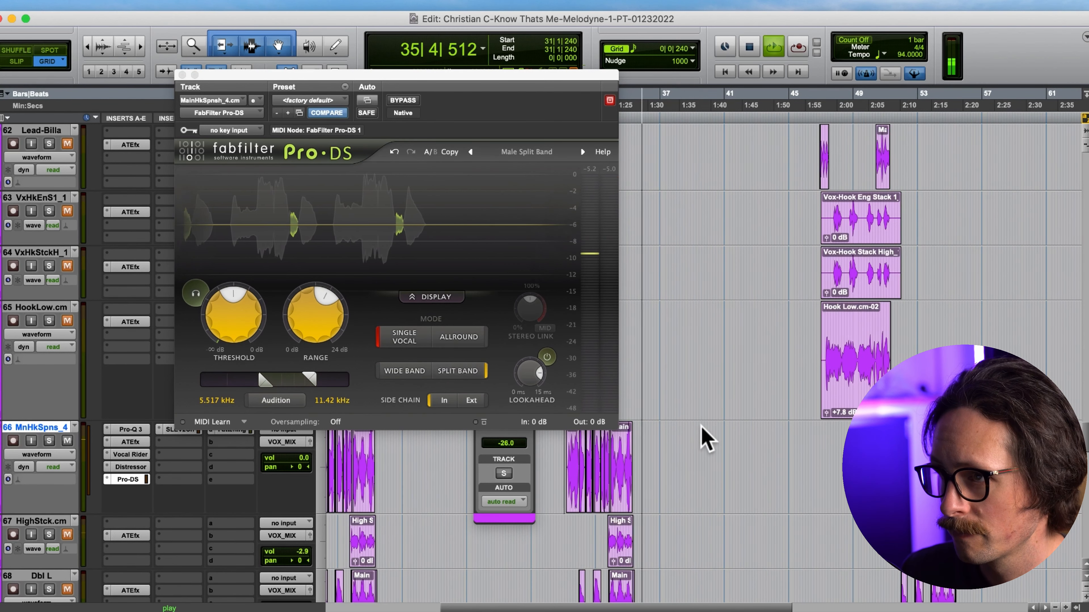
{"action": "scroll", "coordinate": [729, 386], "scroll_direction": "down", "scroll_amount": 5}
{"action": "key", "text": "space"}
{"action": "scroll", "coordinate": [720, 375], "scroll_direction": "down", "scroll_amount": 10}
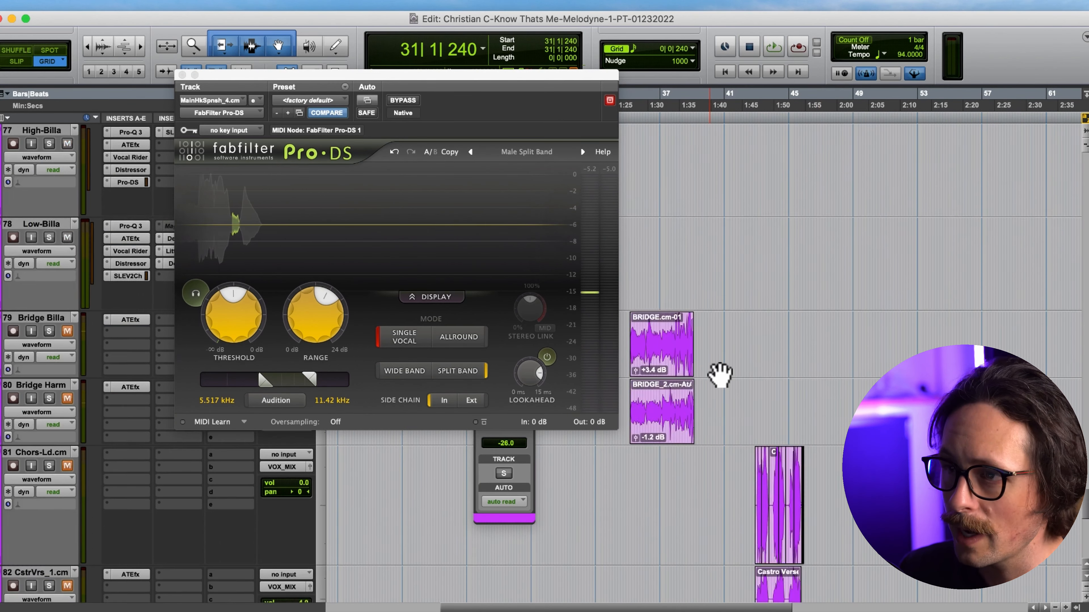
{"action": "scroll", "coordinate": [718, 375], "scroll_direction": "up", "scroll_amount": 5}
{"action": "left_click", "coordinate": [182, 74]}
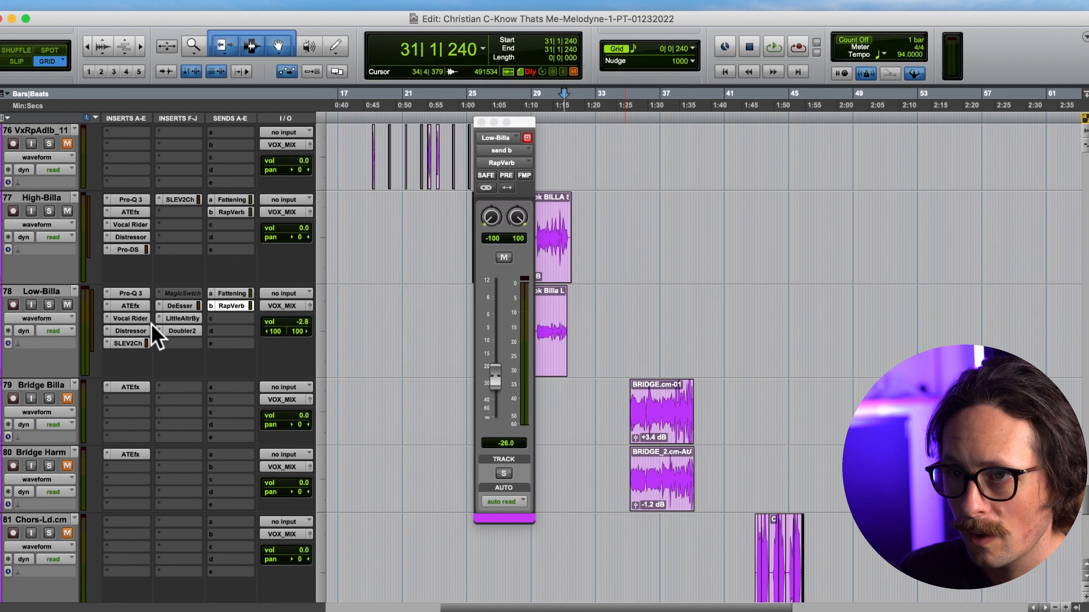
Save Low-Billa's settings as a track preset named Low Vox-Know That's Me-1 in the User category
{"action": "left_click", "coordinate": [33, 292]}
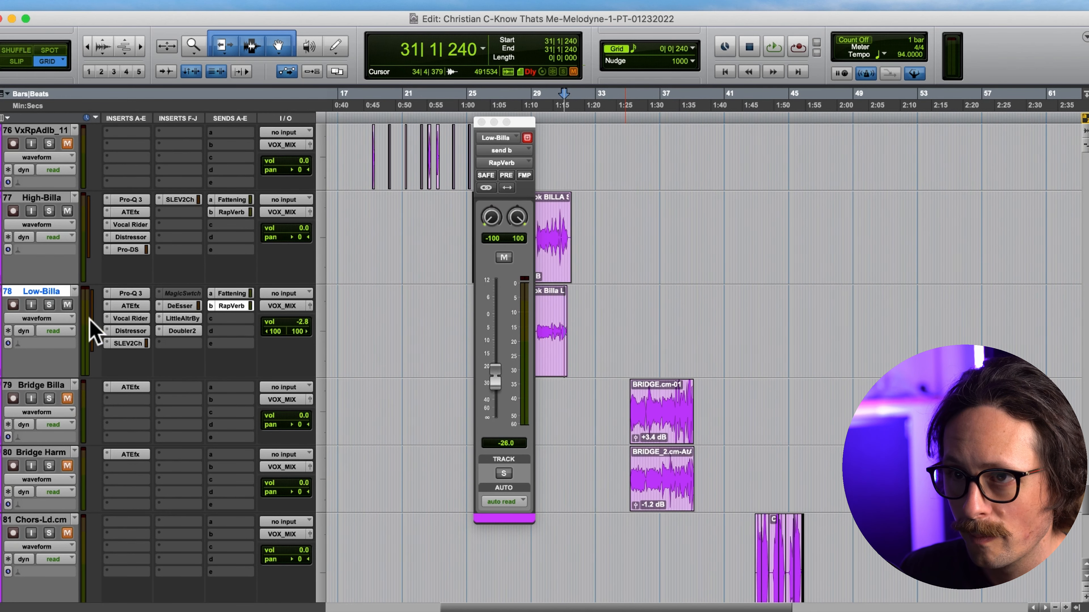
{"action": "left_click", "coordinate": [66, 453]}
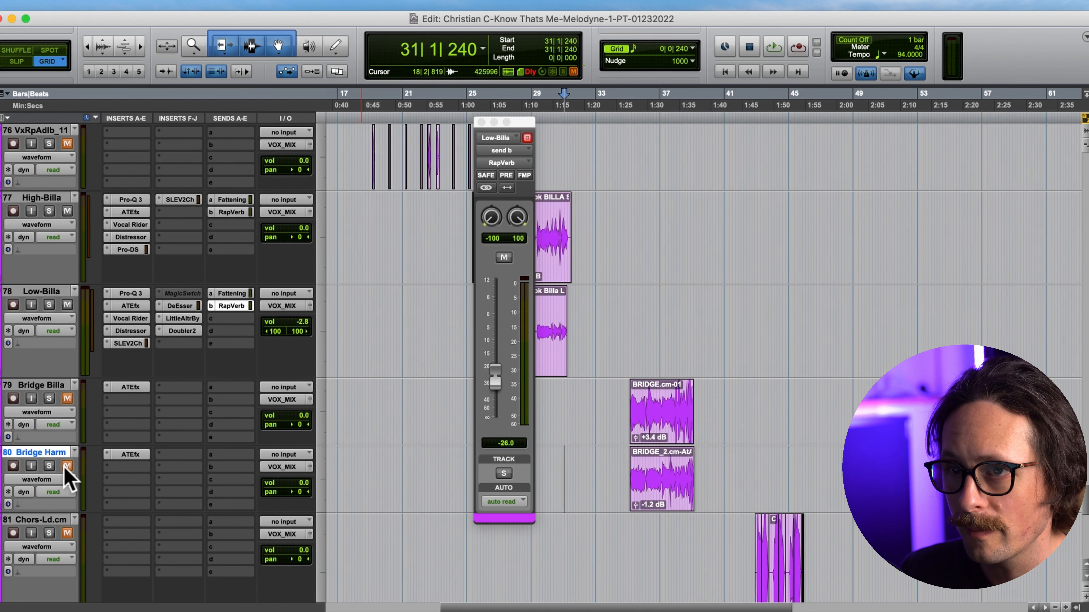
{"action": "right_click", "coordinate": [48, 293]}
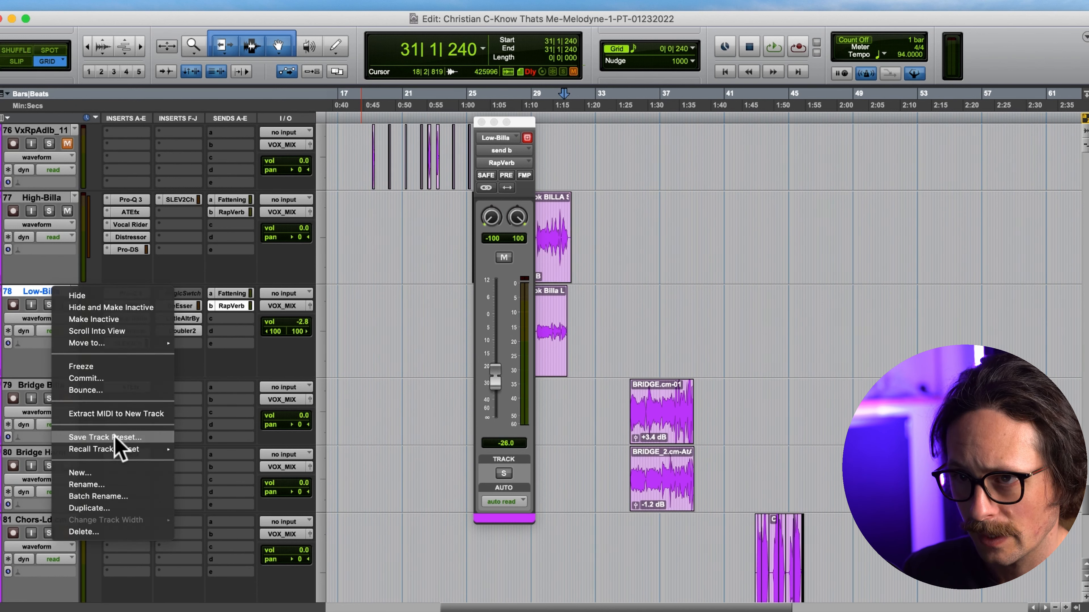
{"action": "left_click", "coordinate": [105, 437]}
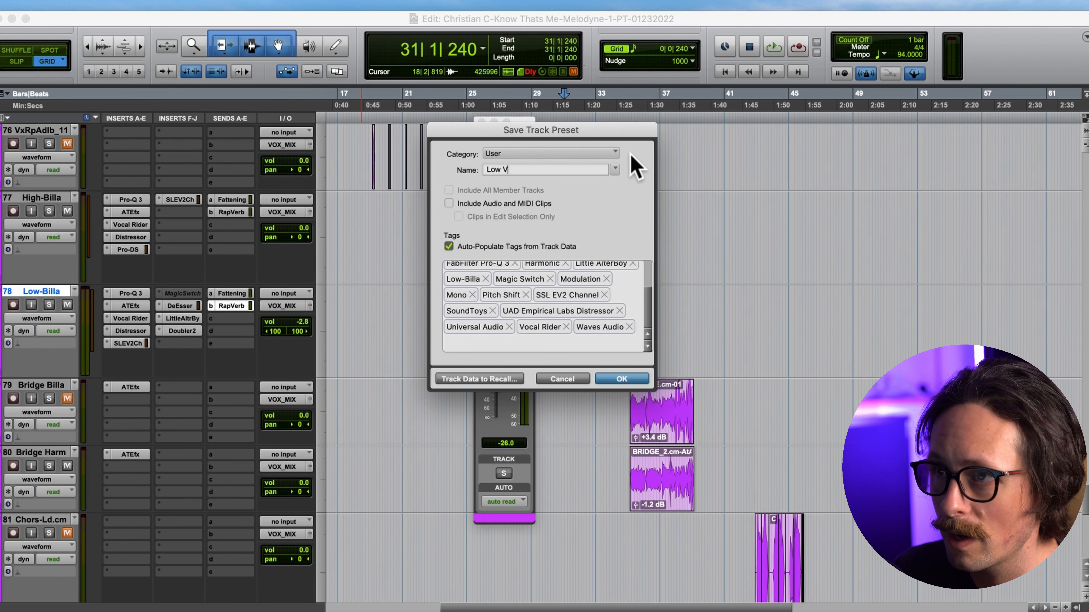
{"action": "type", "text": "Low Vox-Know That's Me-1"}
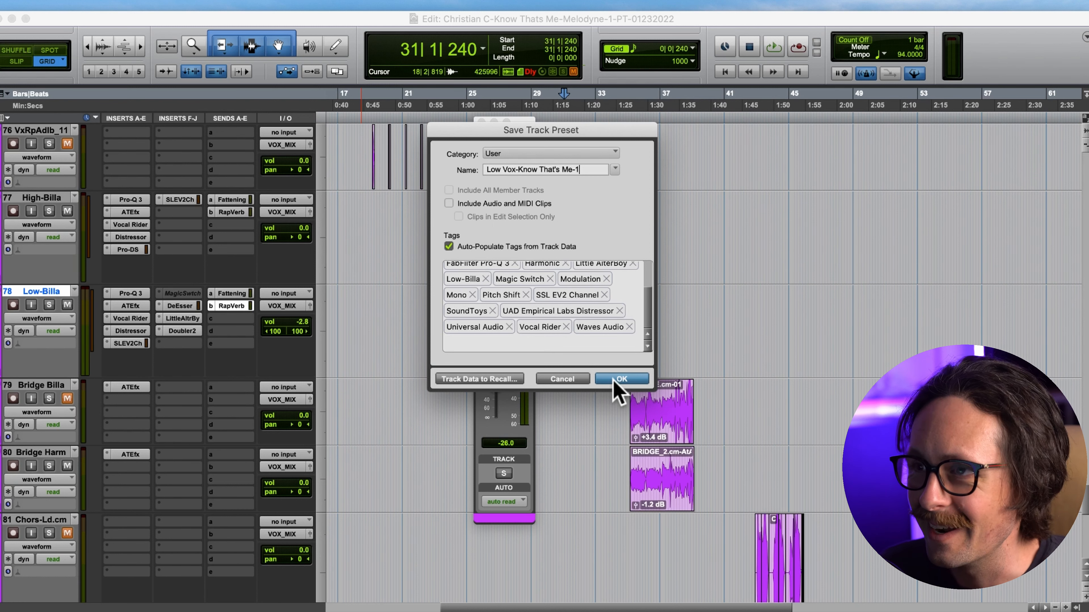
{"action": "left_click", "coordinate": [613, 379]}
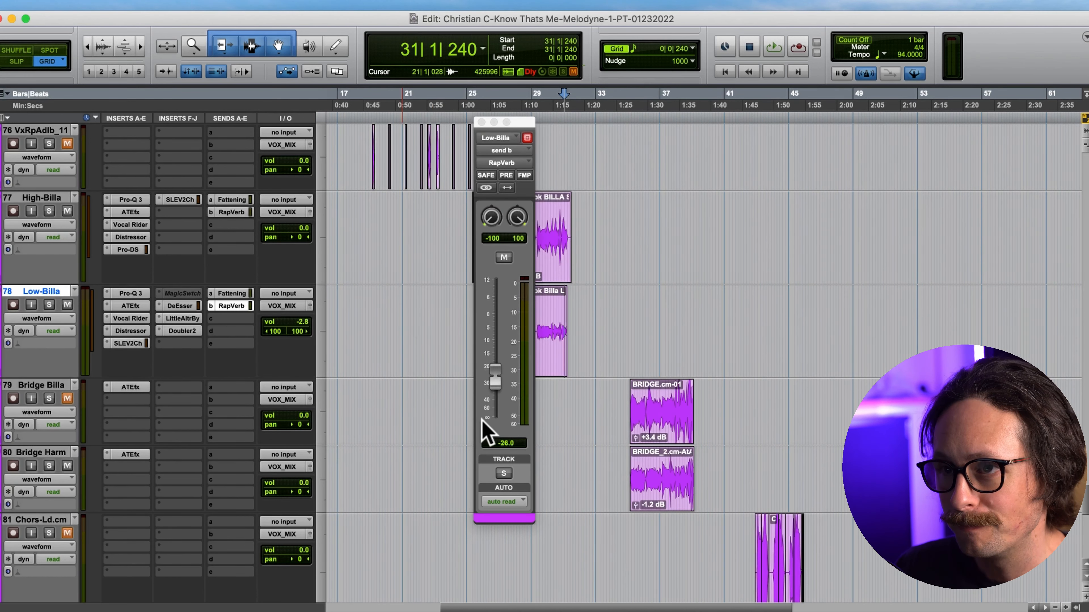
Select the BRIDGE_2 clip on Bridge Harm, audition the bridge vocals, and leave Bridge Billa and Bridge Harm unmuted and unsoloed
{"action": "scroll", "coordinate": [624, 464], "scroll_direction": "down", "scroll_amount": 3}
{"action": "scroll", "coordinate": [547, 371], "scroll_direction": "up", "scroll_amount": 5}
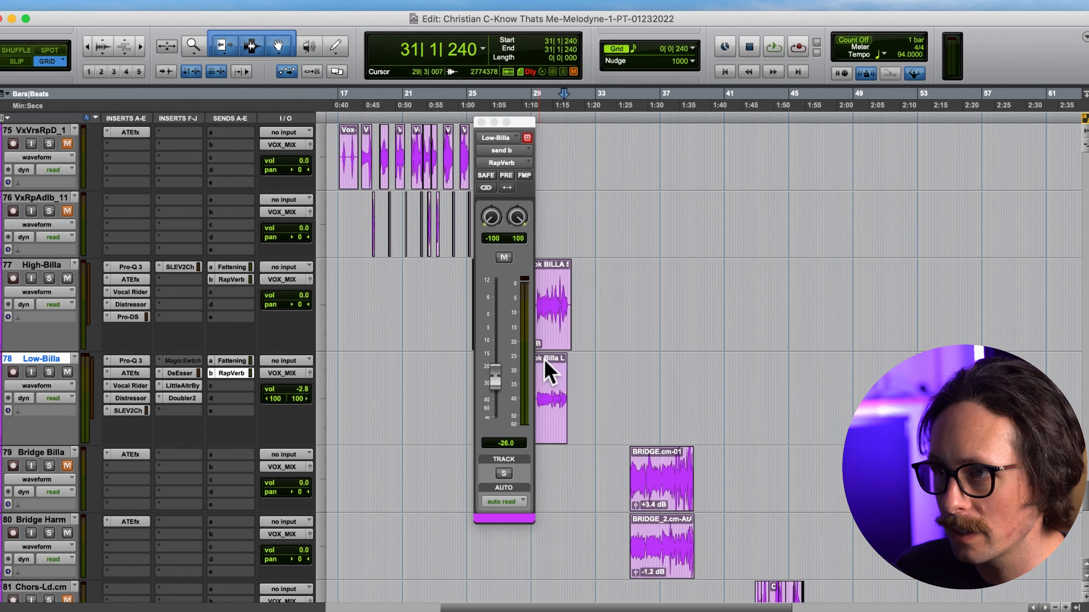
{"action": "left_click", "coordinate": [44, 520]}
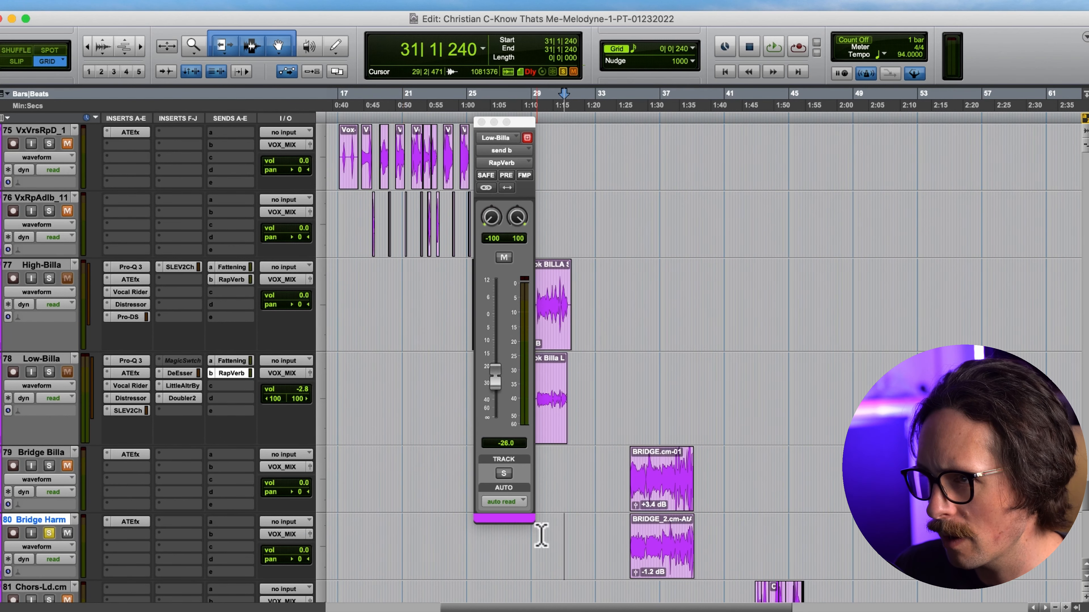
{"action": "double_click", "coordinate": [674, 570]}
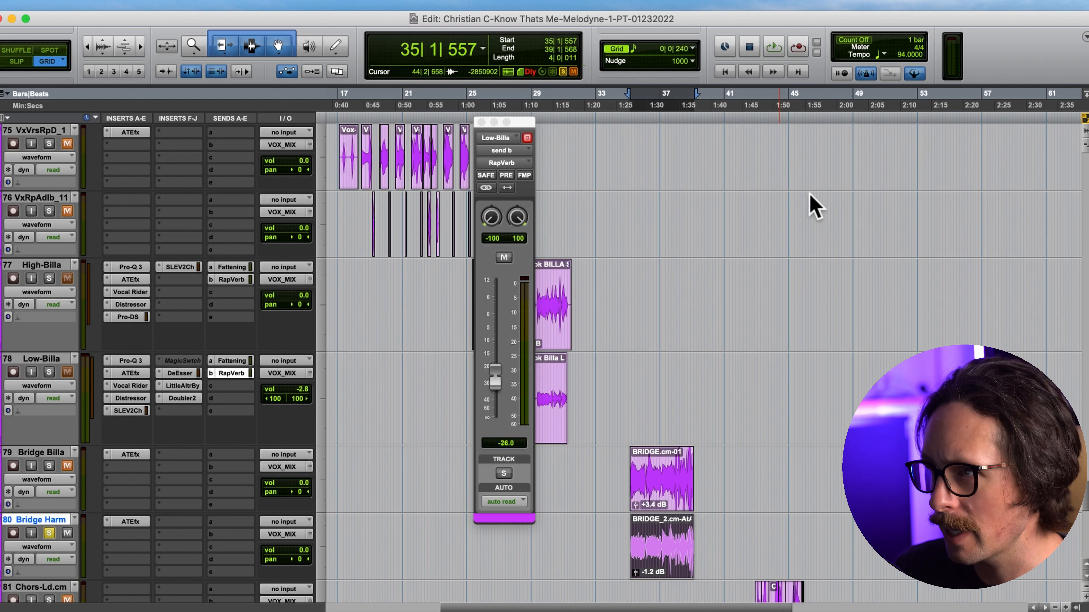
{"action": "key", "text": "space"}
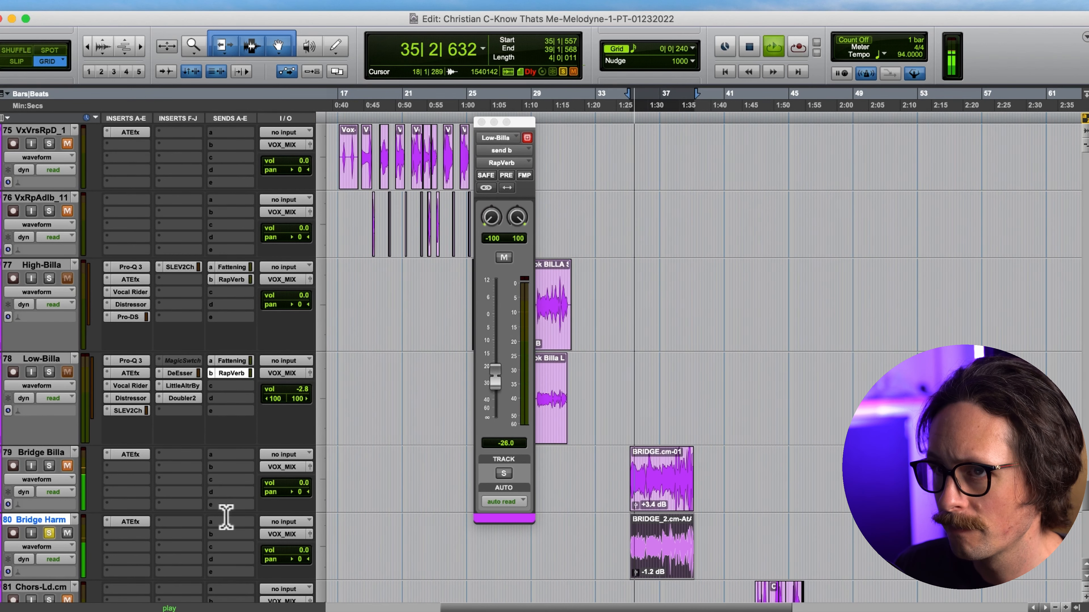
{"action": "left_click", "coordinate": [49, 466]}
{"action": "left_click", "coordinate": [48, 533]}
{"action": "key", "text": "space"}
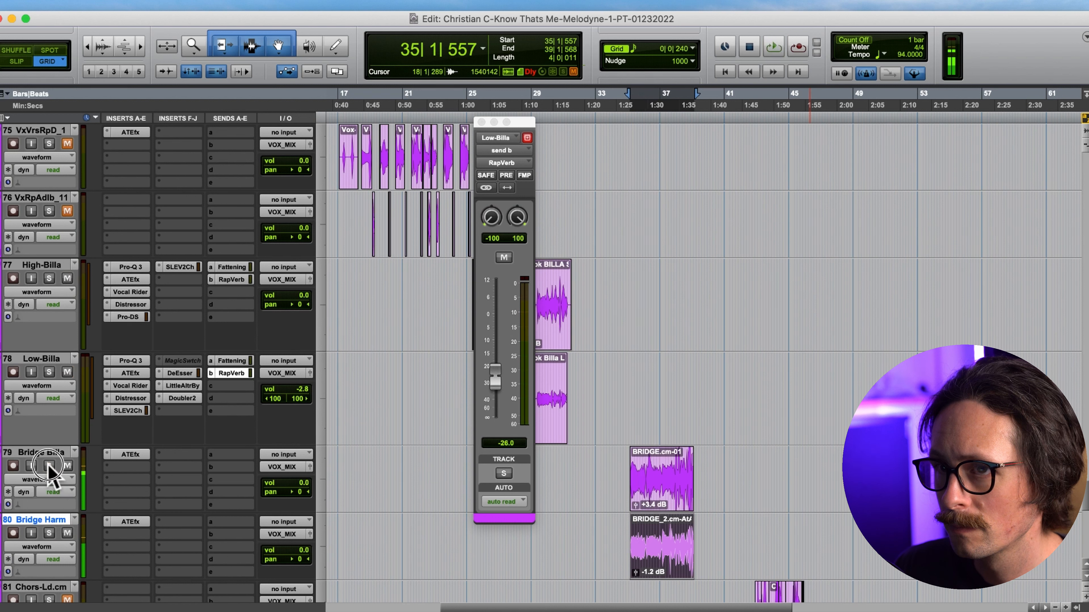
{"action": "left_click", "coordinate": [49, 466]}
Recall the user track preset Low Vox-Know That's Me-1 on the Bridge Billa track
{"action": "right_click", "coordinate": [35, 454]}
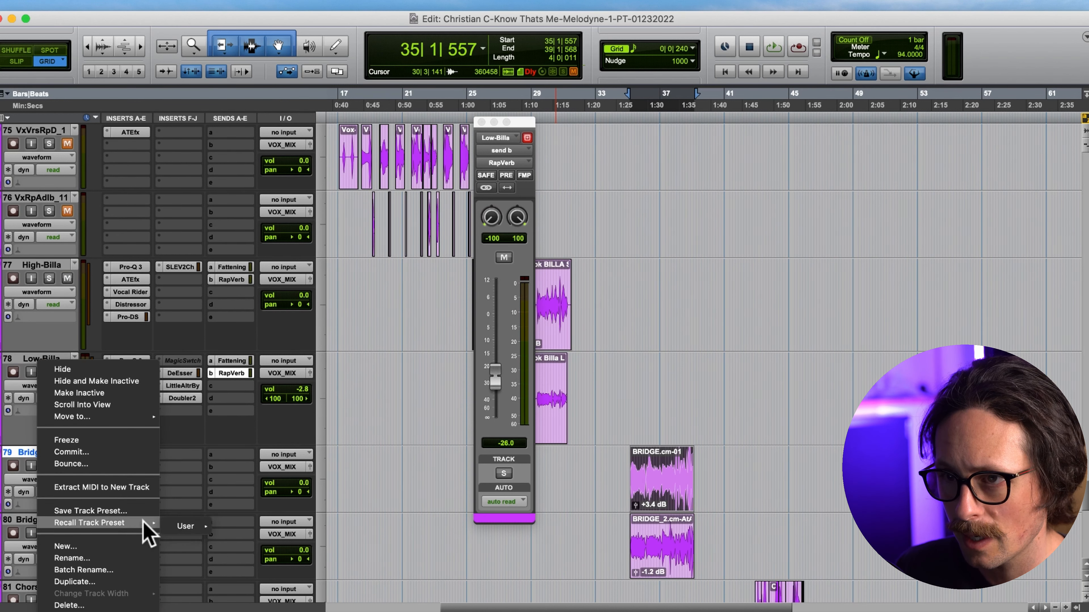
{"action": "mouse_move", "coordinate": [190, 529]}
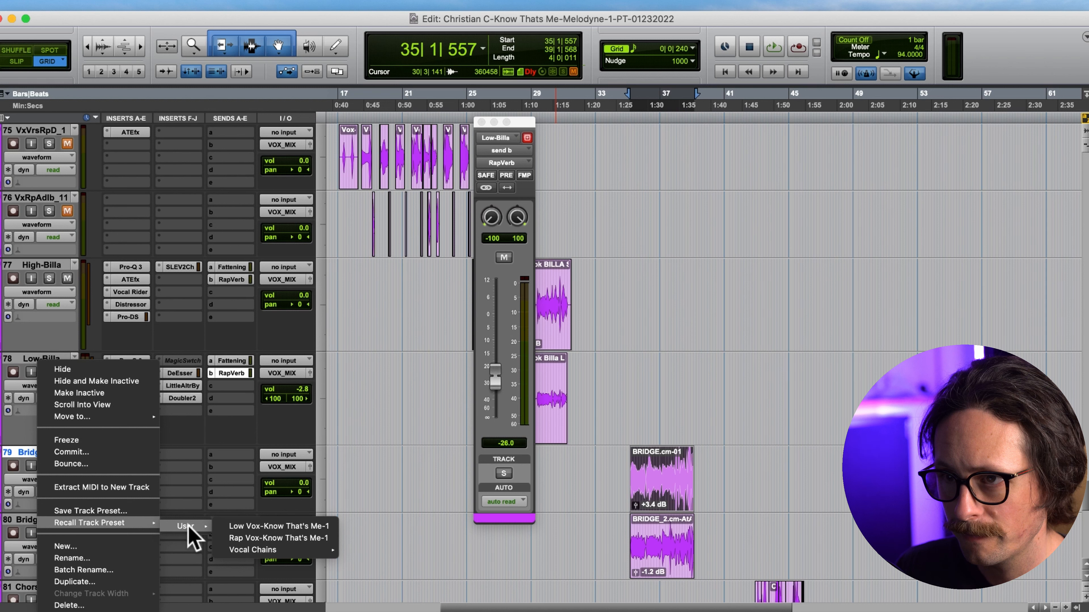
{"action": "left_click", "coordinate": [312, 528]}
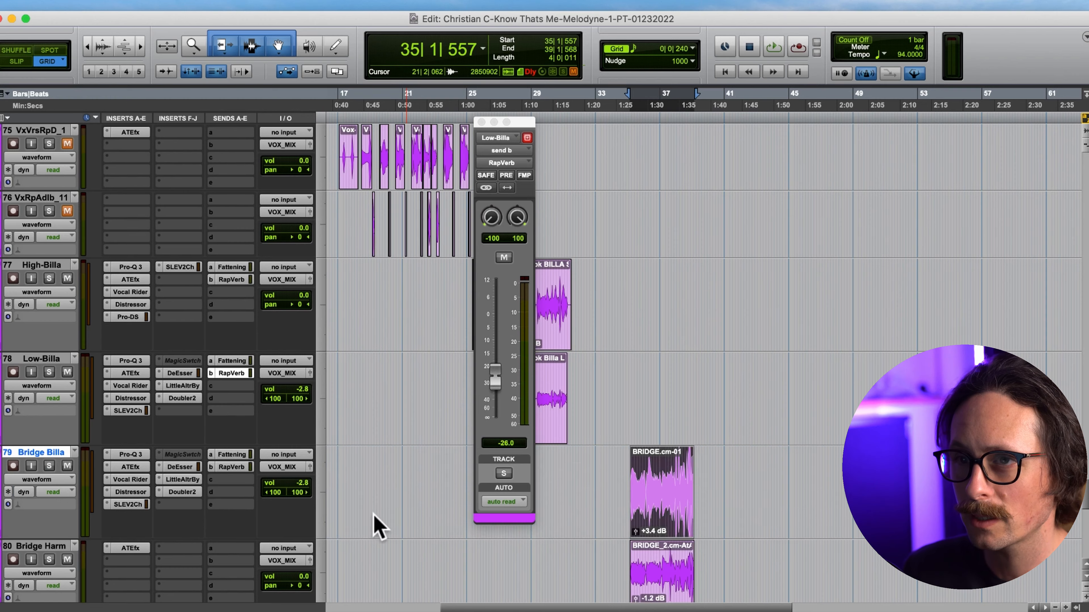
Recall the user track preset Rap Vox-Know That's Me-1 on the Bridge Harm track
{"action": "scroll", "coordinate": [132, 446], "scroll_direction": "down", "scroll_amount": 3}
{"action": "right_click", "coordinate": [40, 412]}
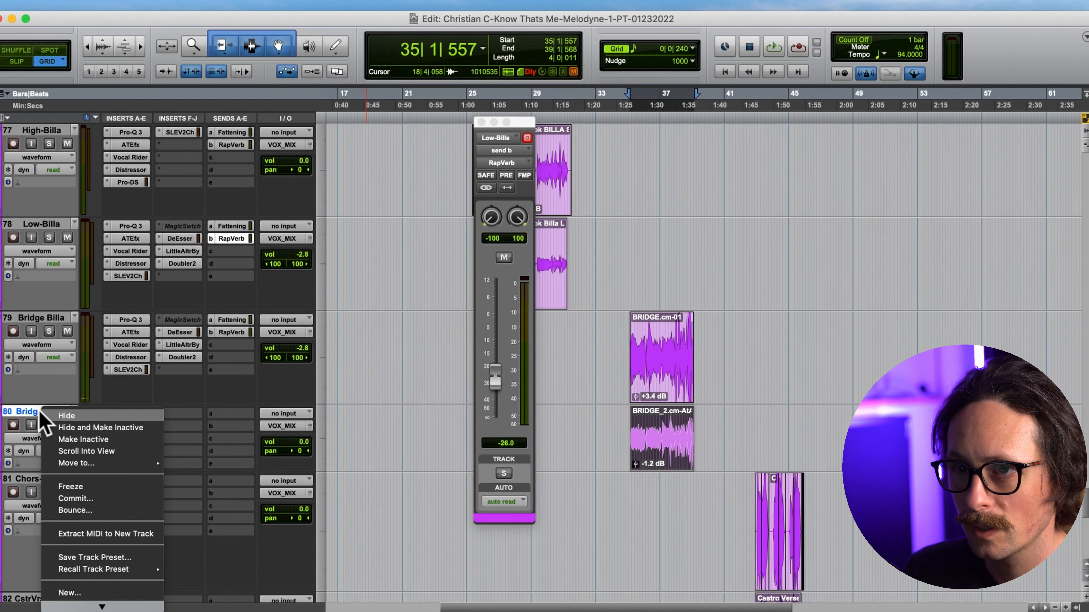
{"action": "mouse_move", "coordinate": [129, 524]}
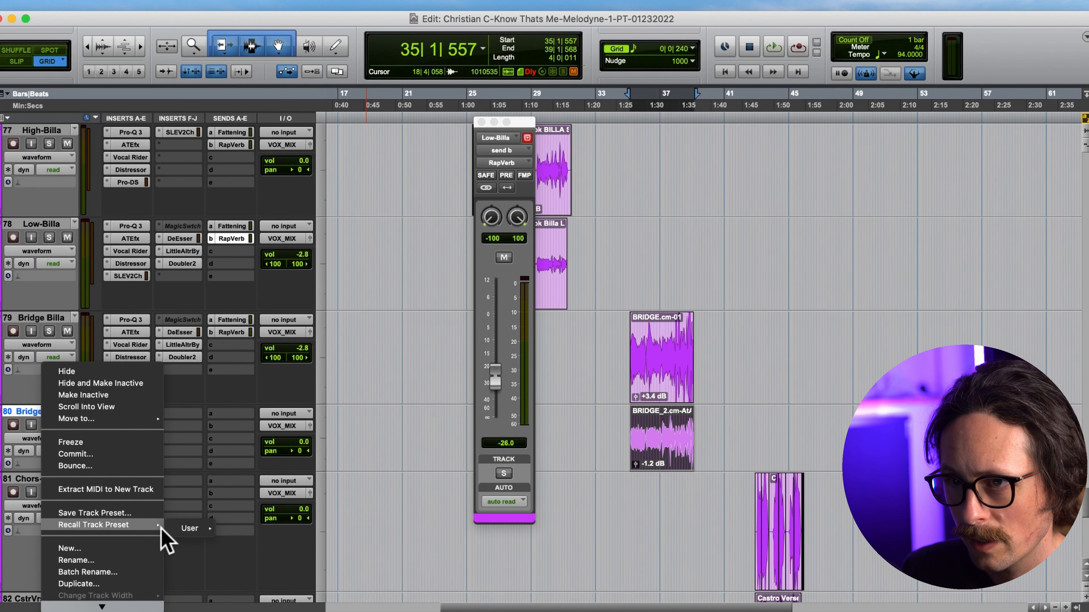
{"action": "mouse_move", "coordinate": [201, 529]}
{"action": "left_click", "coordinate": [258, 540]}
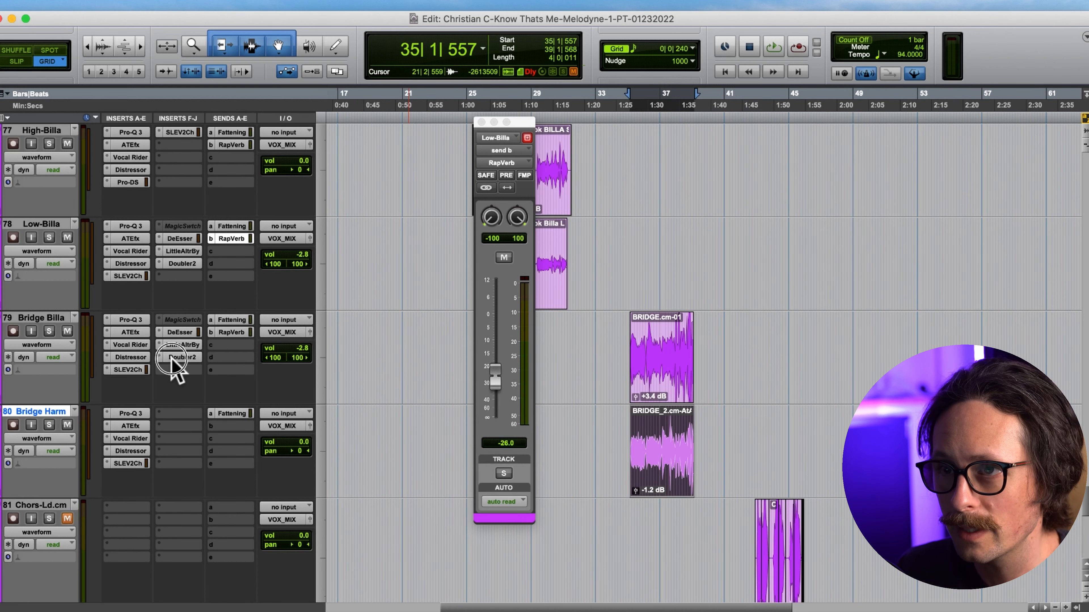
Deactivate the Little AlterBoy and Doubler2 inserts on Bridge Billa, and play the bridge from just before its clips
{"action": "left_click_drag", "start_coordinate": [172, 360], "coordinate": [188, 352]}
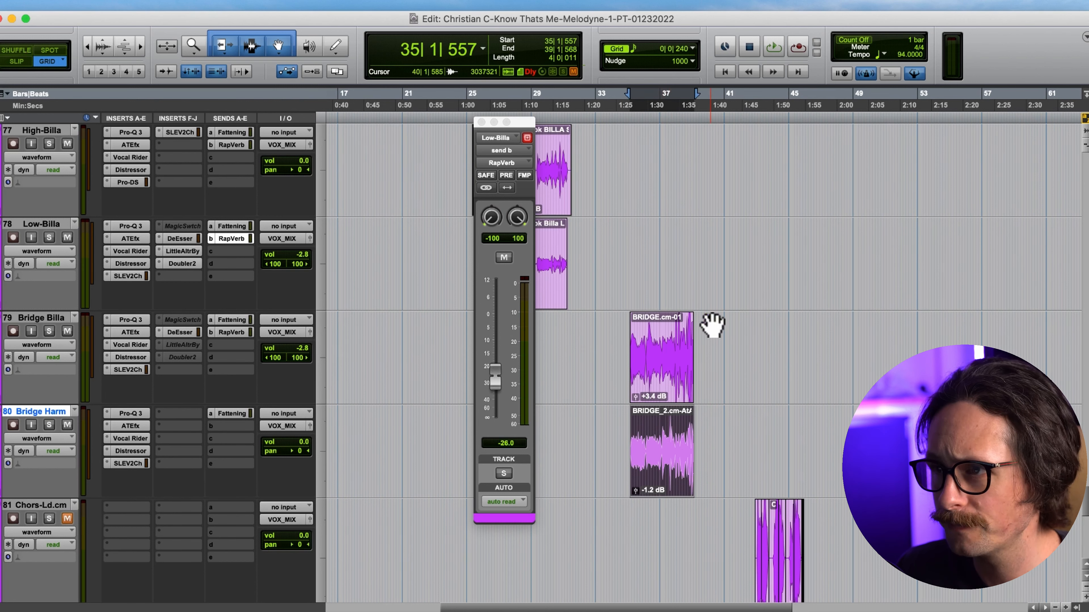
{"action": "key", "text": "space"}
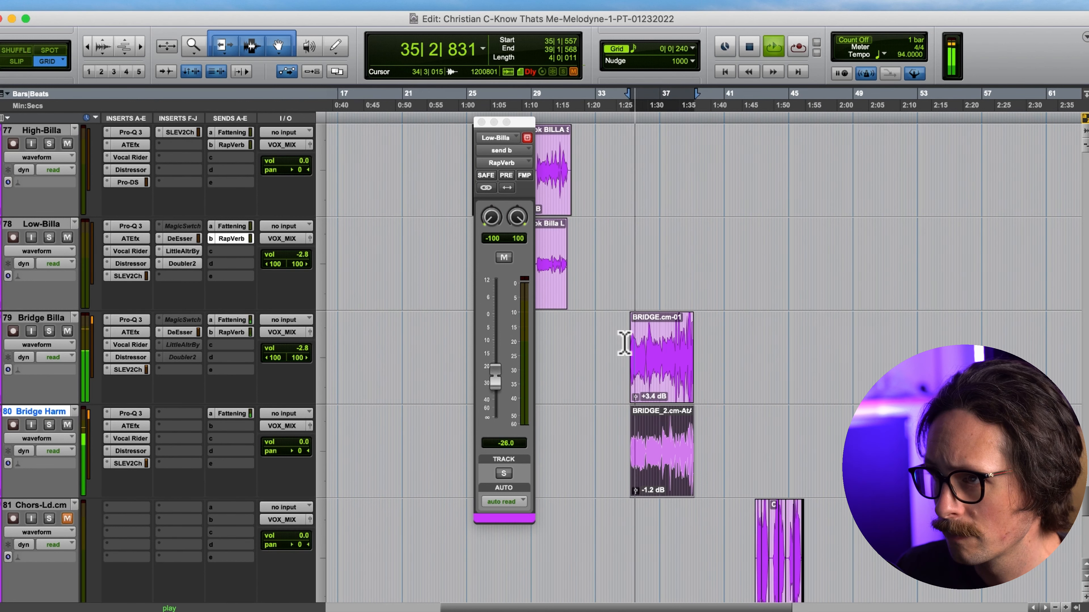
{"action": "left_click", "coordinate": [627, 341]}
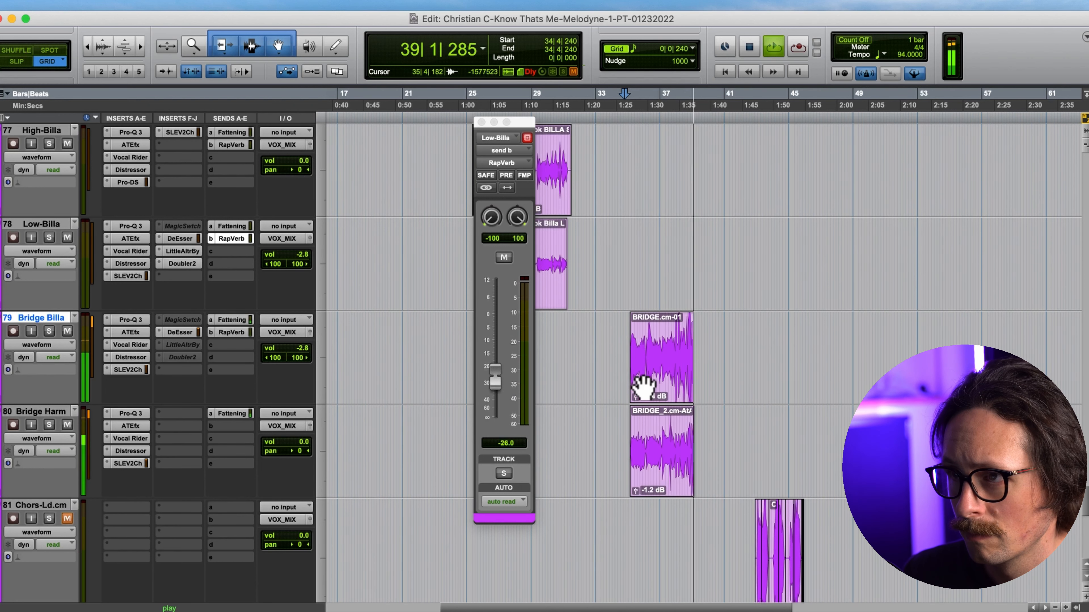
{"action": "key", "text": "space"}
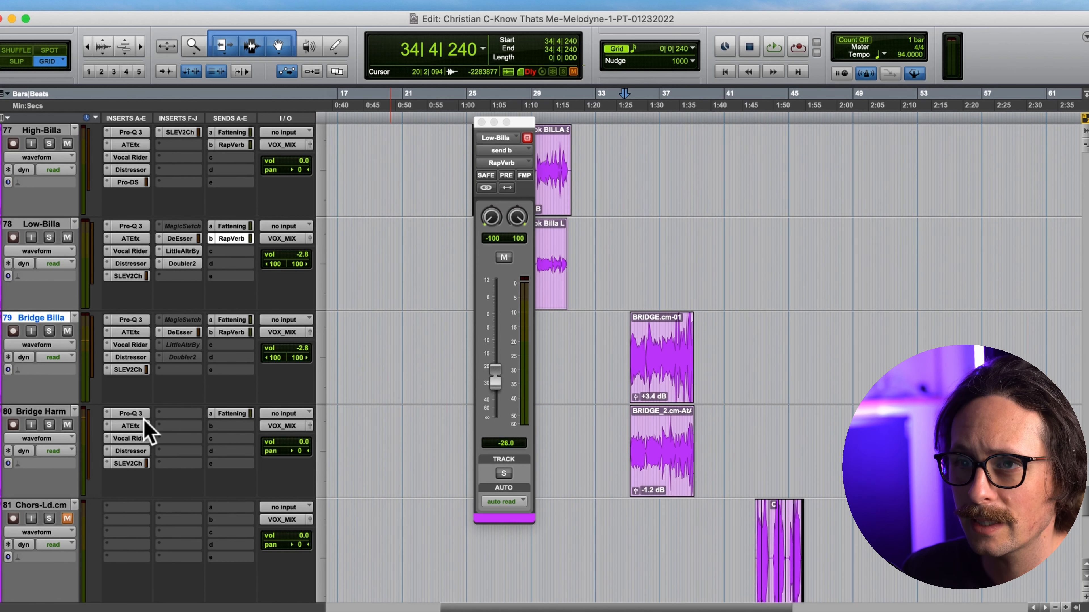
Copy Bridge Billa's DeEsser to Bridge Harm's first F-J insert slot and close its plug-in window
{"action": "left_click_drag", "start_coordinate": [179, 333], "coordinate": [173, 415]}
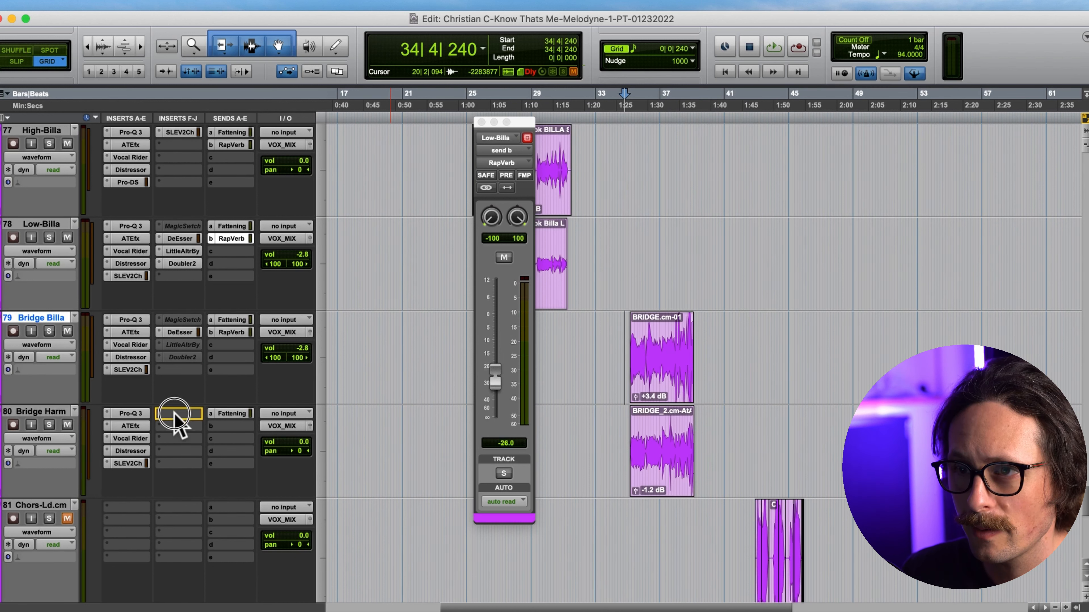
{"action": "left_click", "coordinate": [179, 413]}
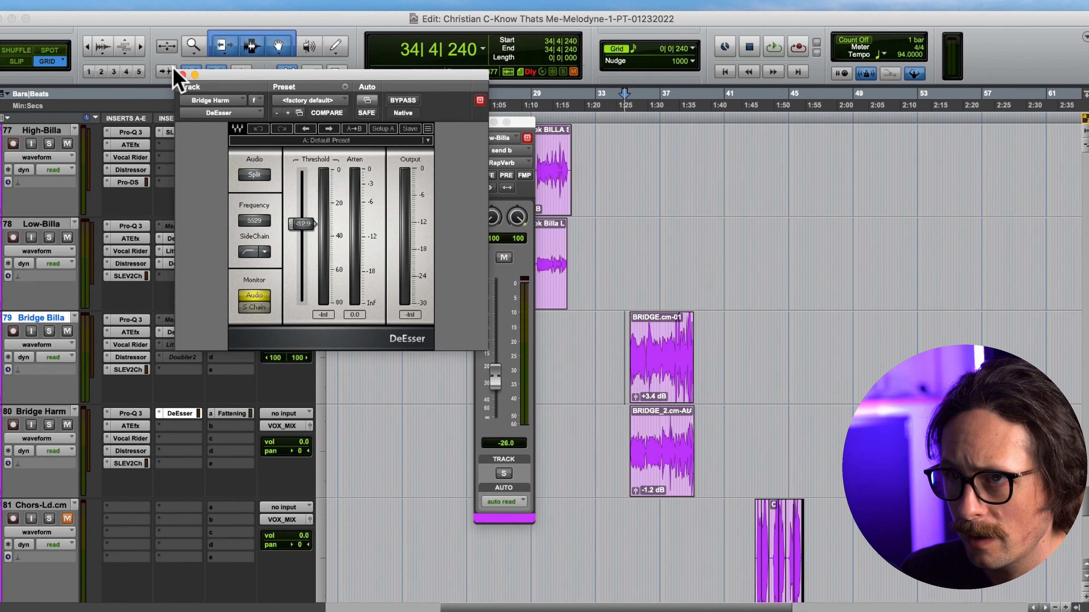
{"action": "left_click", "coordinate": [182, 74]}
Copy High-Billa's Pro-DS onto Bridge Harm and Bridge Billa, and bypass the DeEsser on both bridge tracks
{"action": "scroll", "coordinate": [167, 210], "scroll_direction": "up", "scroll_amount": 3}
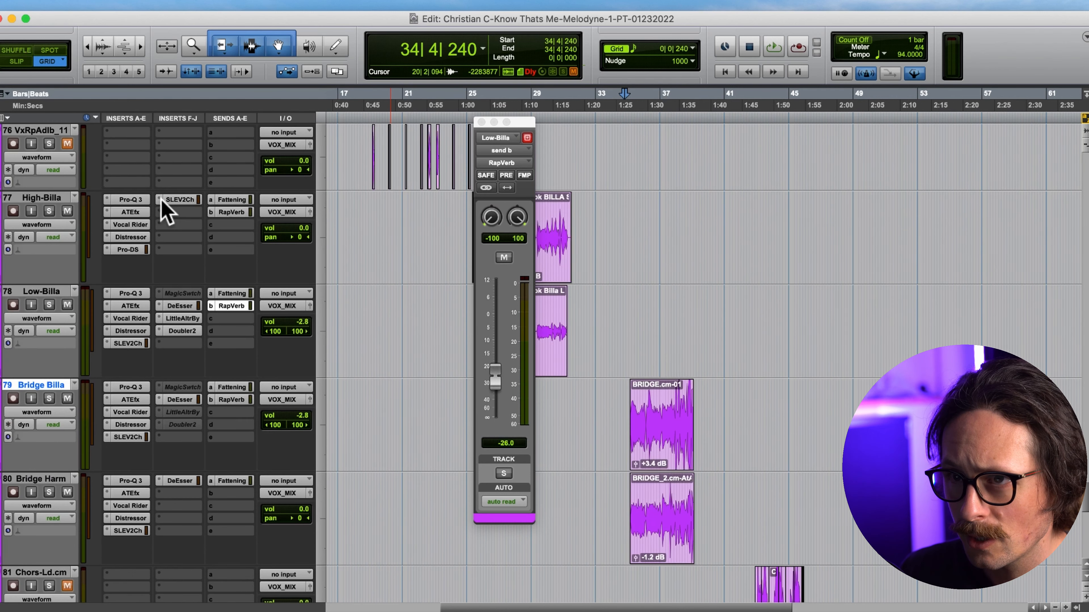
{"action": "left_click_drag", "start_coordinate": [121, 251], "coordinate": [171, 492]}
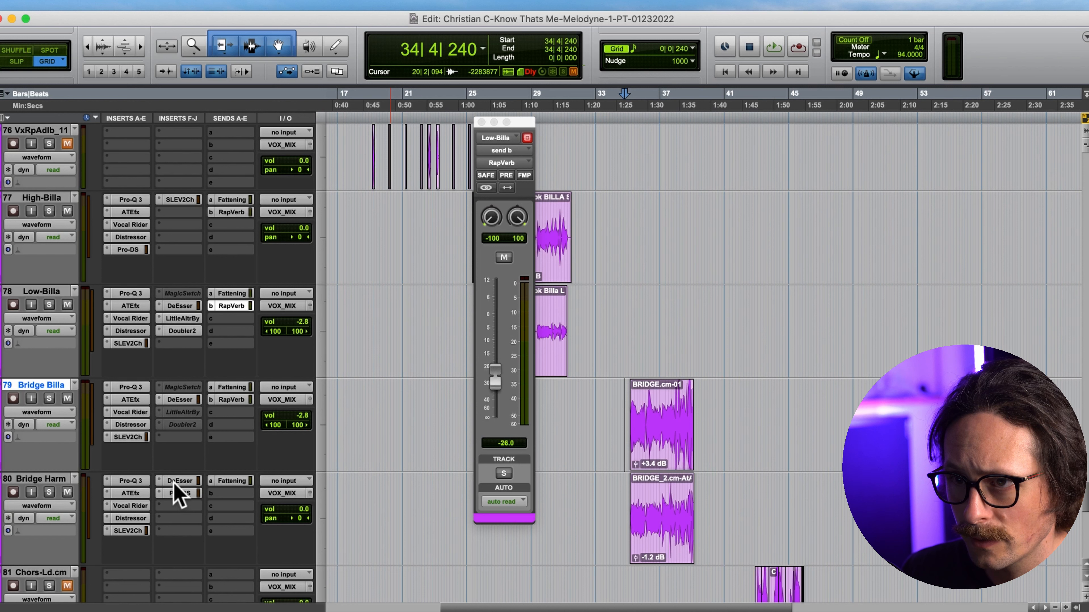
{"action": "left_click_drag", "start_coordinate": [188, 489], "coordinate": [192, 438]}
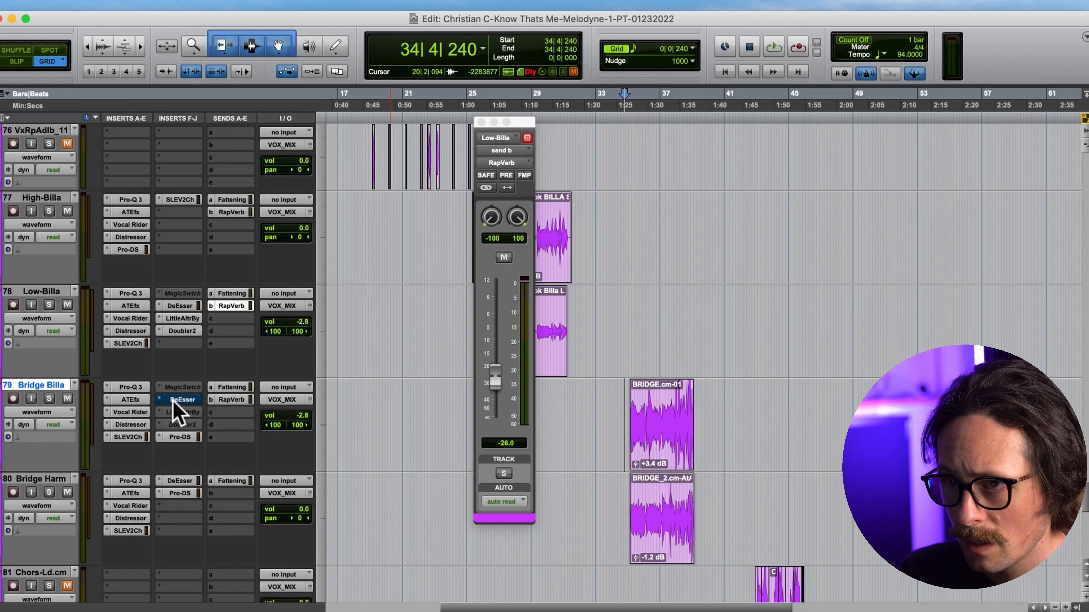
{"action": "left_click_drag", "start_coordinate": [180, 498], "coordinate": [206, 472]}
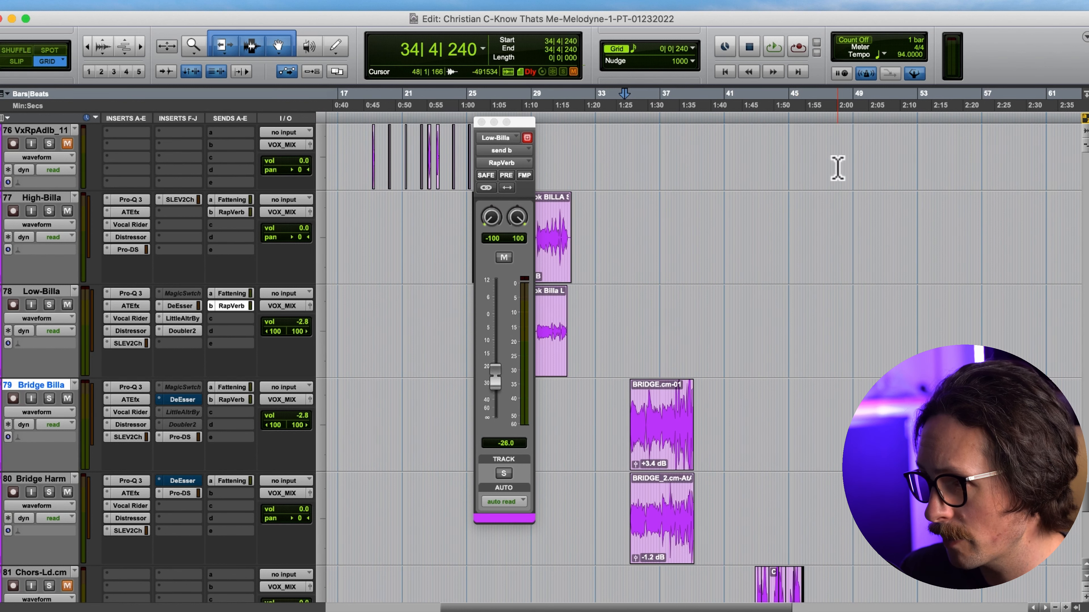
Set the upper detection frequency of Bridge Billa's Pro-DS to 11.98 kHz during playback of the bridge
{"action": "key", "text": "space"}
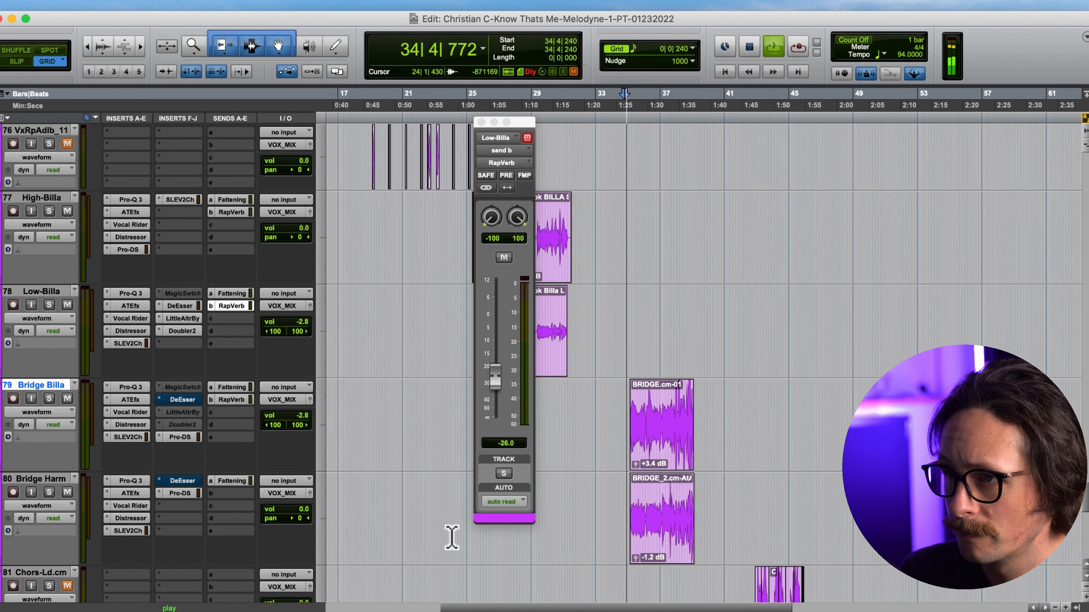
{"action": "left_click", "coordinate": [182, 436]}
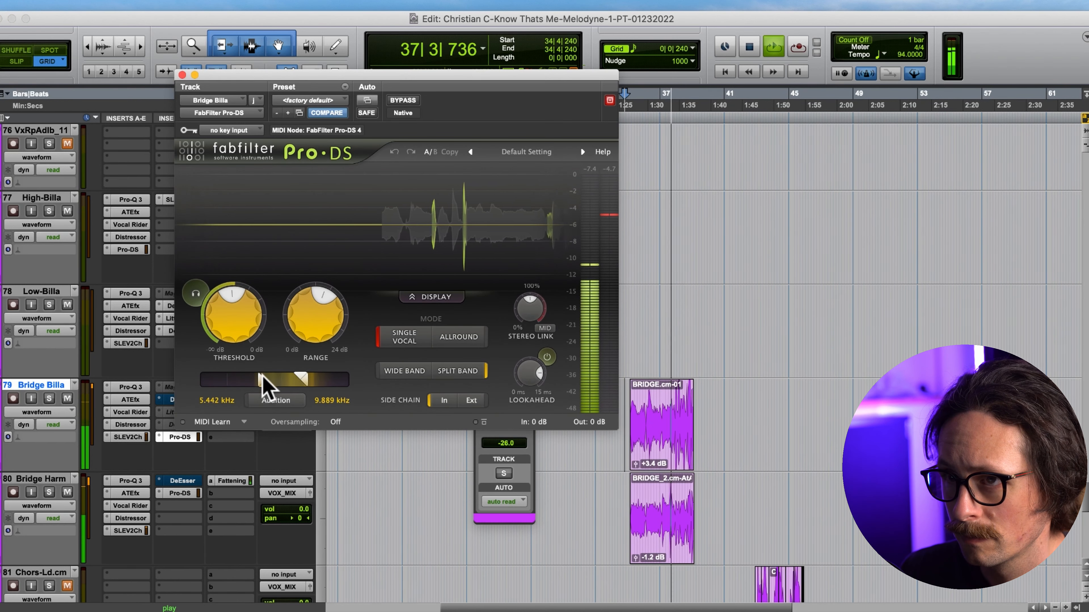
{"action": "left_click_drag", "start_coordinate": [299, 380], "coordinate": [317, 373]}
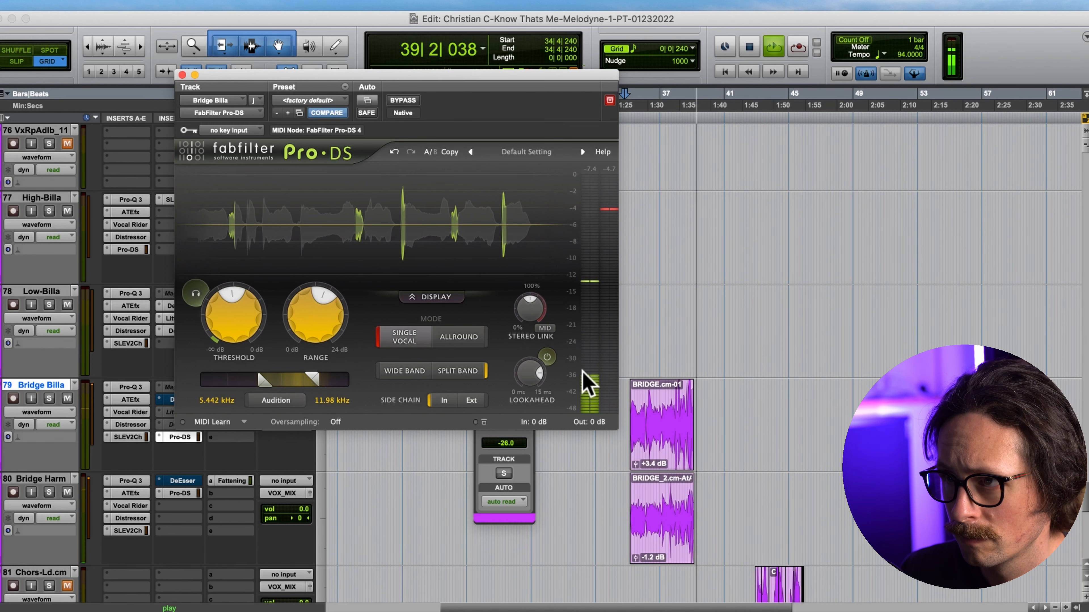
{"action": "key", "text": "space"}
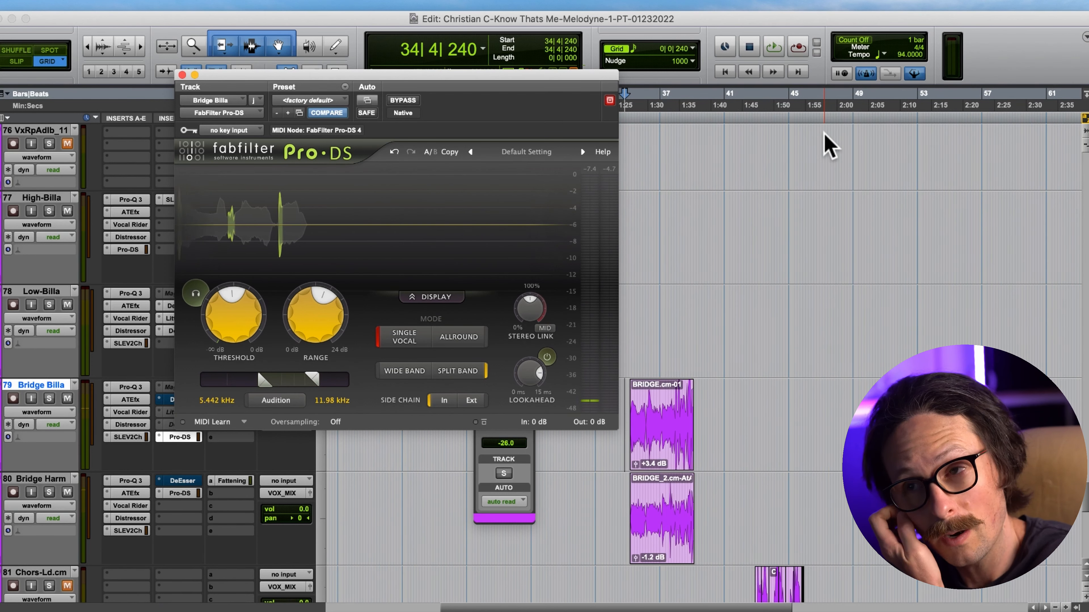
Set the upper detection frequency of Bridge Harm's Pro-DS to 11.7 kHz and play the bridge through it
{"action": "left_click", "coordinate": [189, 497]}
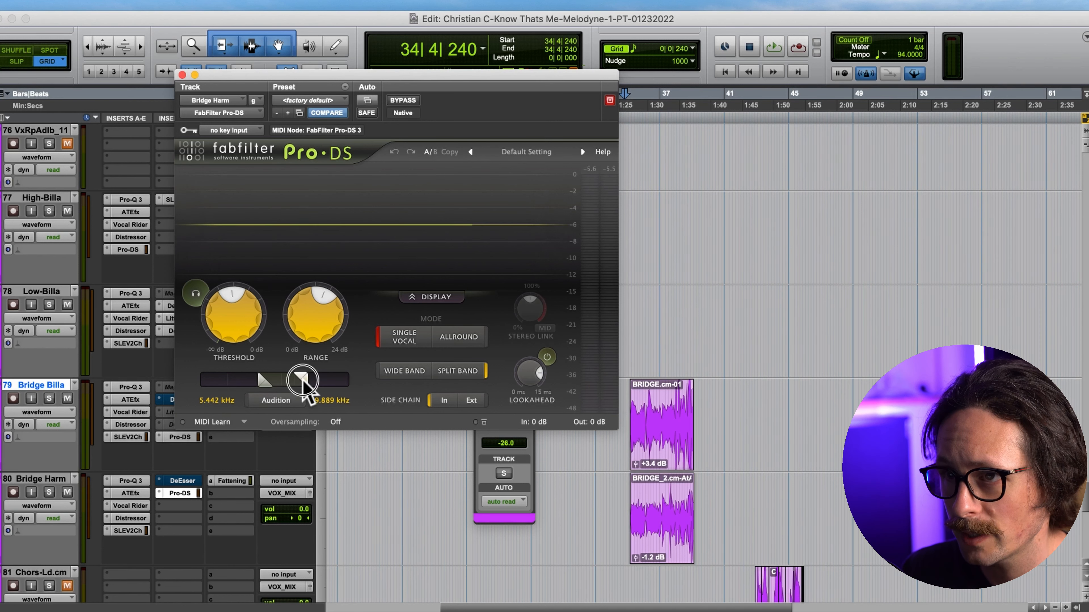
{"action": "left_click_drag", "start_coordinate": [306, 377], "coordinate": [316, 384]}
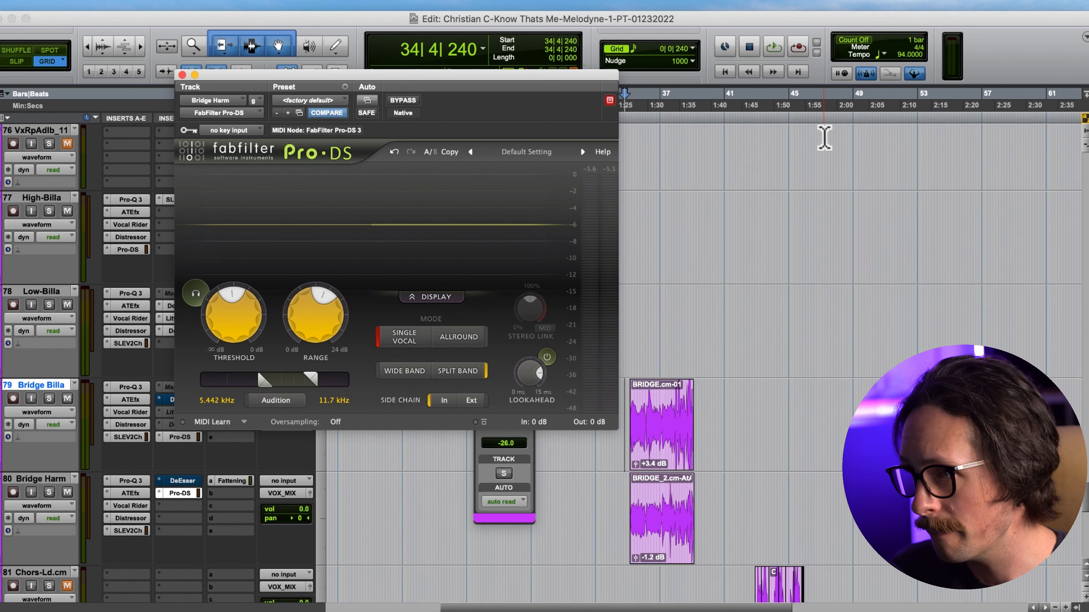
{"action": "key", "text": "space"}
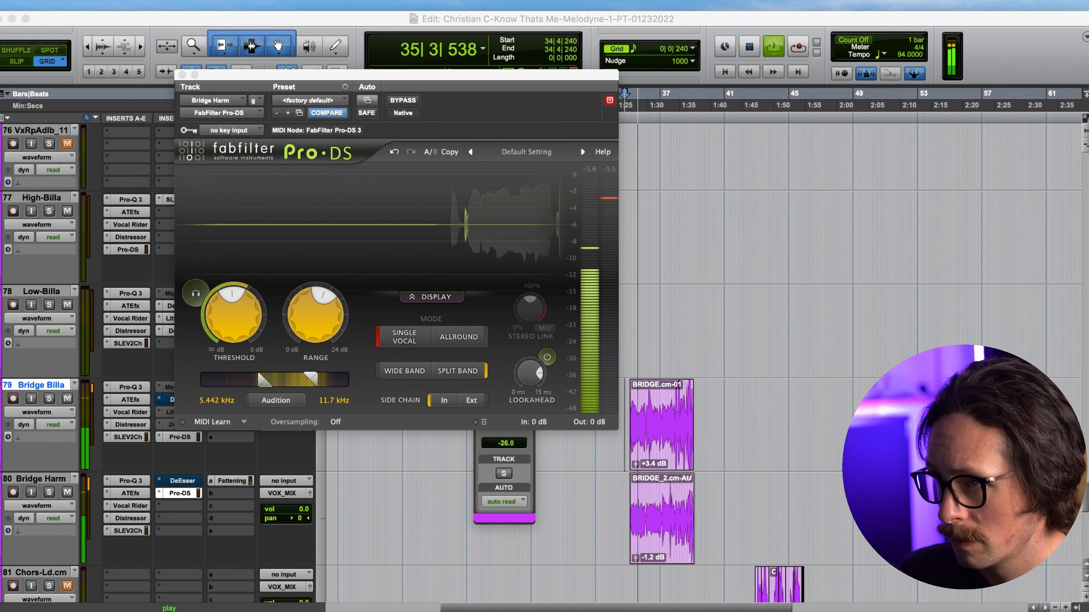
{"action": "left_click", "coordinate": [697, 240]}
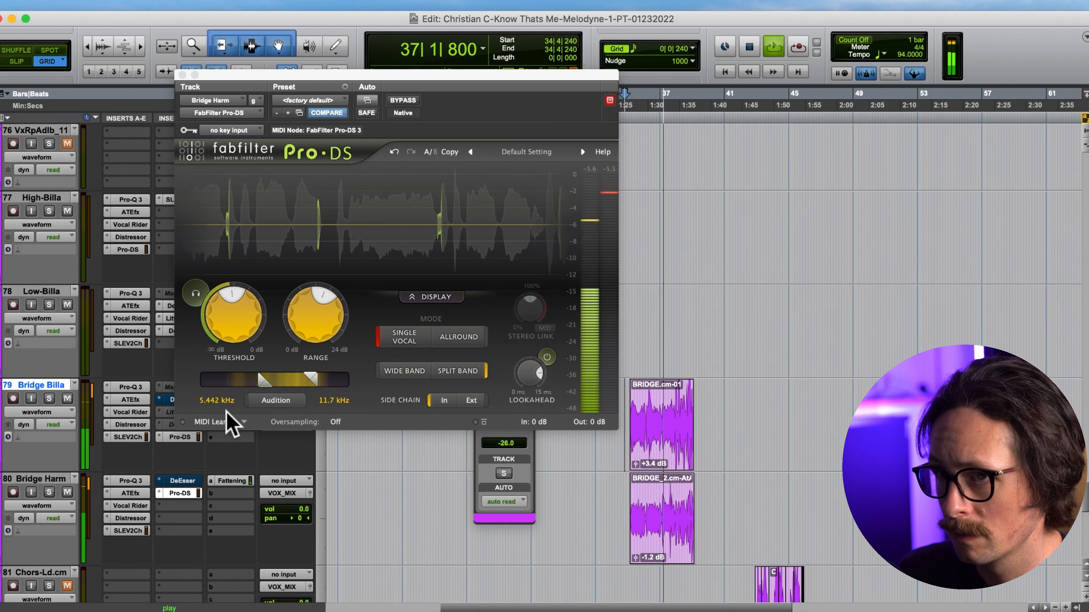
Close Bridge Harm's Pro-DS window, stop playback, and switch the edit mode to Slip
{"action": "mouse_move", "coordinate": [260, 330]}
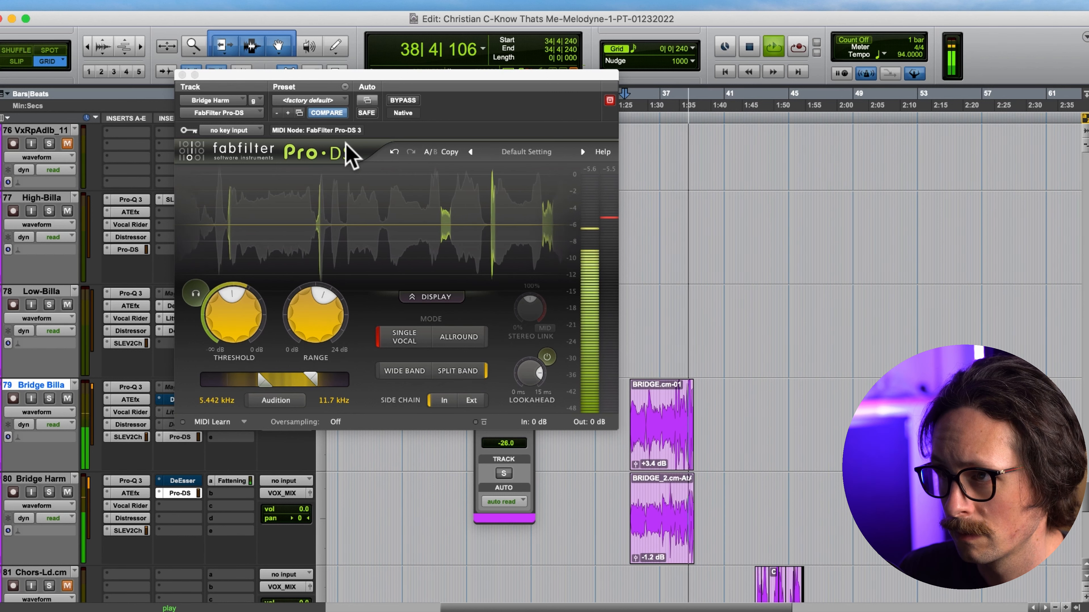
{"action": "left_click", "coordinate": [183, 74]}
{"action": "key", "text": "space"}
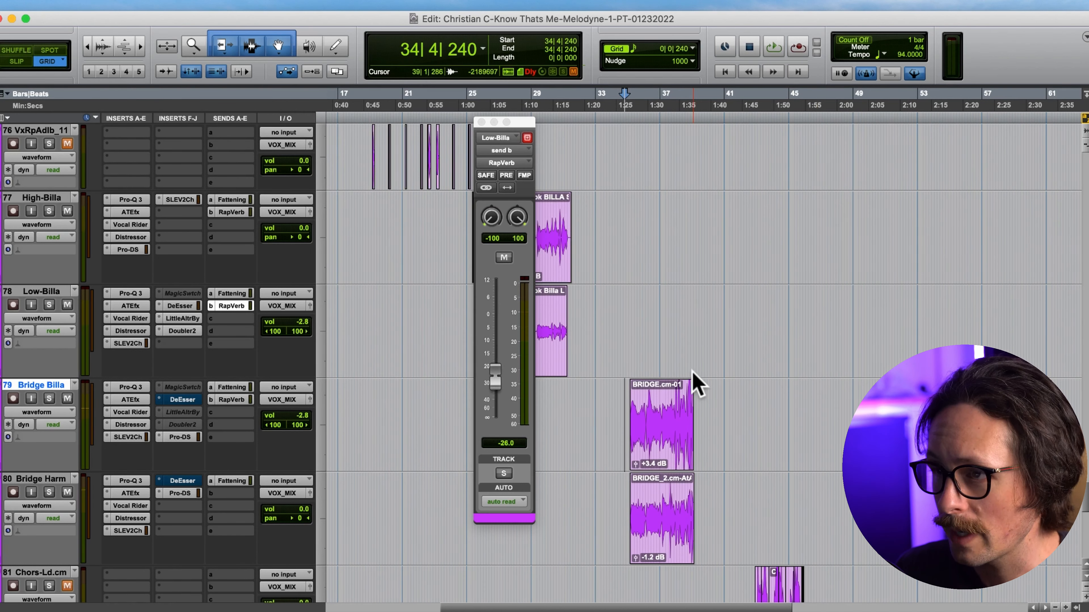
{"action": "scroll", "coordinate": [674, 426], "scroll_direction": "up", "scroll_amount": 6}
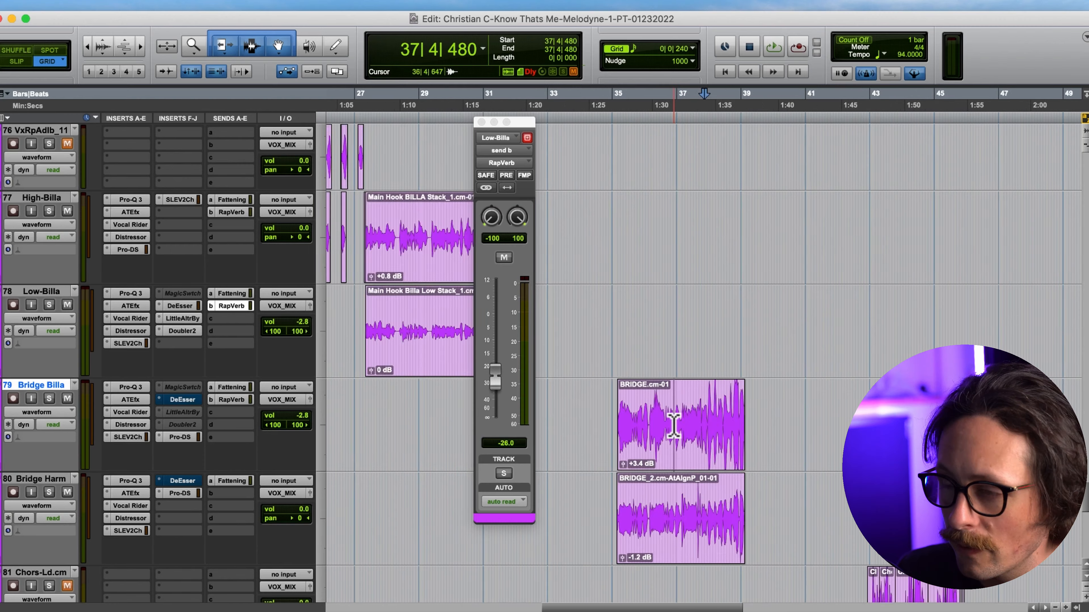
{"action": "left_click", "coordinate": [595, 397]}
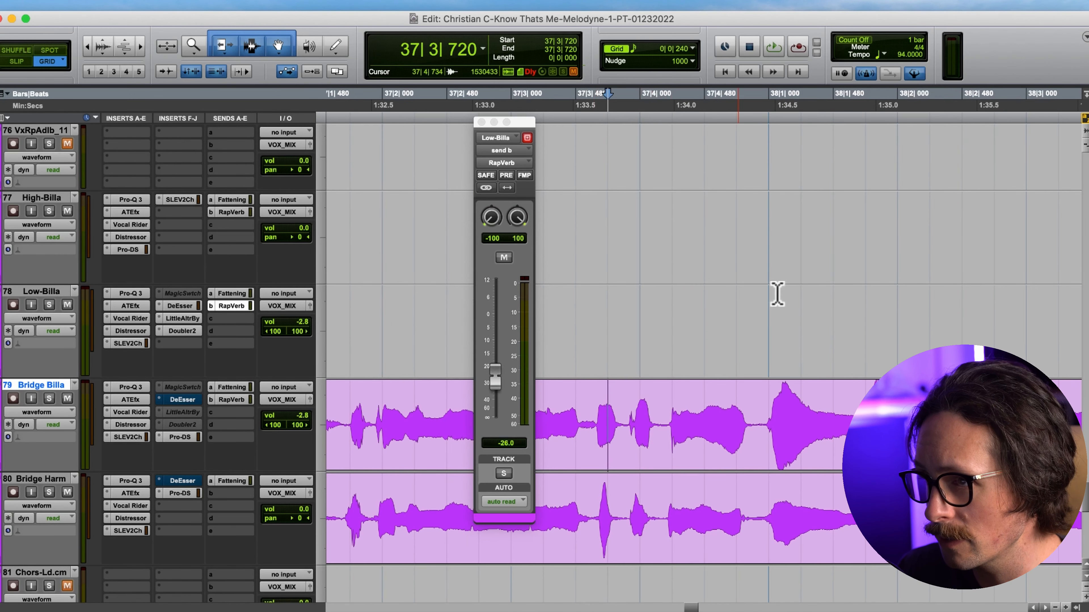
{"action": "left_click", "coordinate": [13, 63]}
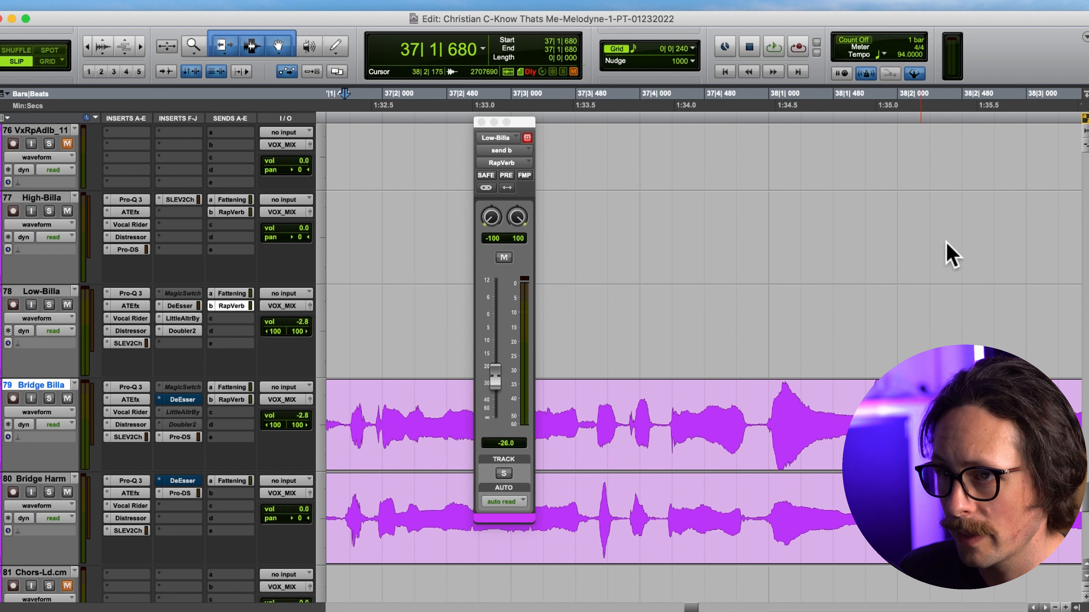
Play the bridge vocals from about 37|1 to locate the harsh sibilant around bar 38
{"action": "key", "text": "space"}
{"action": "scroll", "coordinate": [600, 420], "scroll_direction": "down", "scroll_amount": 3}
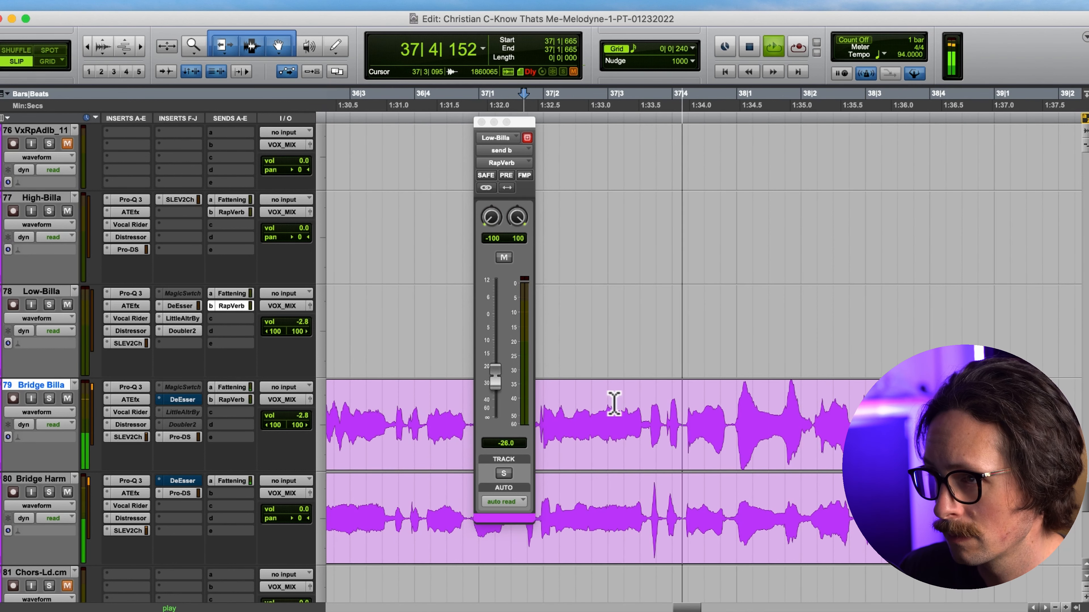
{"action": "scroll", "coordinate": [699, 406], "scroll_direction": "down", "scroll_amount": 3}
{"action": "key", "text": "space"}
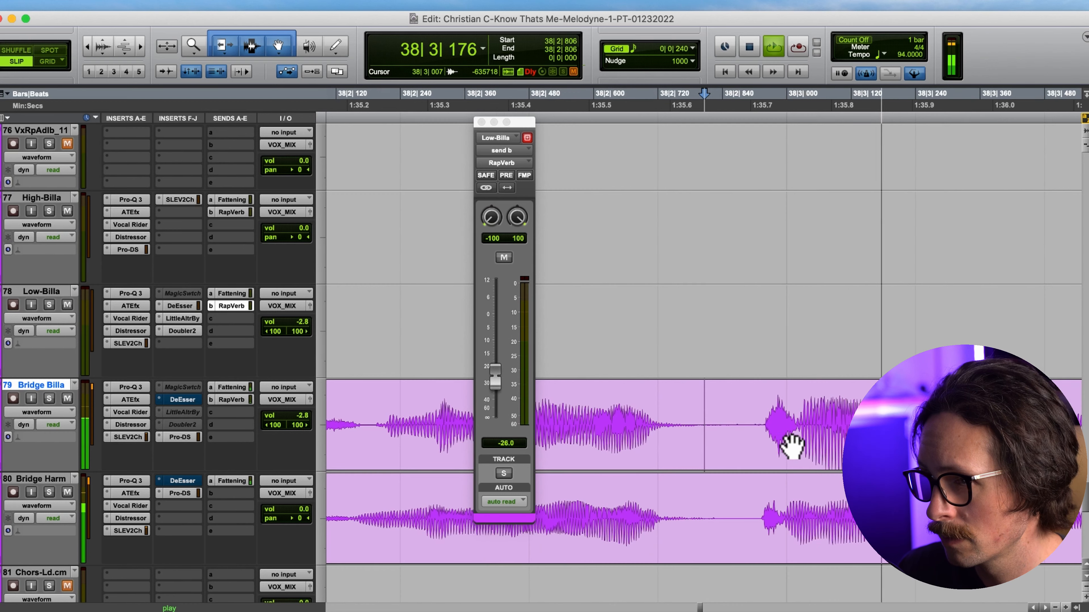
{"action": "key", "text": "space"}
{"action": "key", "text": "t"}
{"action": "key", "text": "t"}
{"action": "key", "text": "r"}
{"action": "key", "text": "r"}
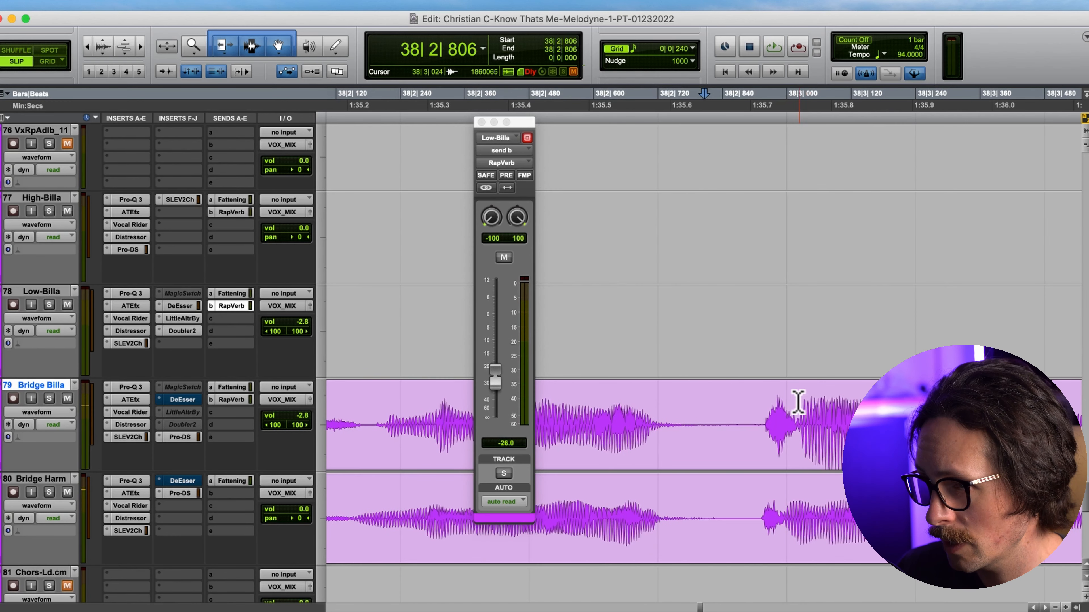
Separate the sibilant around 38|3 on Bridge Billa and Bridge Harm and lower both pieces' clip gain to -4.0 dB
{"action": "left_click", "coordinate": [794, 401]}
{"action": "key", "text": "t"}
{"action": "key", "text": "t"}
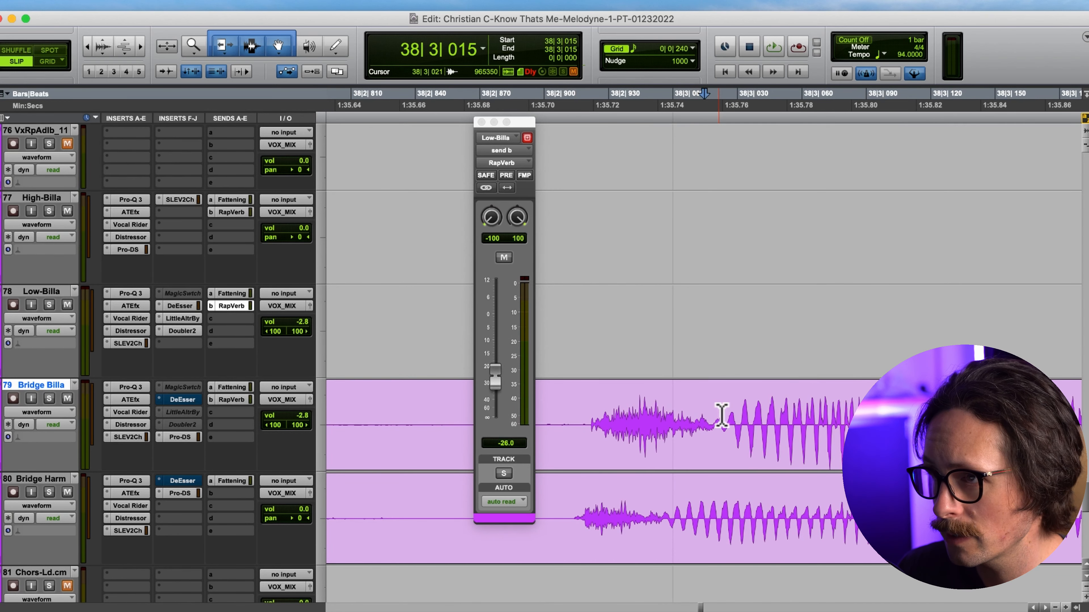
{"action": "left_click", "coordinate": [610, 450]}
{"action": "left_click", "coordinate": [586, 465]}
{"action": "left_click_drag", "start_coordinate": [587, 475], "coordinate": [565, 557]}
{"action": "left_click", "coordinate": [569, 557]}
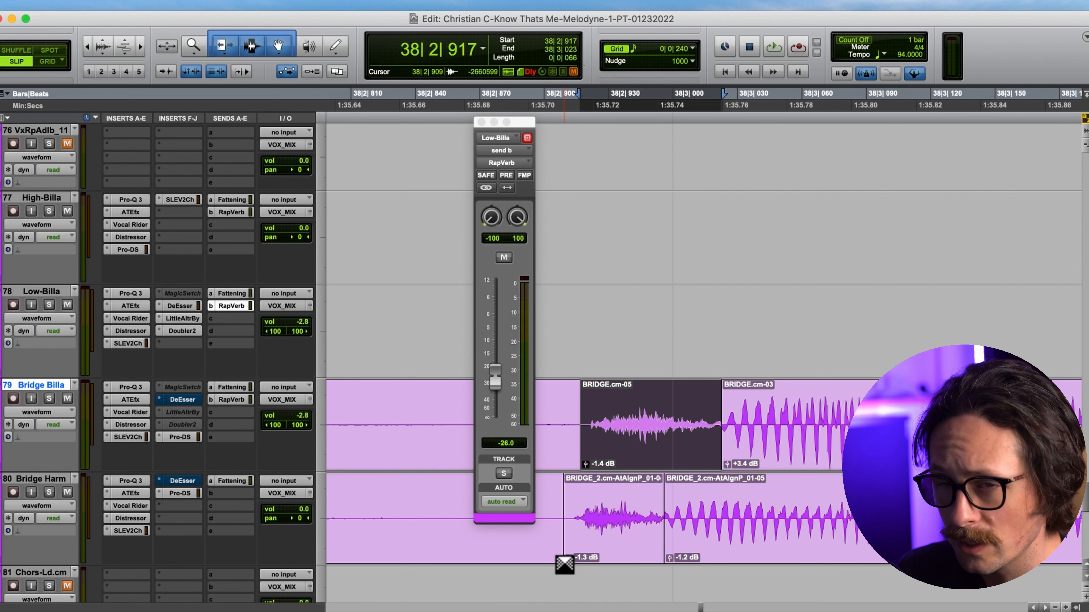
{"action": "left_click_drag", "start_coordinate": [567, 558], "coordinate": [568, 589]}
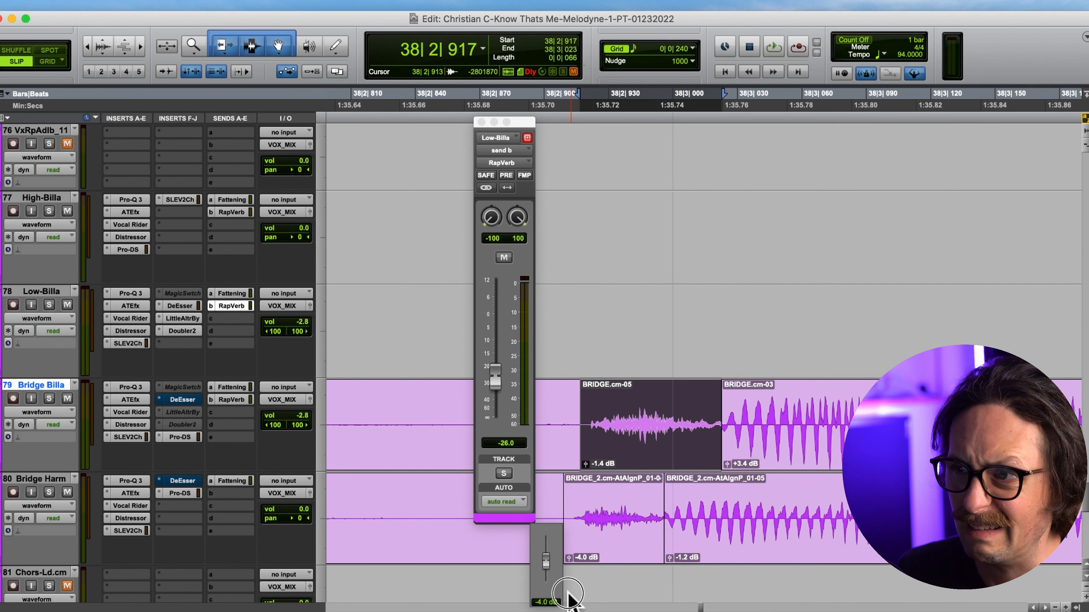
{"action": "left_click_drag", "start_coordinate": [567, 594], "coordinate": [568, 597]}
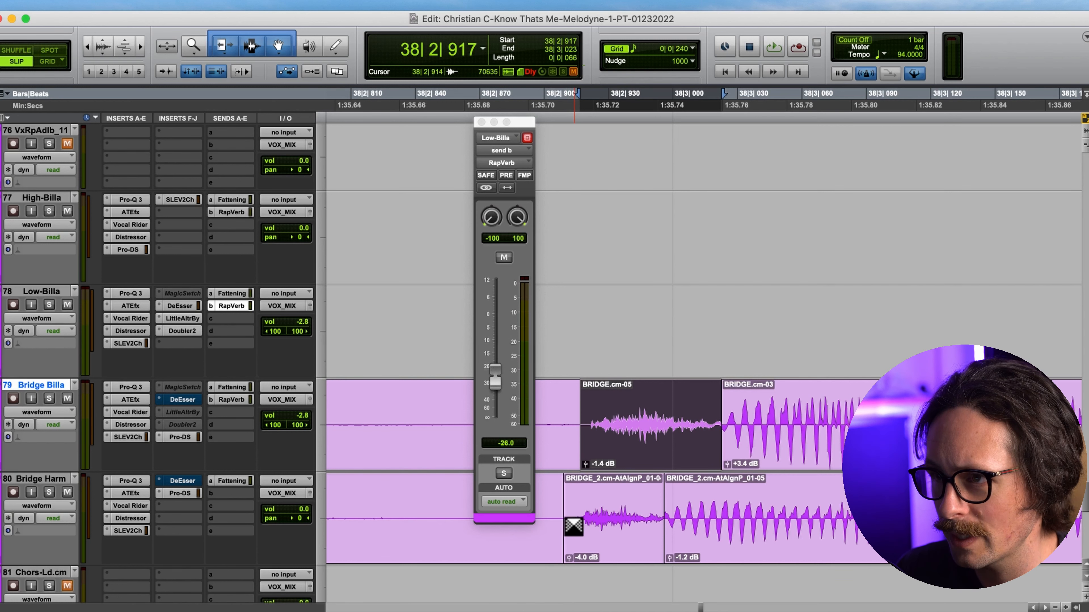
{"action": "left_click_drag", "start_coordinate": [585, 465], "coordinate": [579, 508]}
Crossfade the lowered sibilant into the clip that follows it on both bridge tracks
{"action": "mouse_move", "coordinate": [724, 468]}
{"action": "left_mouse_down"}
{"action": "mouse_move", "coordinate": [731, 454]}
{"action": "mouse_move", "coordinate": [712, 461]}
{"action": "left_mouse_up"}
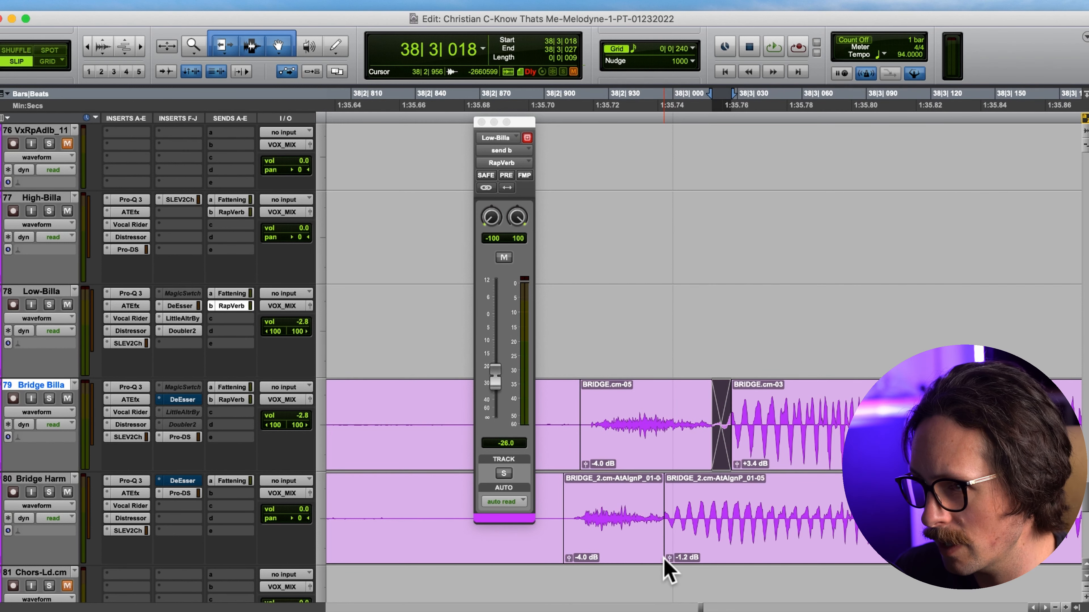
{"action": "left_click_drag", "start_coordinate": [664, 559], "coordinate": [678, 546]}
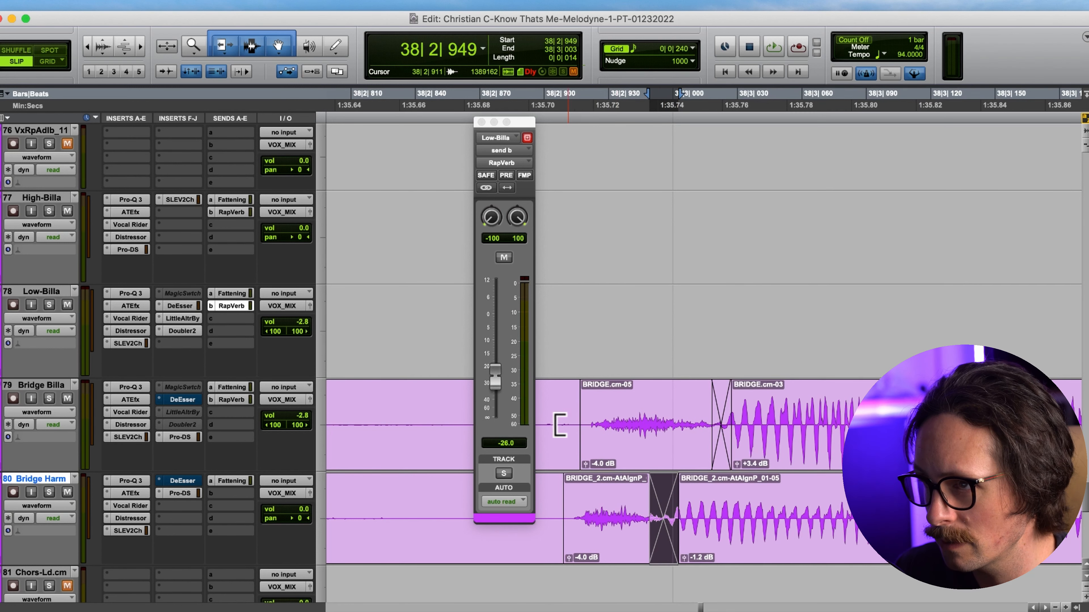
{"action": "key", "text": "r"}
{"action": "key", "text": "r"}
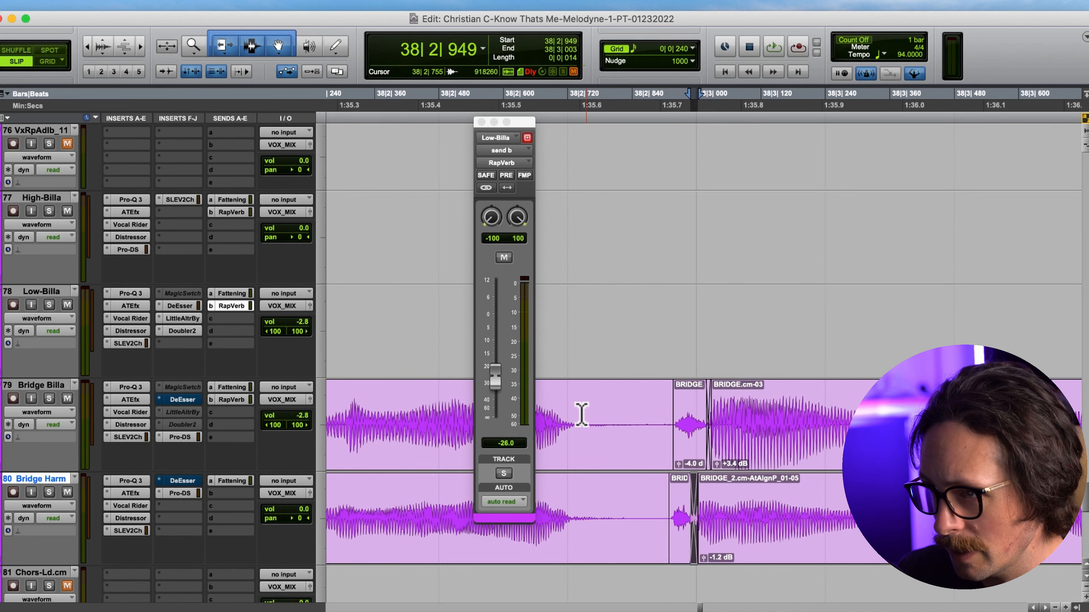
Delete the quiet gap before the sibilant on both bridge tracks and fade out the clips preceding it
{"action": "left_click_drag", "start_coordinate": [608, 412], "coordinate": [668, 515]}
{"action": "key", "text": "BackSpace"}
{"action": "left_click_drag", "start_coordinate": [627, 437], "coordinate": [569, 524]}
{"action": "key", "text": "f"}
{"action": "left_click_drag", "start_coordinate": [674, 437], "coordinate": [650, 472]}
{"action": "key", "text": "super+z"}
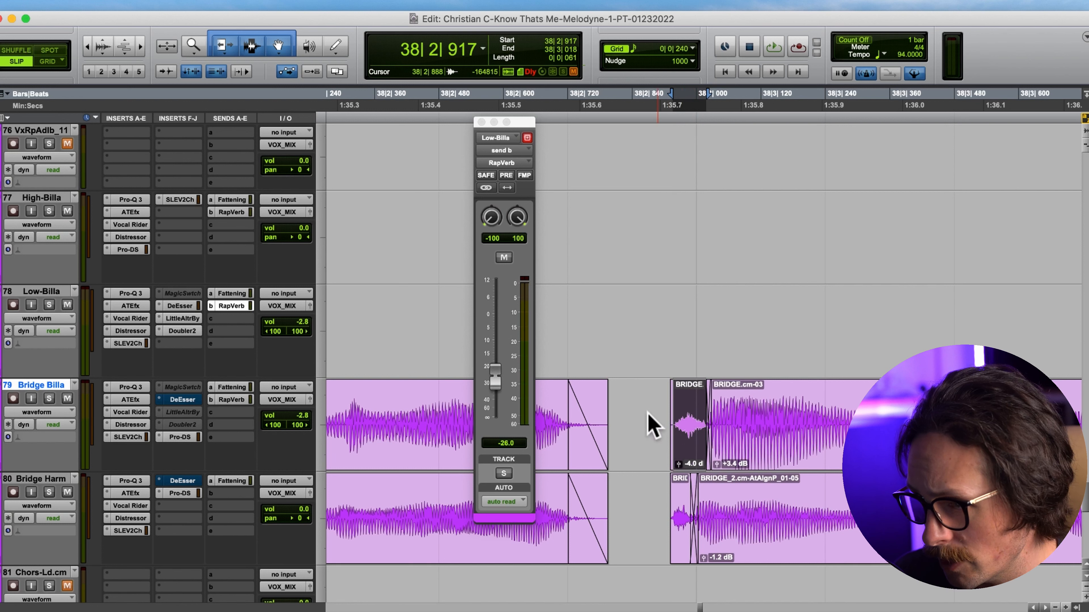
Delete the leftover clip sliver just before Bridge Billa's separated sibilant
{"action": "left_click", "coordinate": [646, 390]}
{"action": "key", "text": "t"}
{"action": "key", "text": "t"}
{"action": "key", "text": "t"}
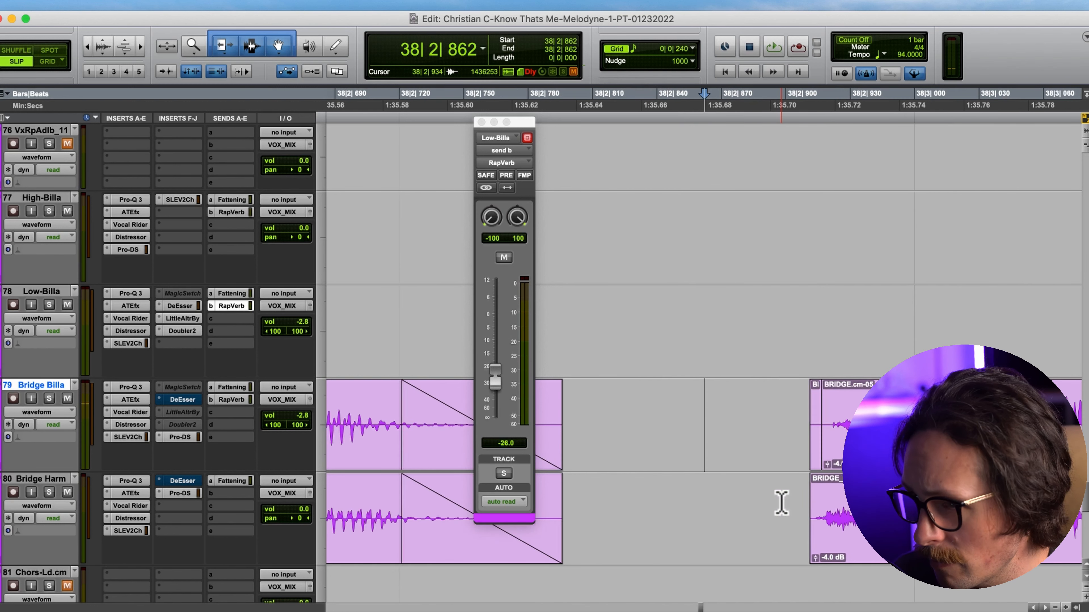
{"action": "scroll", "coordinate": [859, 503], "scroll_direction": "right", "scroll_amount": 5}
{"action": "double_click", "coordinate": [673, 429]}
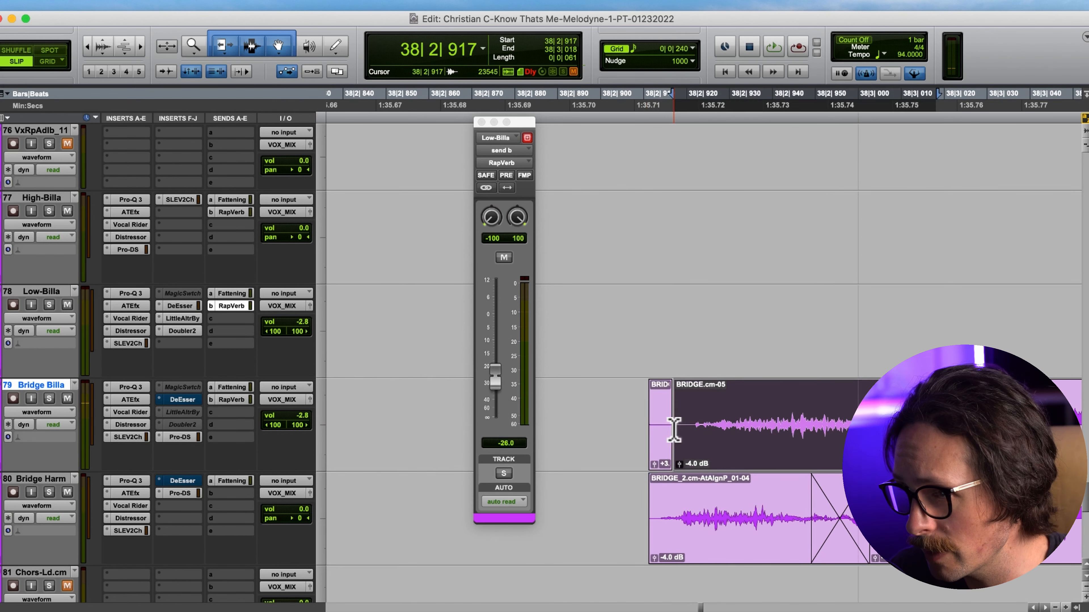
{"action": "left_click", "coordinate": [660, 449]}
{"action": "key", "text": "BackSpace"}
Add a short fade-in at the start of the separated sibilant on Bridge Billa and on Bridge Harm
{"action": "left_click_drag", "start_coordinate": [698, 424], "coordinate": [641, 443]}
{"action": "key", "text": "f"}
{"action": "left_click_drag", "start_coordinate": [676, 519], "coordinate": [634, 525]}
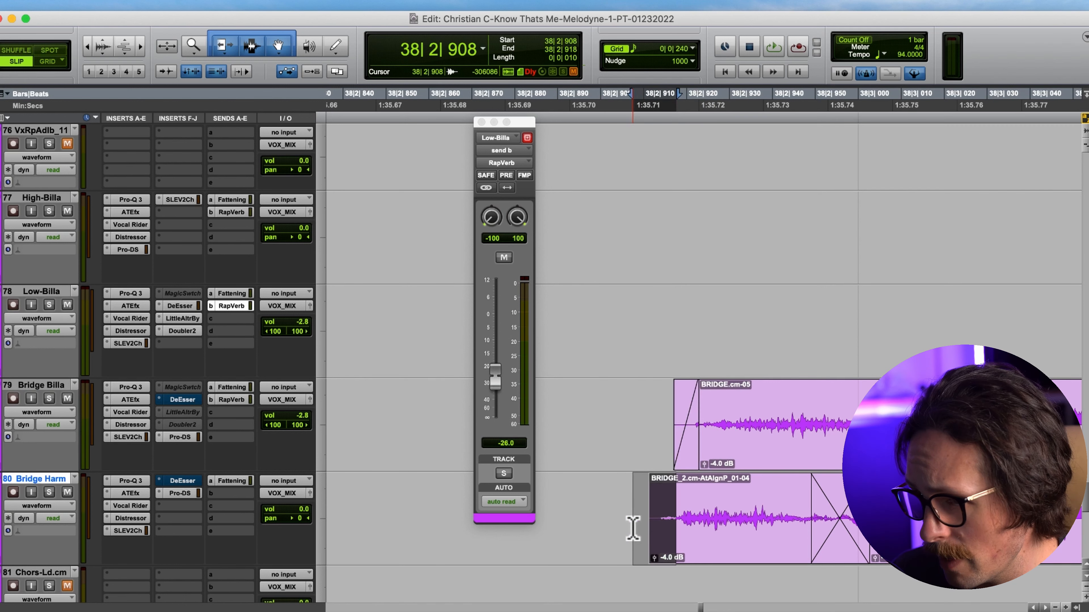
{"action": "key", "text": "f"}
Play both bridge tracks from about 37|2 to check the edited sibilant
{"action": "left_click", "coordinate": [598, 476]}
{"action": "key", "text": "t"}
{"action": "key", "text": "t"}
{"action": "key", "text": "t"}
{"action": "key", "text": "t"}
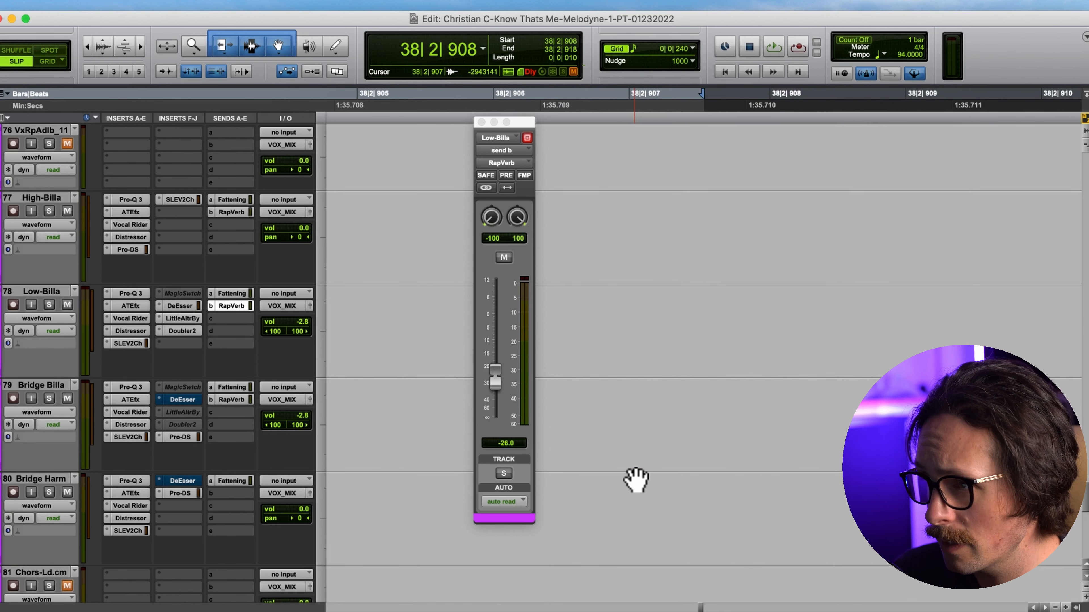
{"action": "key", "text": "r"}
{"action": "key", "text": "r"}
{"action": "key", "text": "r"}
{"action": "key", "text": "r"}
{"action": "key", "text": "r"}
{"action": "key", "text": "r"}
{"action": "key", "text": "r"}
{"action": "key", "text": "r"}
{"action": "key", "text": "r"}
{"action": "key", "text": "r"}
{"action": "key", "text": "r"}
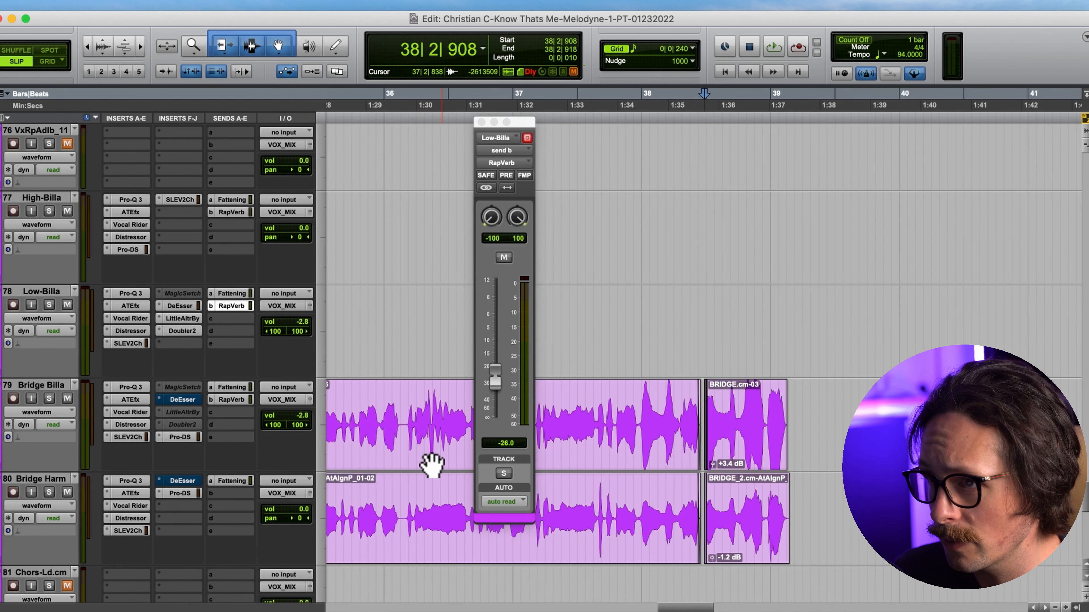
{"action": "left_click", "coordinate": [567, 429]}
{"action": "key", "text": "space"}
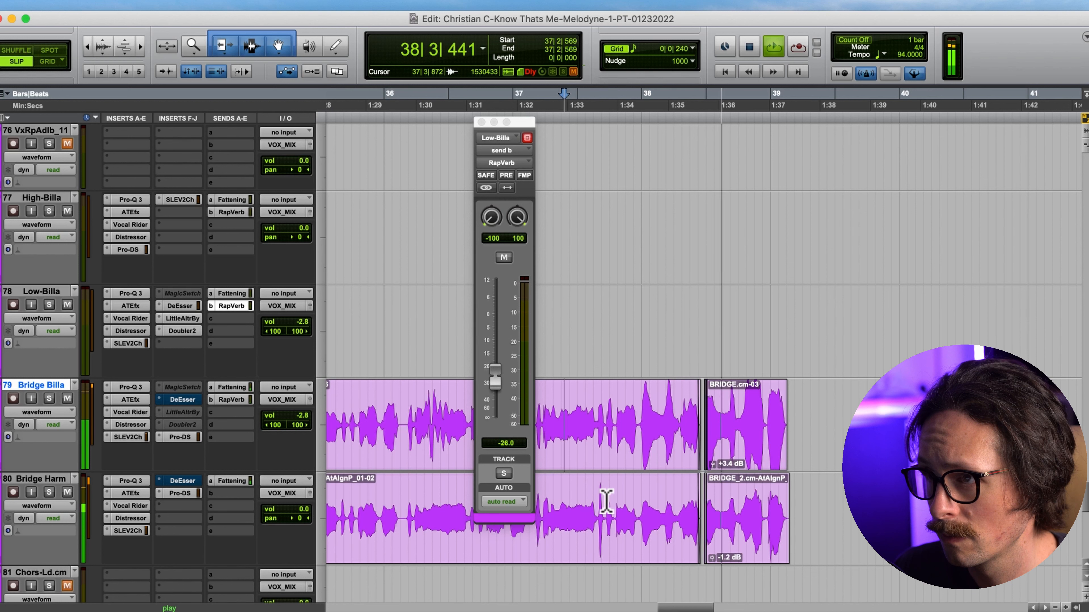
{"action": "key", "text": "space"}
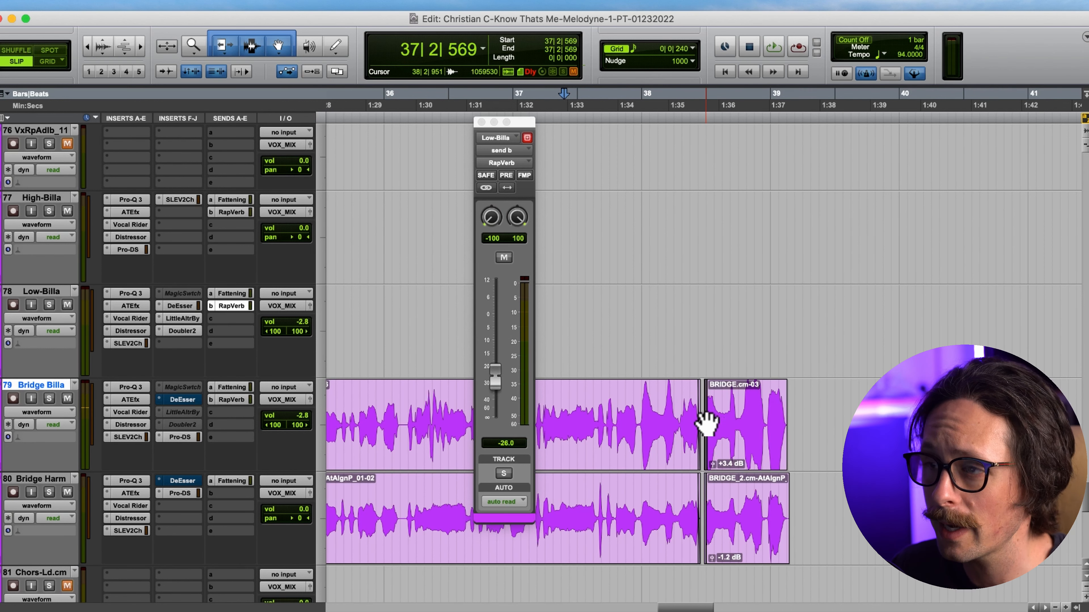
Delete the quiet gap before the sibilant leading into bar 39 on both bridge tracks
{"action": "left_click", "coordinate": [762, 399]}
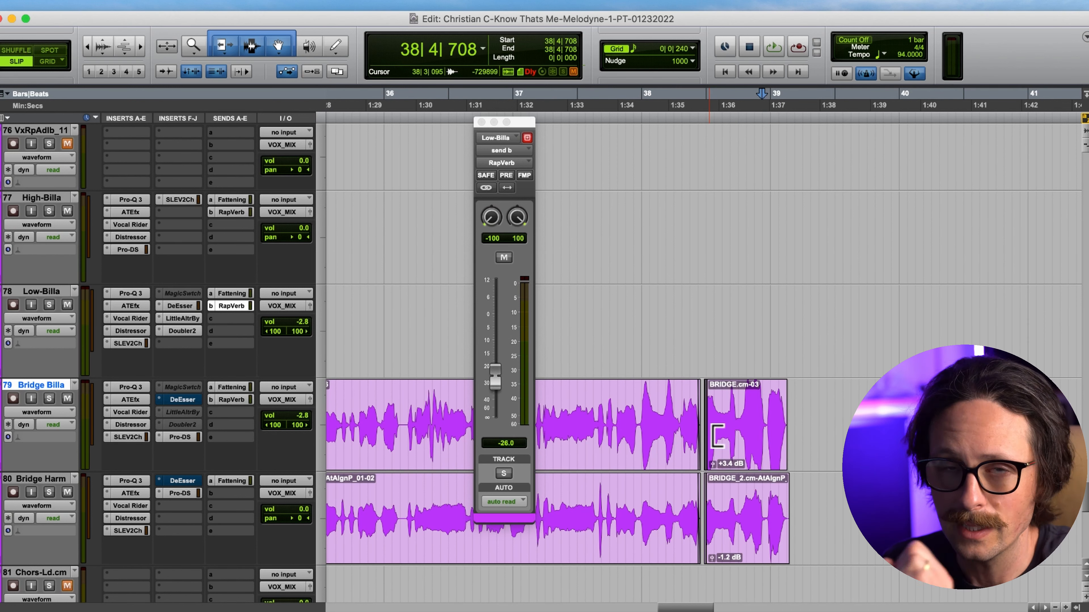
{"action": "key", "text": "t"}
{"action": "key", "text": "t"}
{"action": "key", "text": "t"}
{"action": "key", "text": "t"}
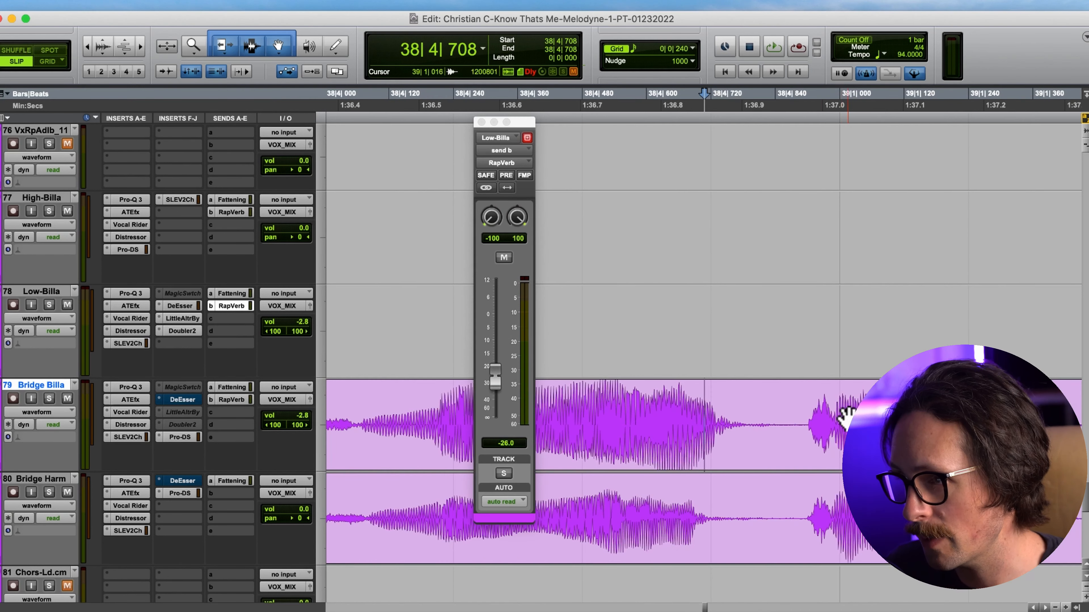
{"action": "left_click", "coordinate": [800, 418]}
{"action": "key", "text": "t"}
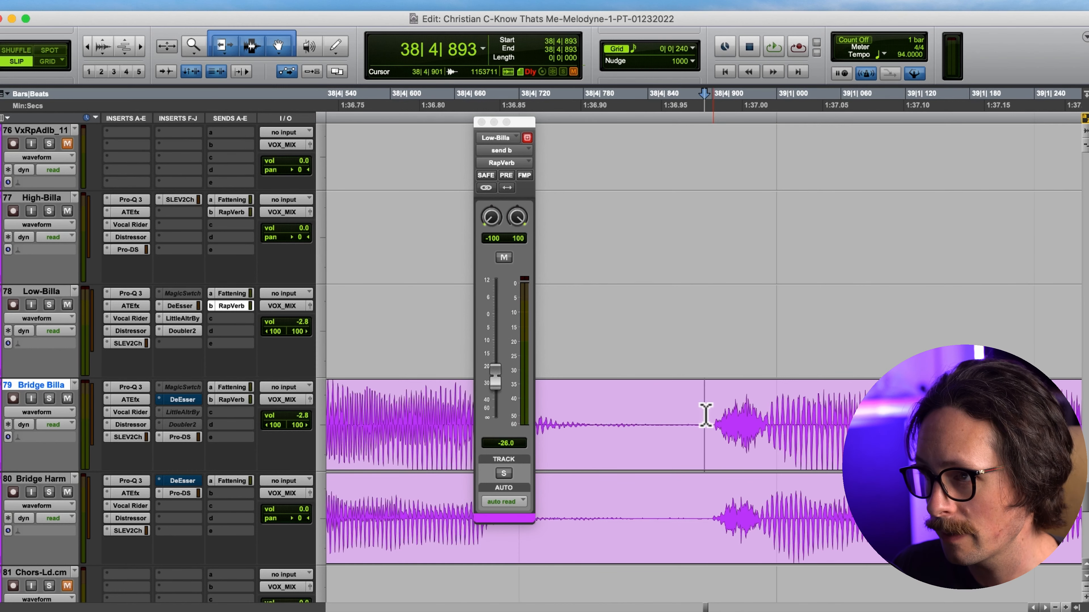
{"action": "left_click_drag", "start_coordinate": [710, 415], "coordinate": [578, 512]}
{"action": "key", "text": "Delete"}
Separate the clips at the end of that sibilant, at 38|4|950 on Bridge Billa and 38|4|943 on Bridge Harm
{"action": "left_click", "coordinate": [767, 420]}
{"action": "scroll", "coordinate": [765, 424], "scroll_direction": "up", "scroll_amount": 3}
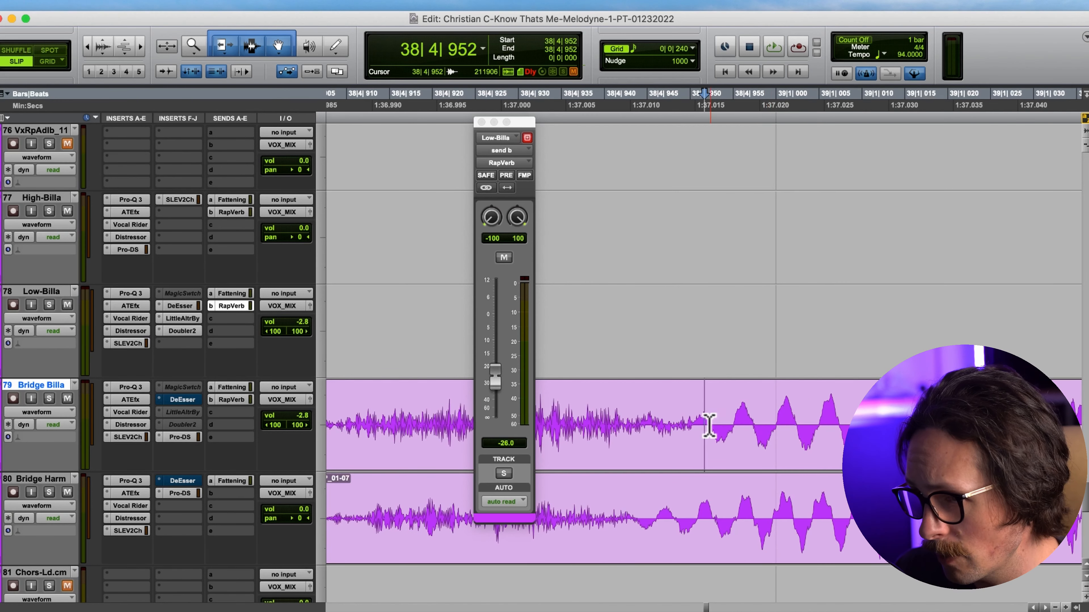
{"action": "left_click", "coordinate": [694, 424]}
{"action": "scroll", "coordinate": [699, 422], "scroll_direction": "up", "scroll_amount": 2}
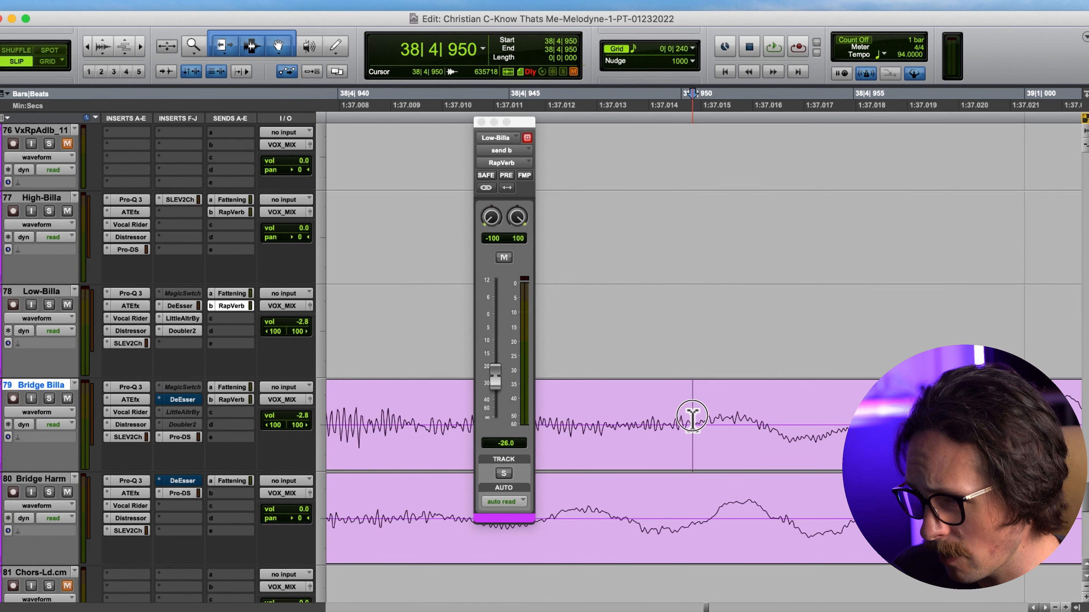
{"action": "scroll", "coordinate": [673, 486], "scroll_direction": "down", "scroll_amount": 3}
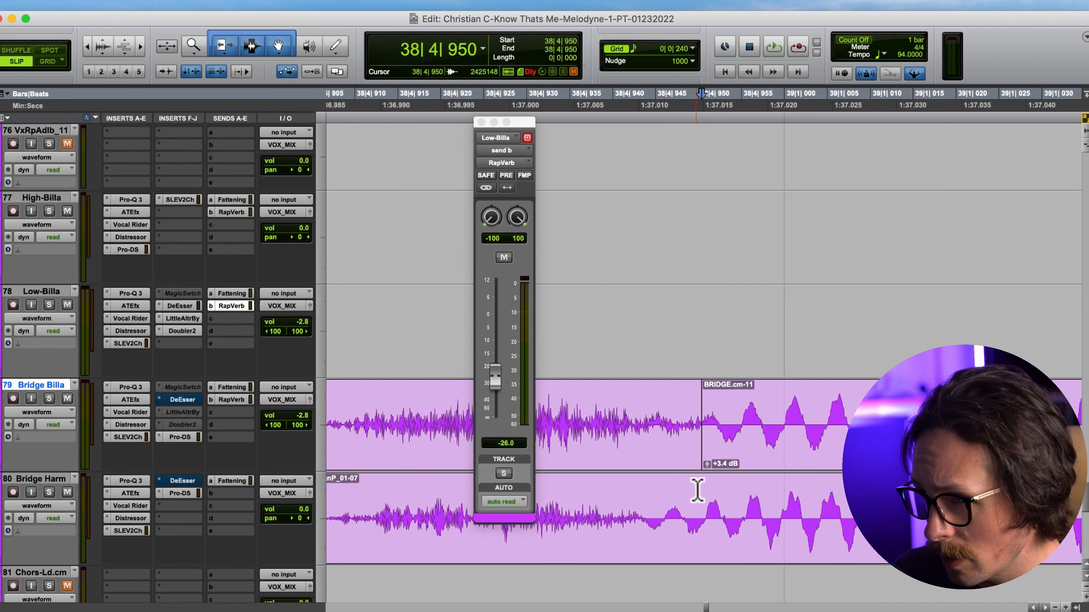
{"action": "left_click", "coordinate": [673, 510]}
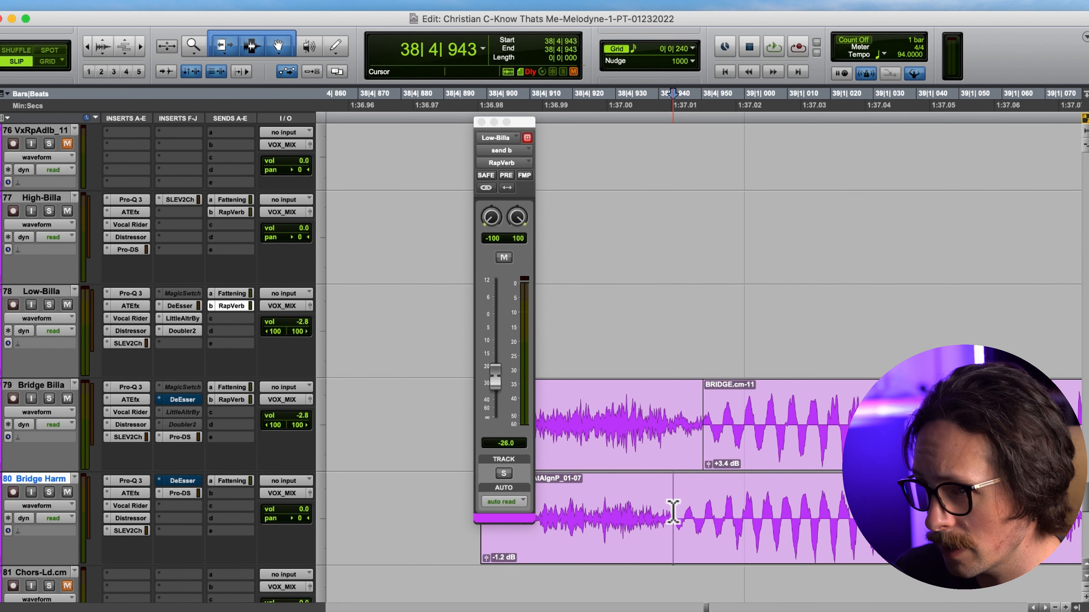
{"action": "key", "text": "super+e"}
{"action": "scroll", "coordinate": [662, 481], "scroll_direction": "down", "scroll_amount": 2}
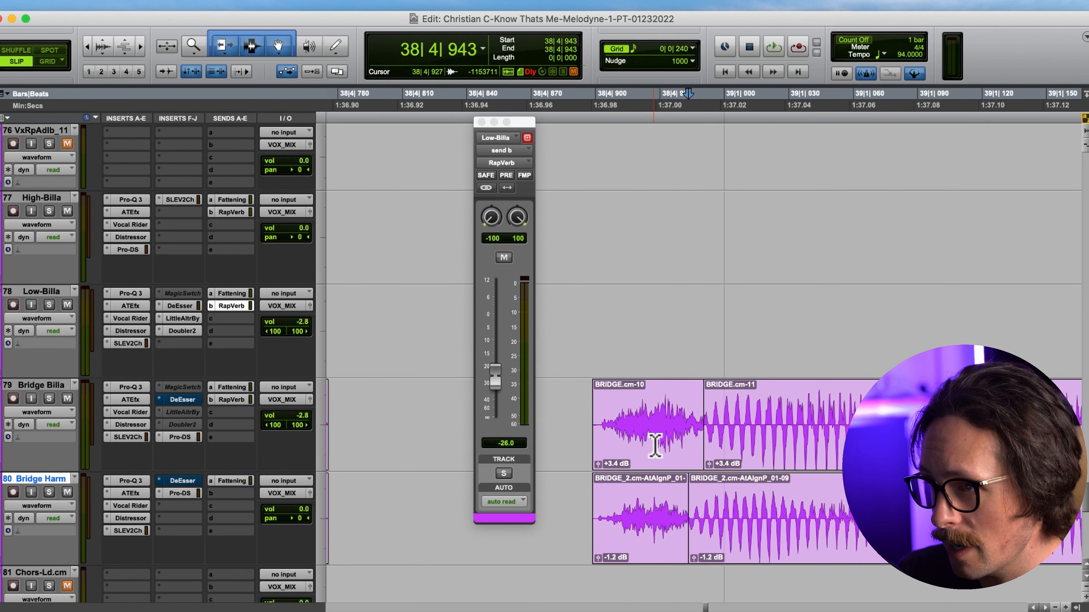
Lower the sibilant's clip gain to -3.8 dB on Bridge Billa and -6.6 dB on Bridge Harm
{"action": "left_click", "coordinate": [657, 445]}
{"action": "left_click_drag", "start_coordinate": [599, 462], "coordinate": [597, 467]}
{"action": "left_click_drag", "start_coordinate": [598, 559], "coordinate": [597, 565]}
Crossfade the sibilant leading into bar 39 with the clip that follows it on both bridge tracks
{"action": "left_click", "coordinate": [721, 446]}
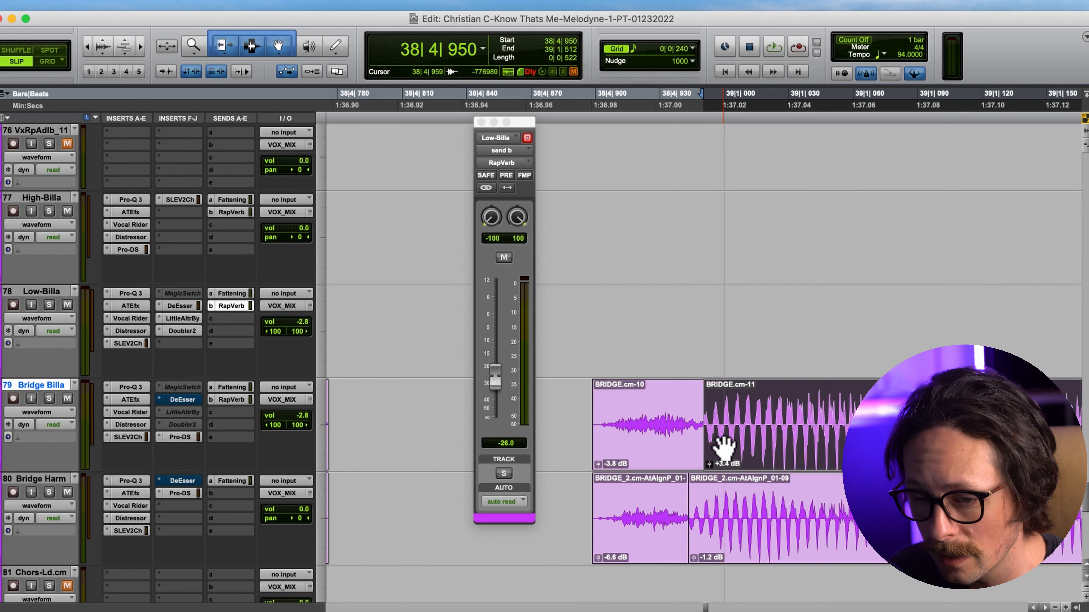
{"action": "key", "text": "super+bracketright"}
{"action": "key", "text": "super+bracketright"}
{"action": "key", "text": "super+bracketright"}
{"action": "left_click_drag", "start_coordinate": [702, 468], "coordinate": [726, 446]}
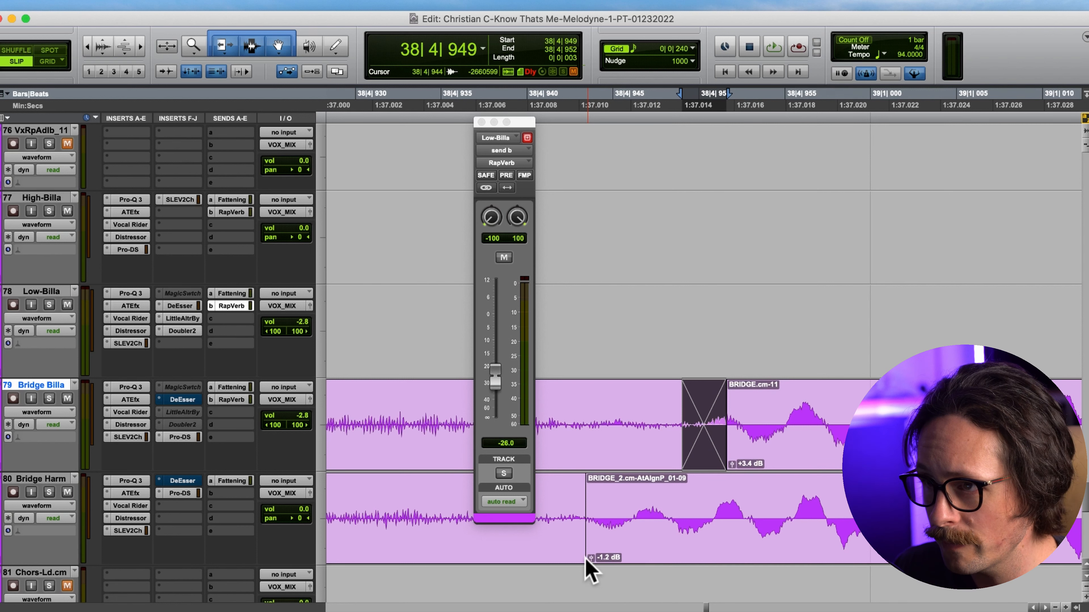
{"action": "left_click_drag", "start_coordinate": [585, 566], "coordinate": [613, 522]}
Add matching fade-ins at the start of the sibilant leading into bar 39 on both bridge tracks
{"action": "key", "text": "super+bracketleft"}
{"action": "key", "text": "super+bracketleft"}
{"action": "key", "text": "super+bracketleft"}
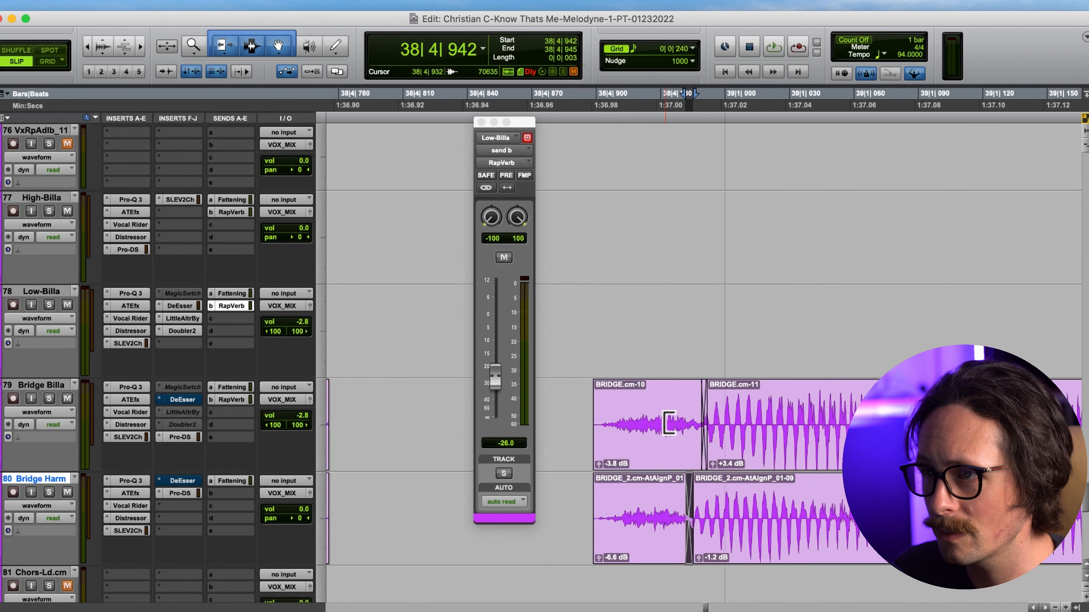
{"action": "left_click_drag", "start_coordinate": [624, 414], "coordinate": [556, 502]}
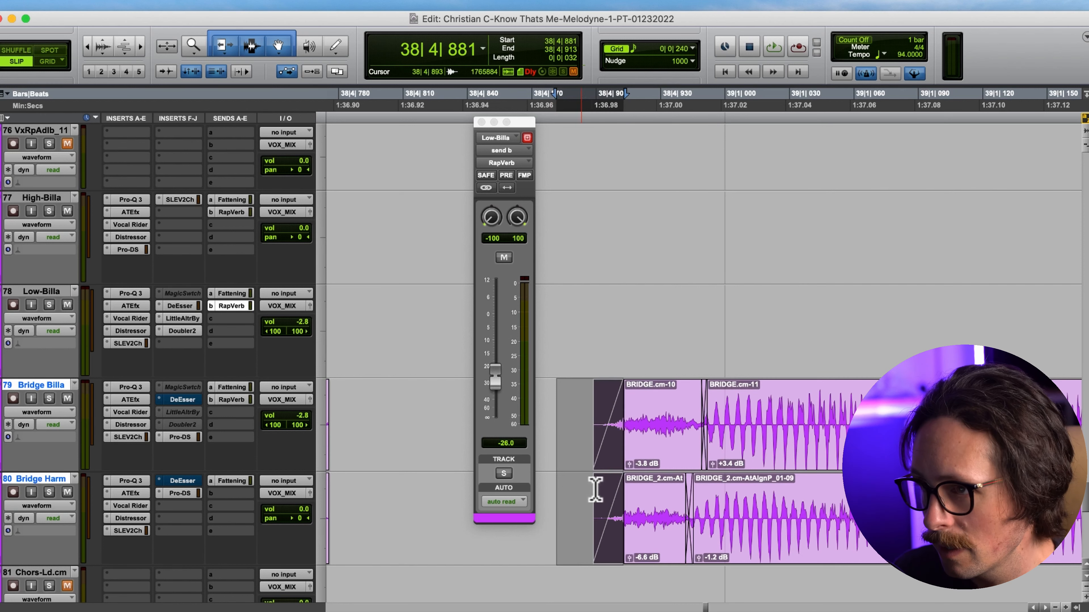
Add matching fade-outs from 38|4|732 to the end of the clips preceding the bar 39 sibilant on Bridge Billa and Bridge Harm
{"action": "key", "text": "super+bracketleft"}
{"action": "key", "text": "super+bracketleft"}
{"action": "key", "text": "super+bracketleft"}
{"action": "key", "text": "super+bracketleft"}
{"action": "left_click", "coordinate": [683, 413]}
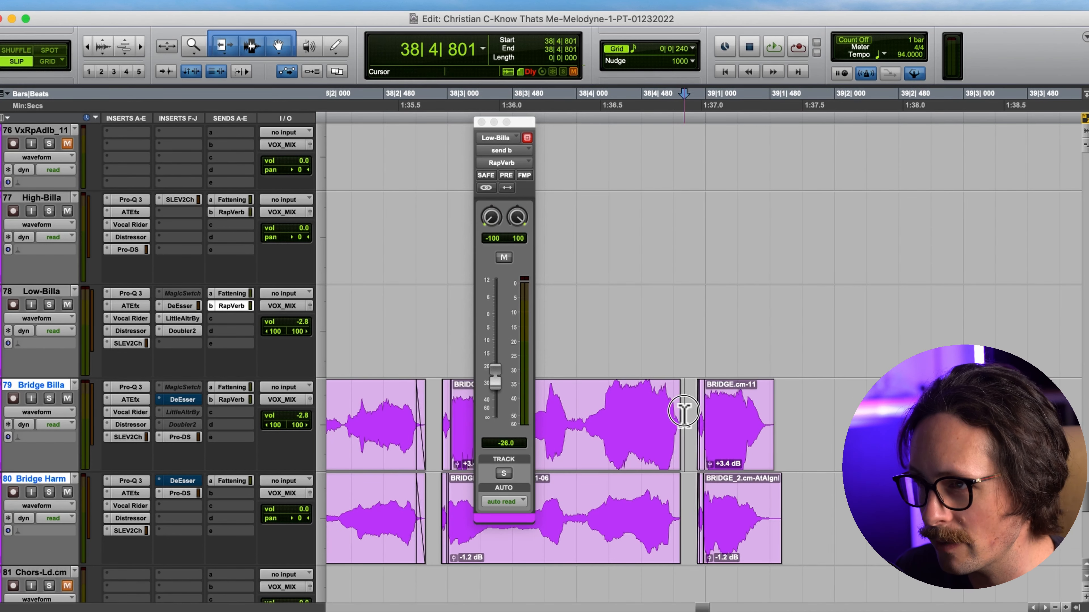
{"action": "key", "text": "super+bracketright"}
{"action": "key", "text": "super+bracketright"}
{"action": "key", "text": "super+bracketright"}
{"action": "left_click_drag", "start_coordinate": [629, 432], "coordinate": [707, 489]}
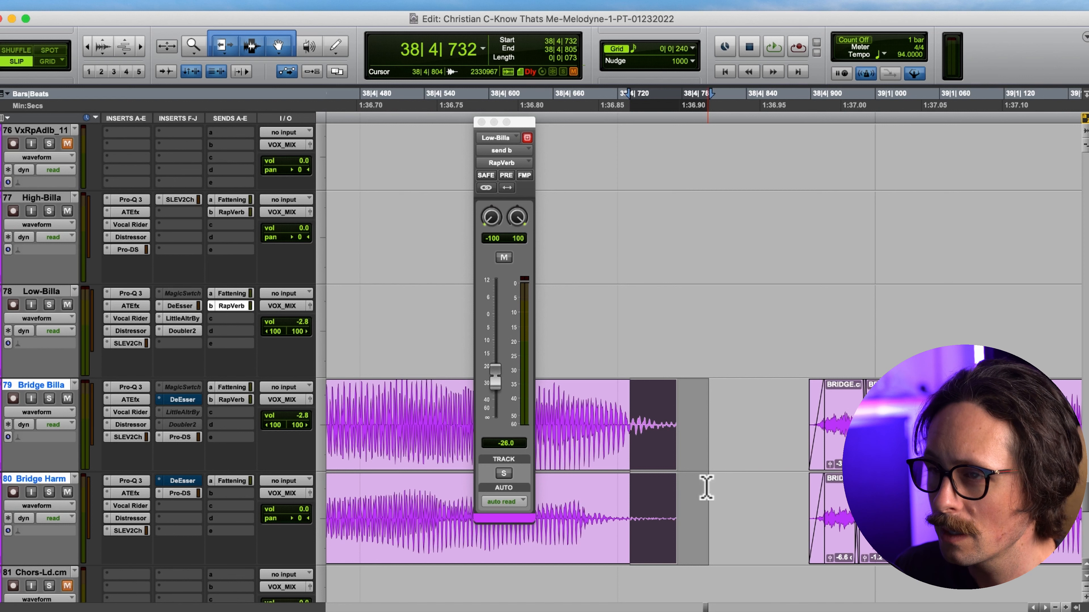
Play back the edited bridge vocals from 37|2|838 past bar 39 to check the tamed sibilants, and stop playback
{"action": "key", "text": "super+bracketleft"}
{"action": "key", "text": "super+bracketleft"}
{"action": "key", "text": "super+bracketleft"}
{"action": "key", "text": "super+bracketleft"}
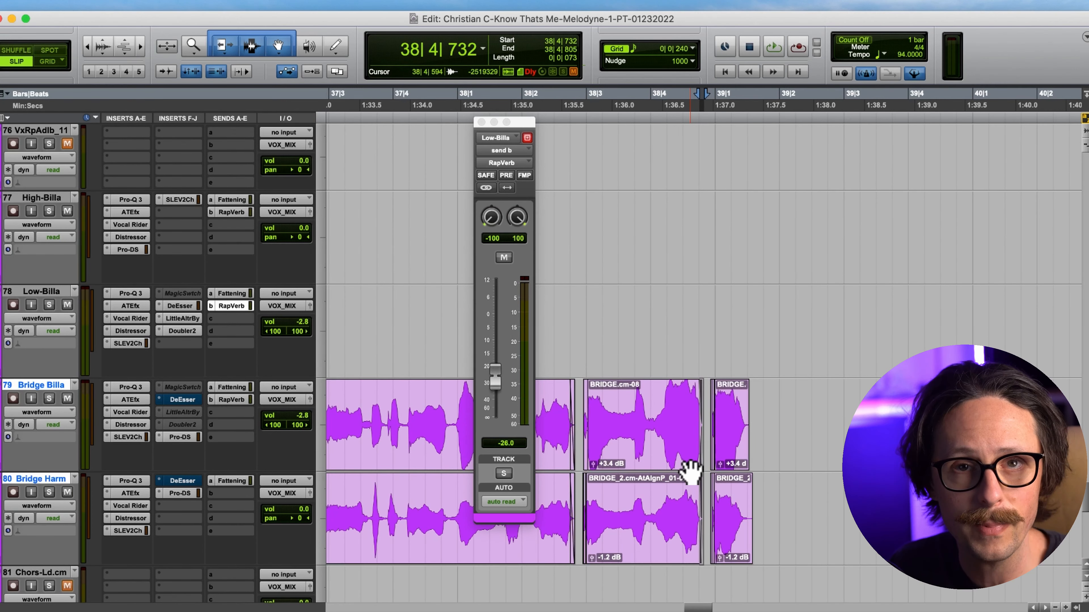
{"action": "key", "text": "super+bracketleft"}
{"action": "key", "text": "super+bracketleft"}
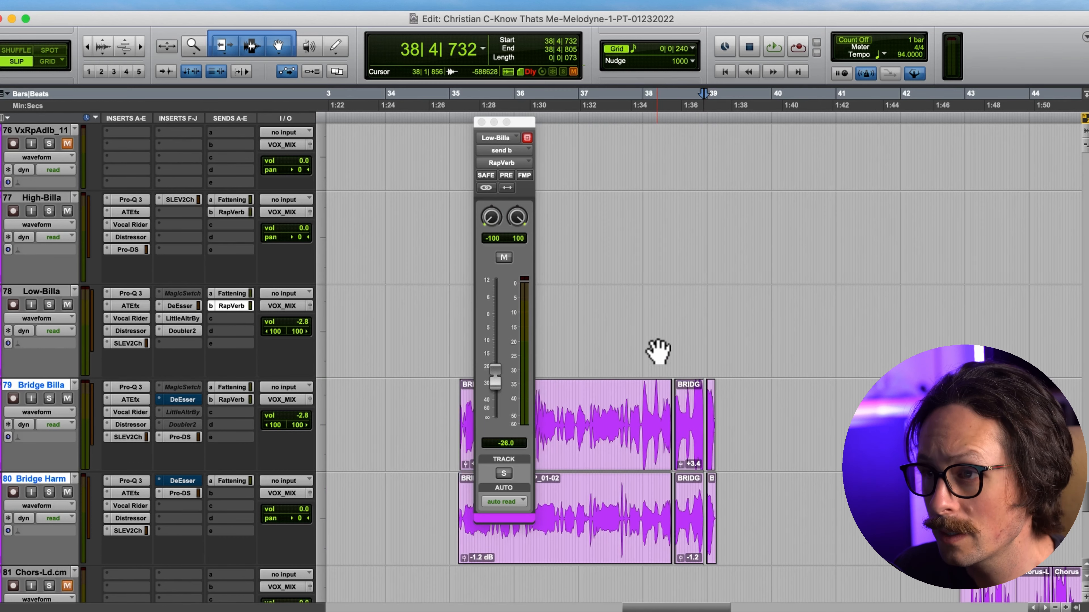
{"action": "left_click", "coordinate": [609, 424]}
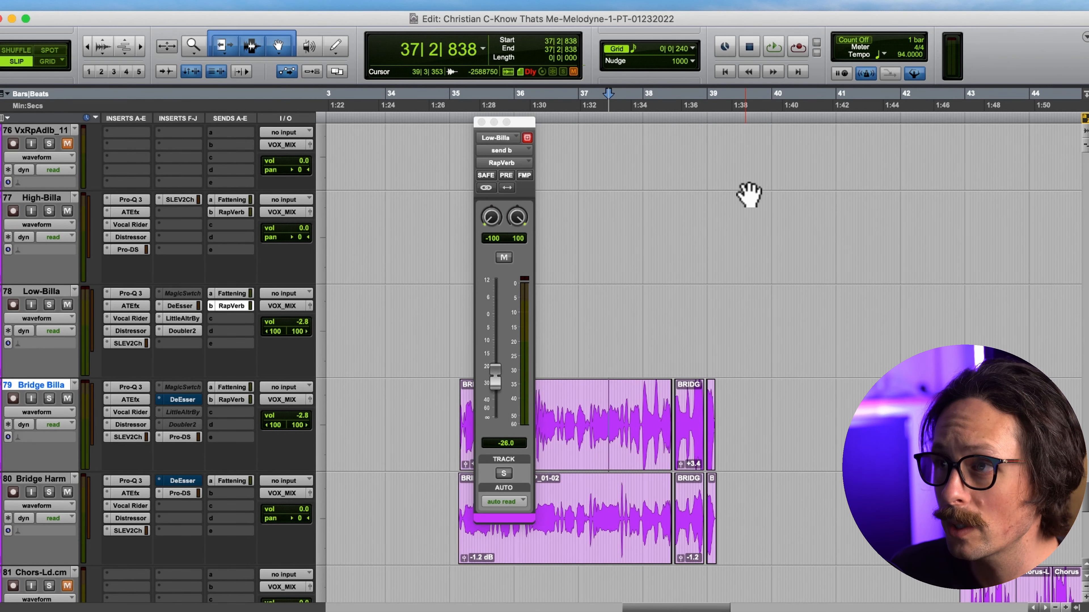
{"action": "key", "text": "space"}
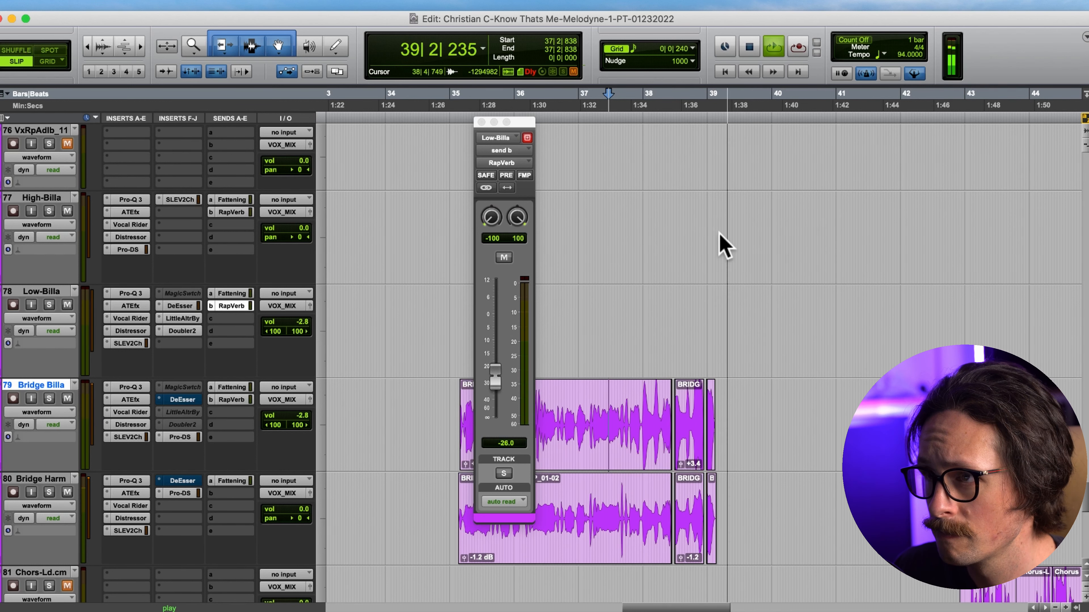
{"action": "key", "text": "space"}
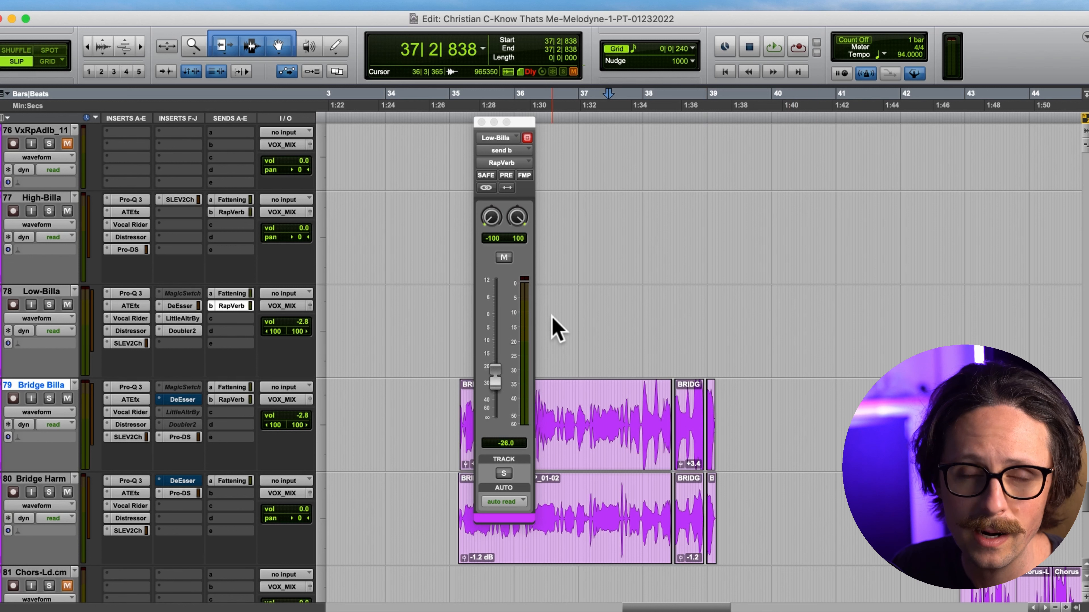